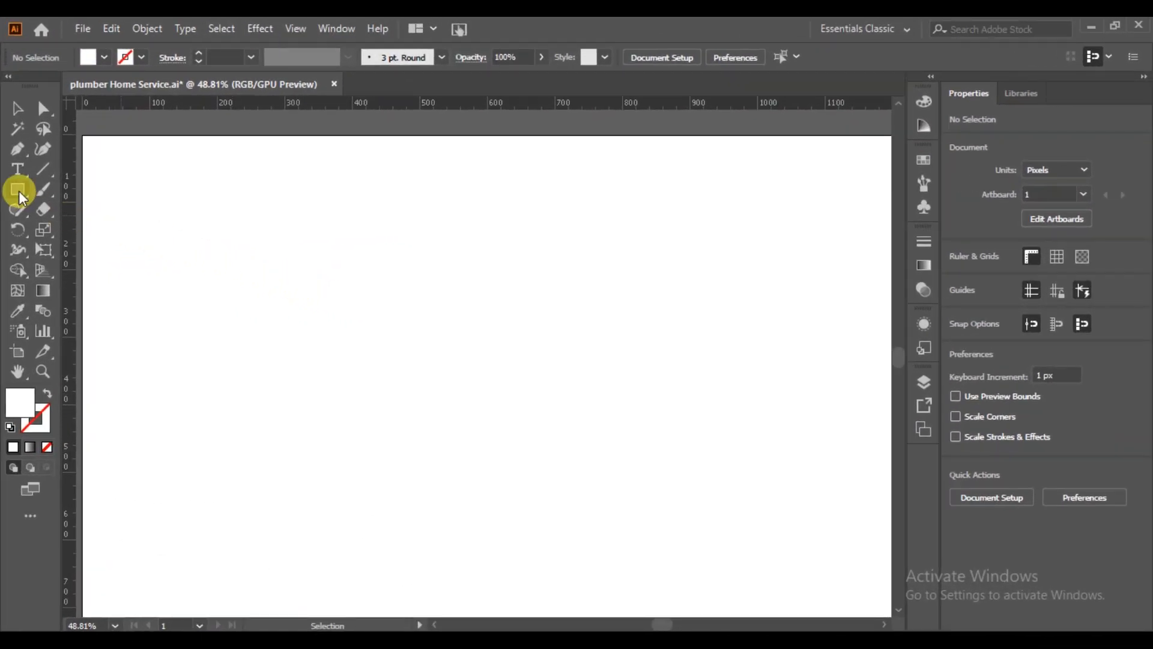
Draw a horizontal rectangle about 334 by 83 px in the upper middle of the artboard and fill it black.
left_click(19, 190)
left_click_drag(402, 276, 629, 330)
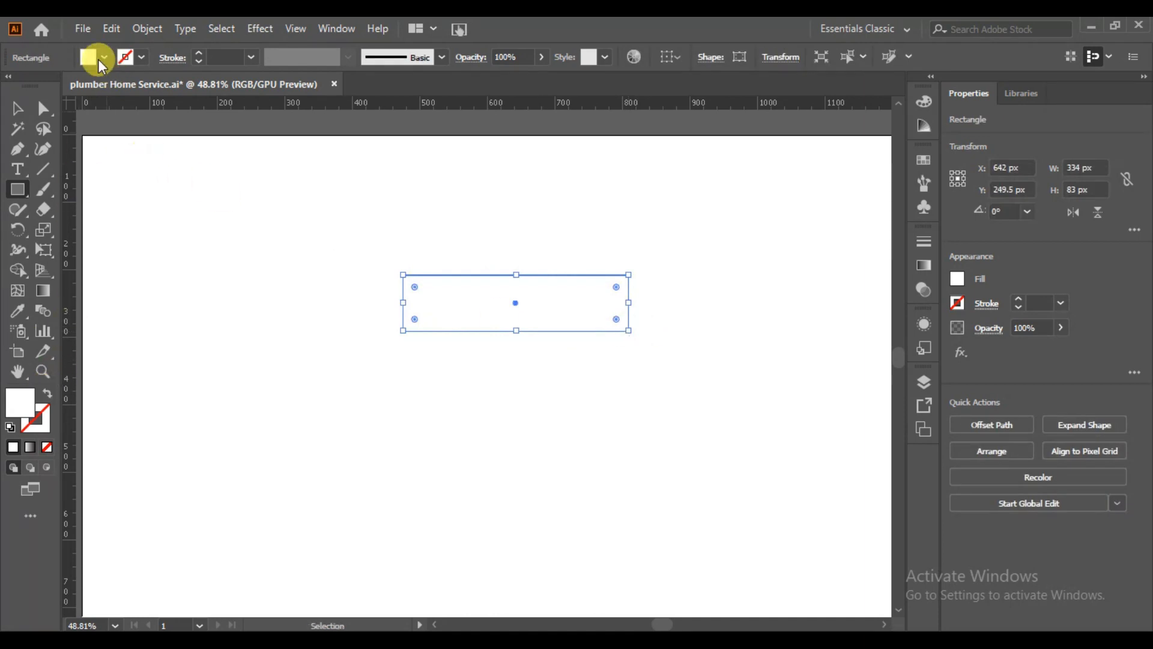
left_click(104, 57)
left_click(47, 85)
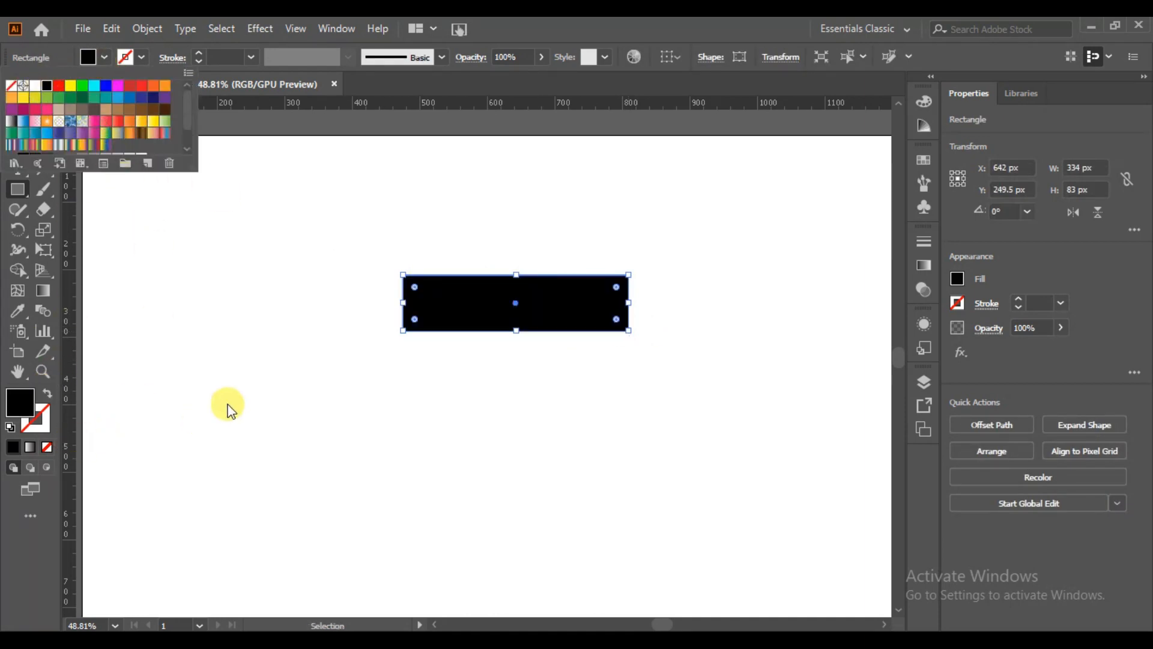
Add a black rectangle about 110 by 83 px centred on each lower corner of the black bar.
left_click(363, 277)
left_click_drag(332, 276, 630, 330)
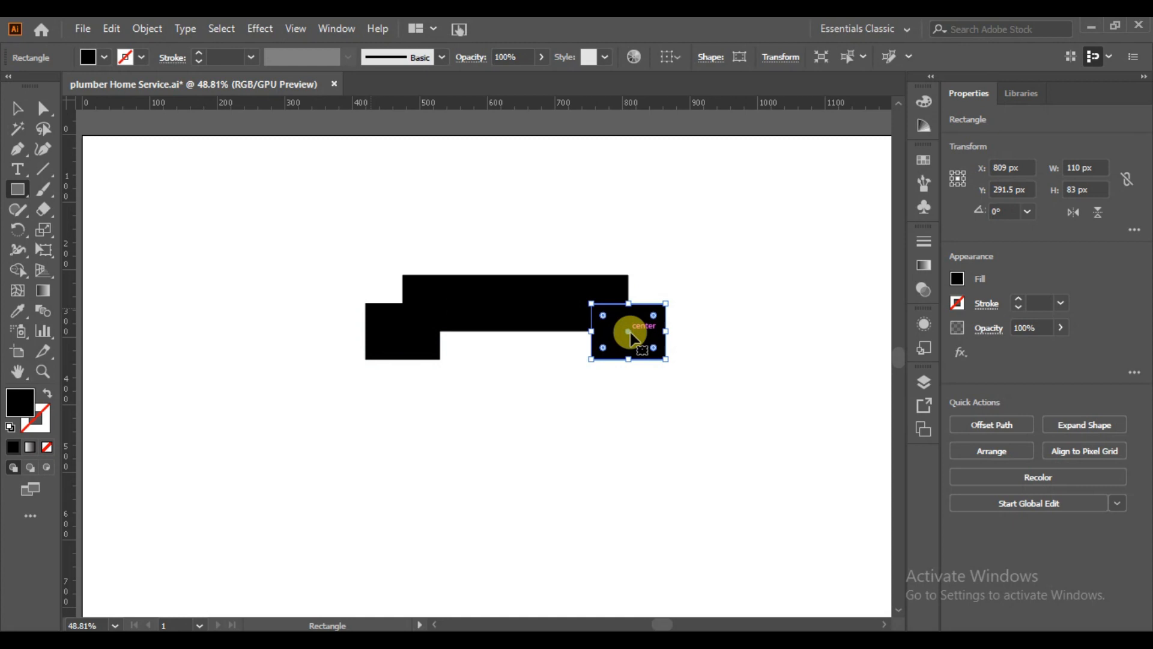
left_click(18, 112)
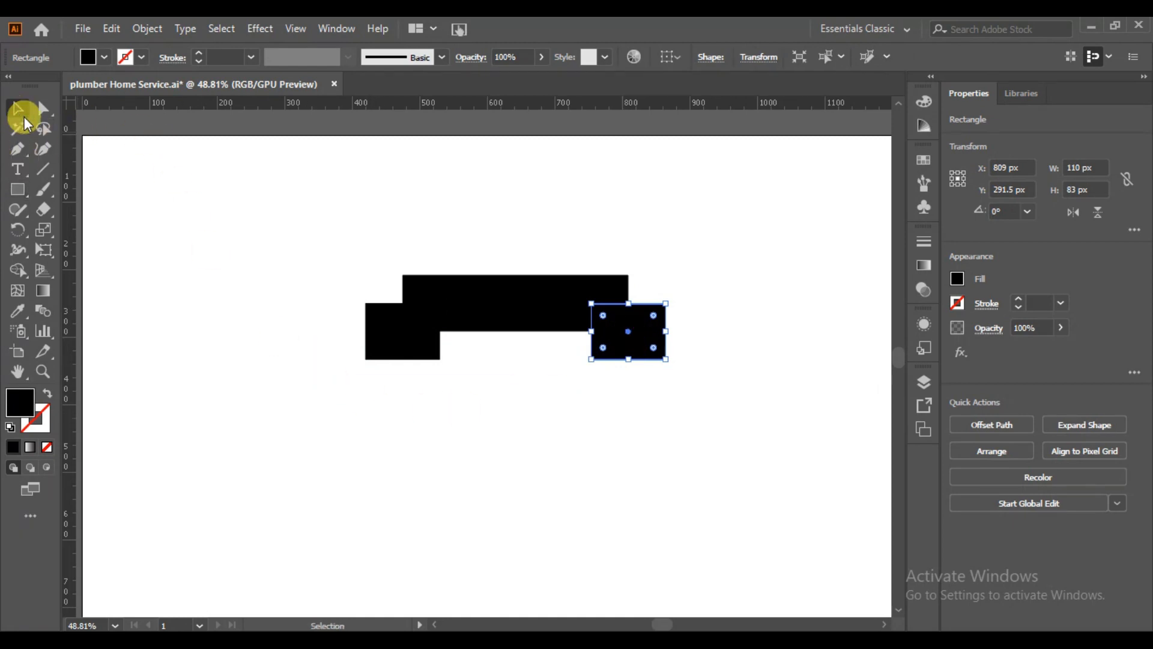
Draw a triangular ribbon fold with the Pen tool in the inner lower part of each end rectangle.
left_click(391, 331)
left_click(20, 151)
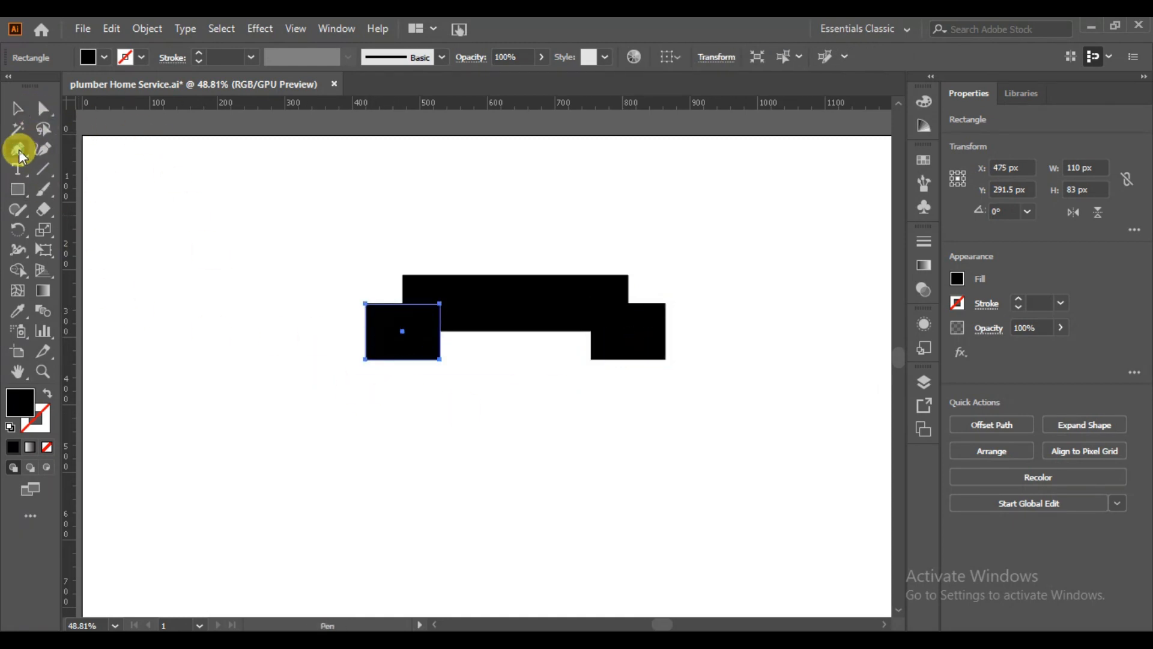
mouse_move(404, 332)
left_mouse_down()
mouse_move(444, 359)
mouse_move(444, 334)
mouse_move(401, 333)
left_mouse_up()
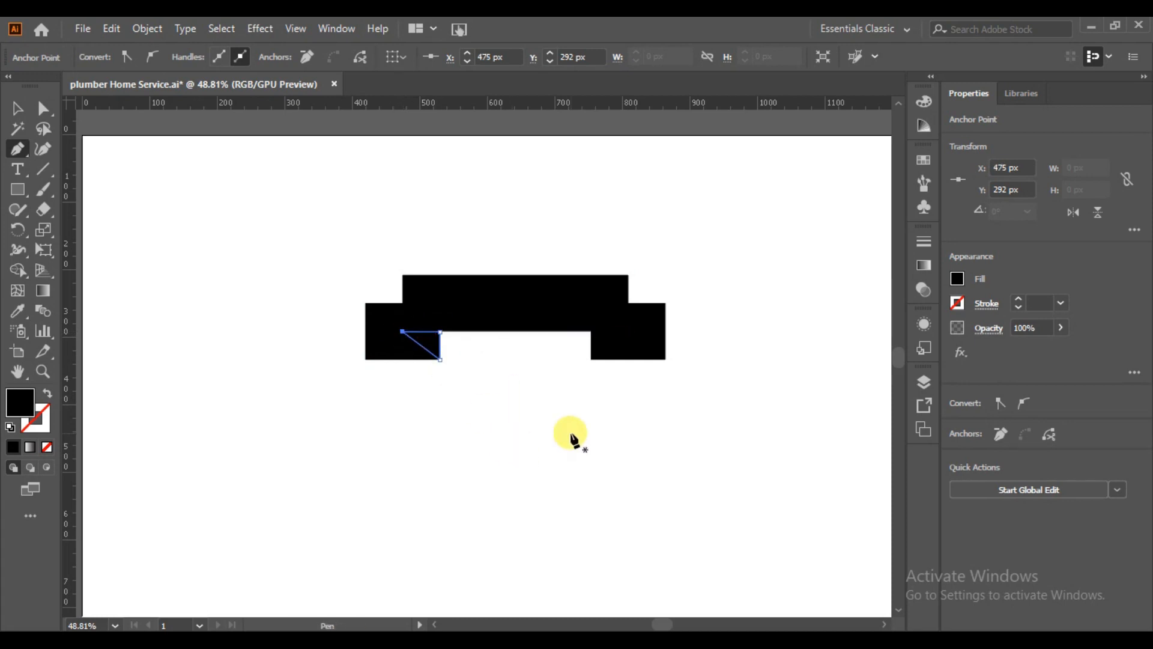
left_click(629, 337)
left_click(591, 358)
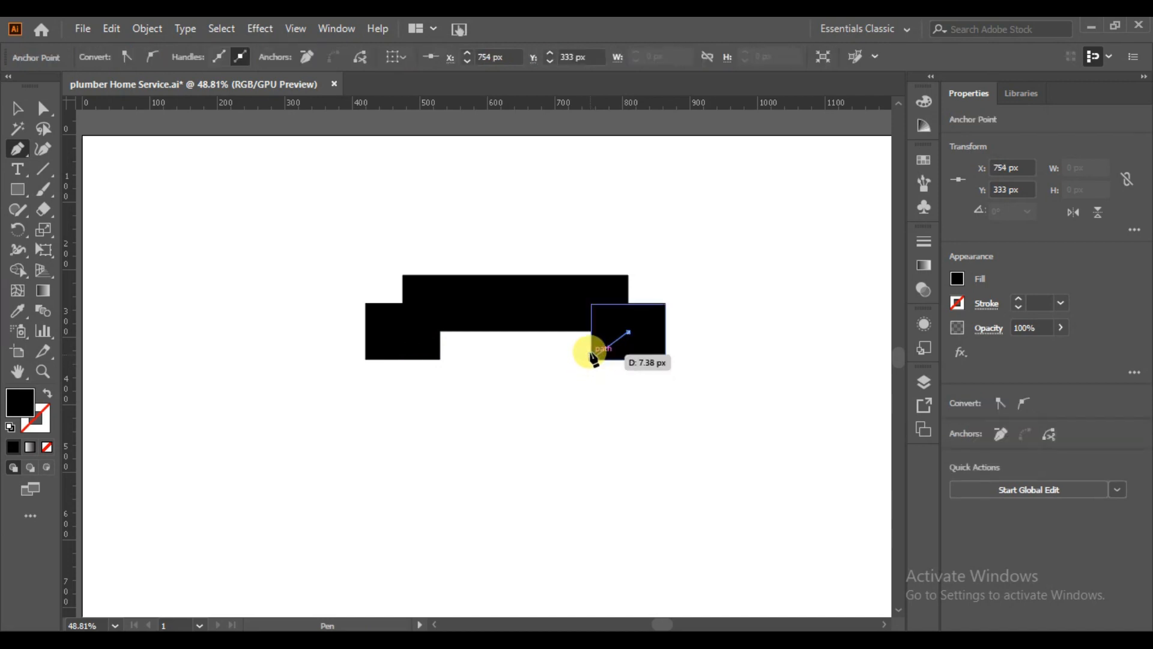
left_click(591, 331)
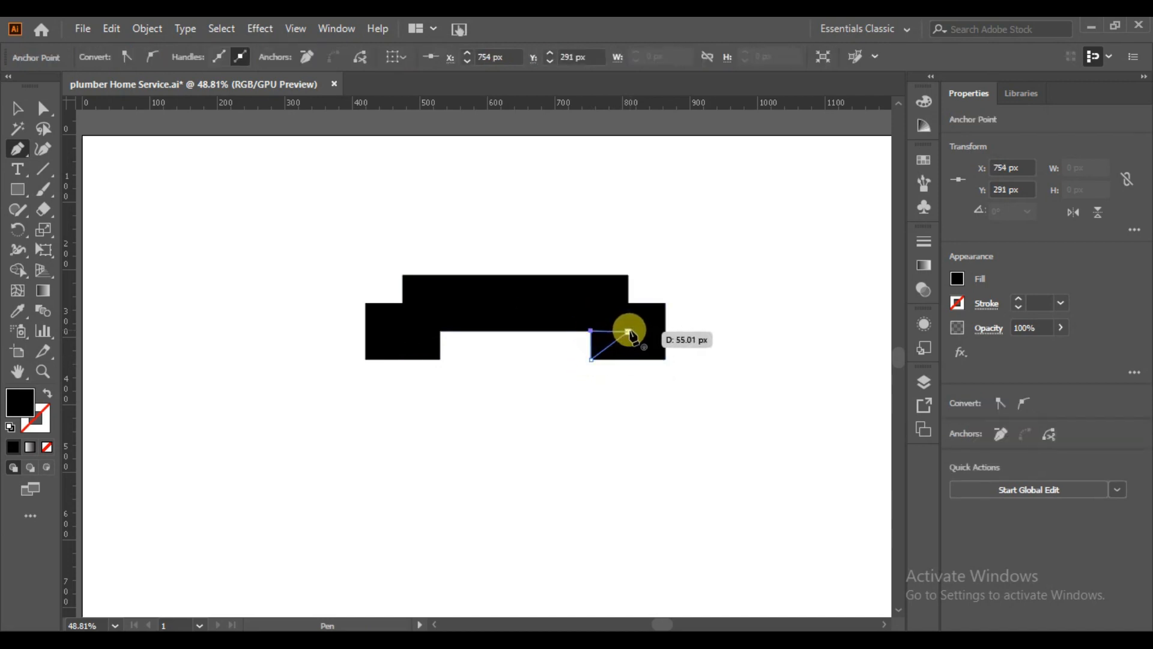
left_click(628, 333)
Group the two fold triangles and fill them with medium gray.
left_click(16, 109)
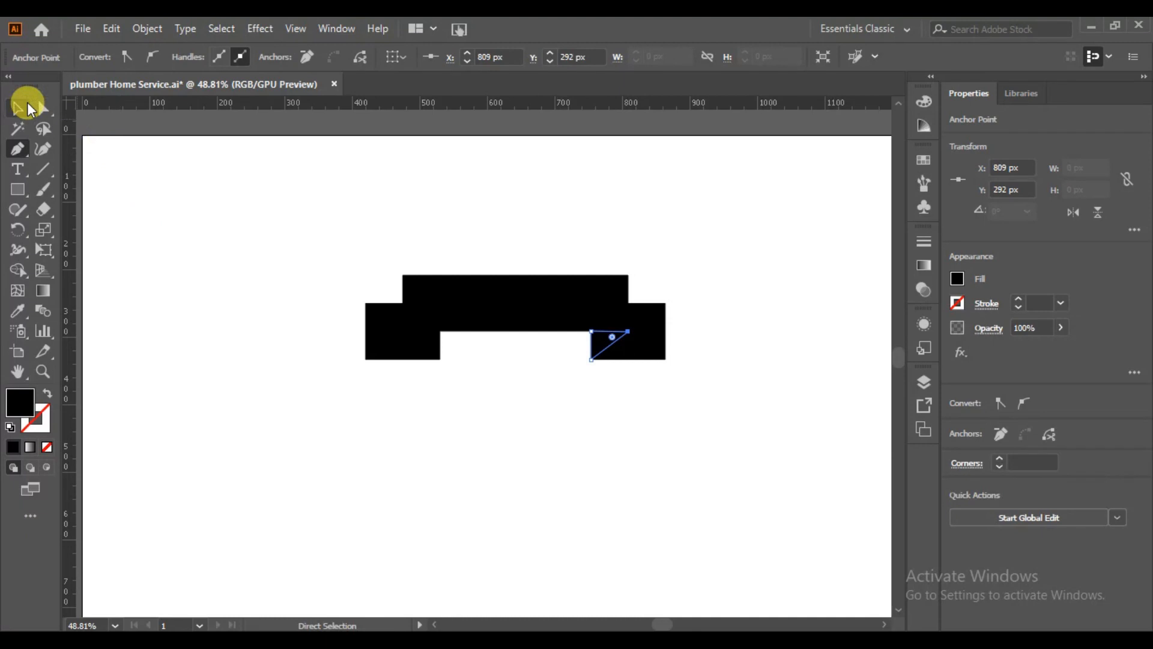
left_click(432, 348, "shift")
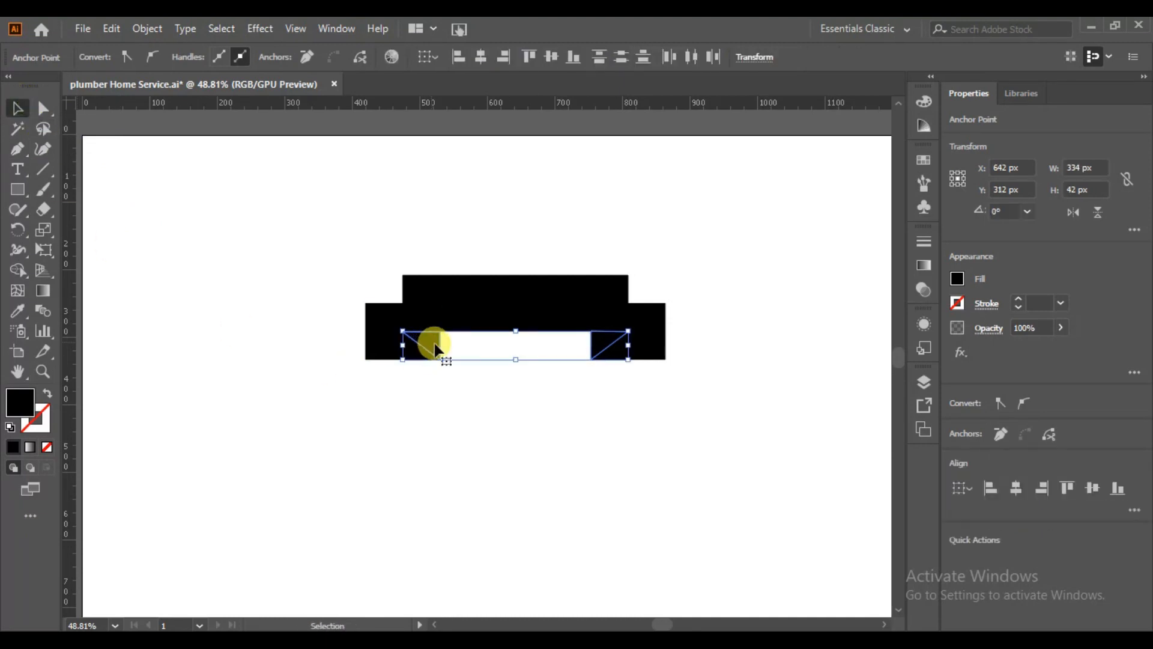
right_click(428, 337)
left_click(477, 382)
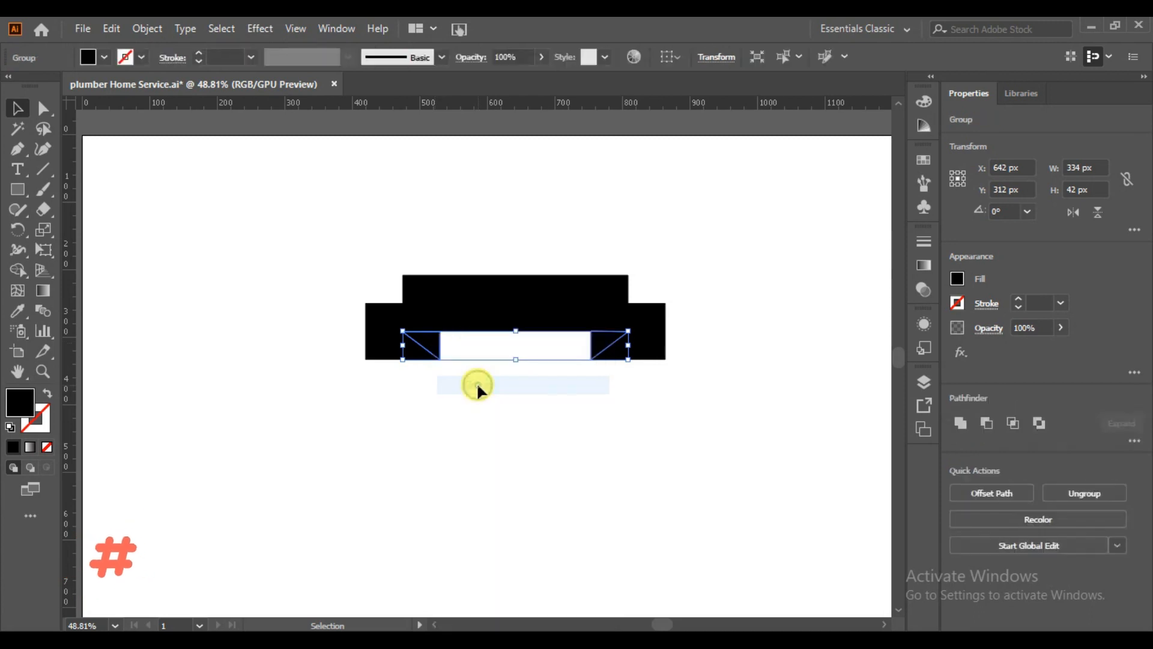
left_click(90, 56)
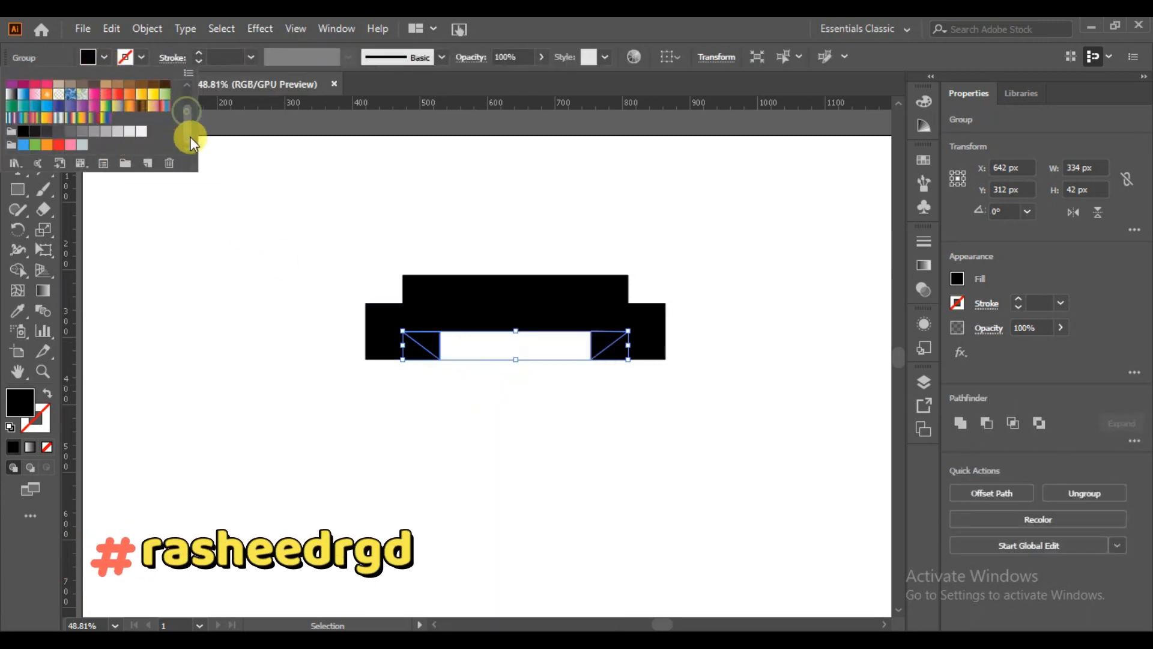
left_click(93, 131)
left_click(255, 379)
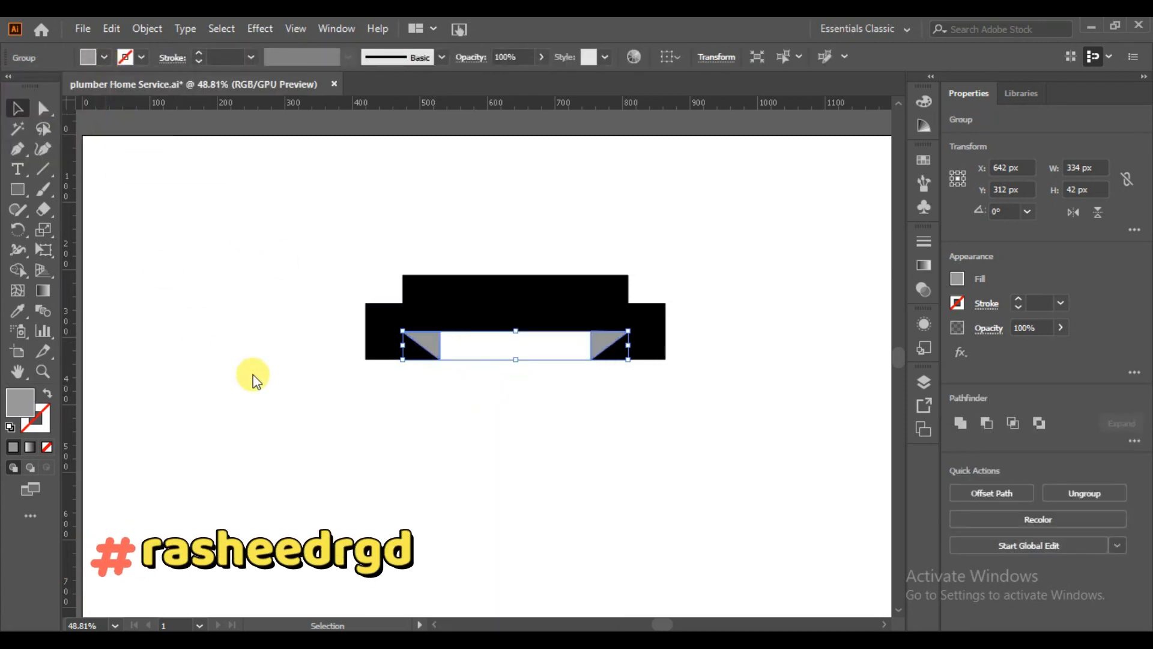
Add an anchor point midway along each ribbon end's outer edge and pull it inward to form swallowtail notches.
left_click_drag(16, 152, 51, 174)
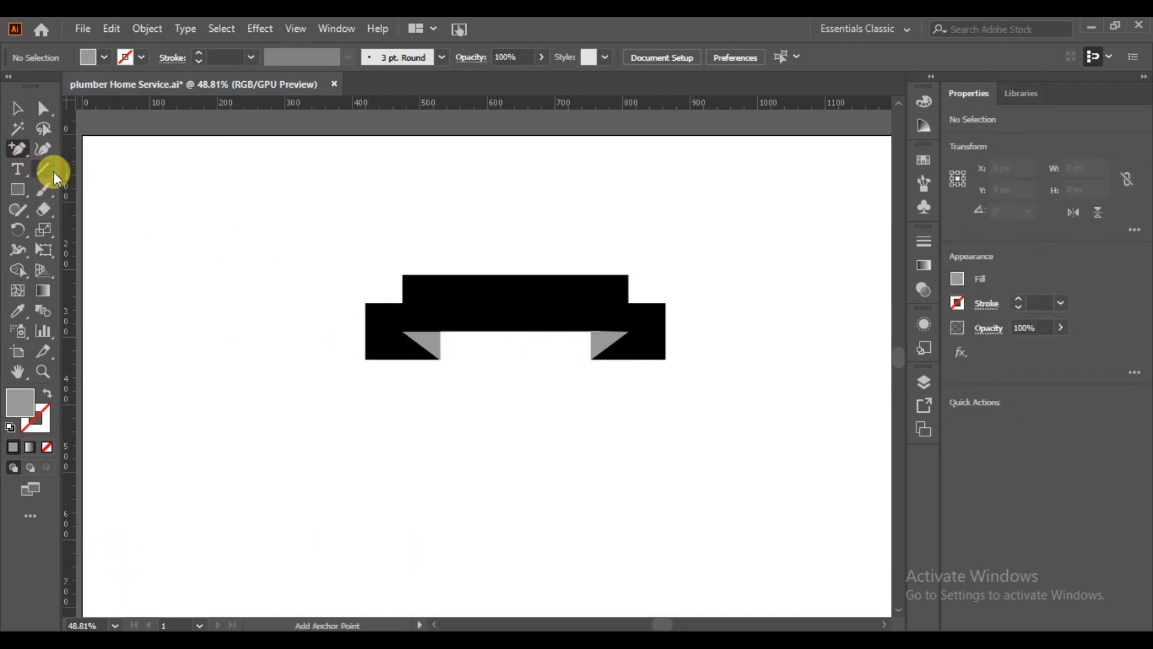
left_click(366, 331)
left_click(665, 332)
left_click(41, 115)
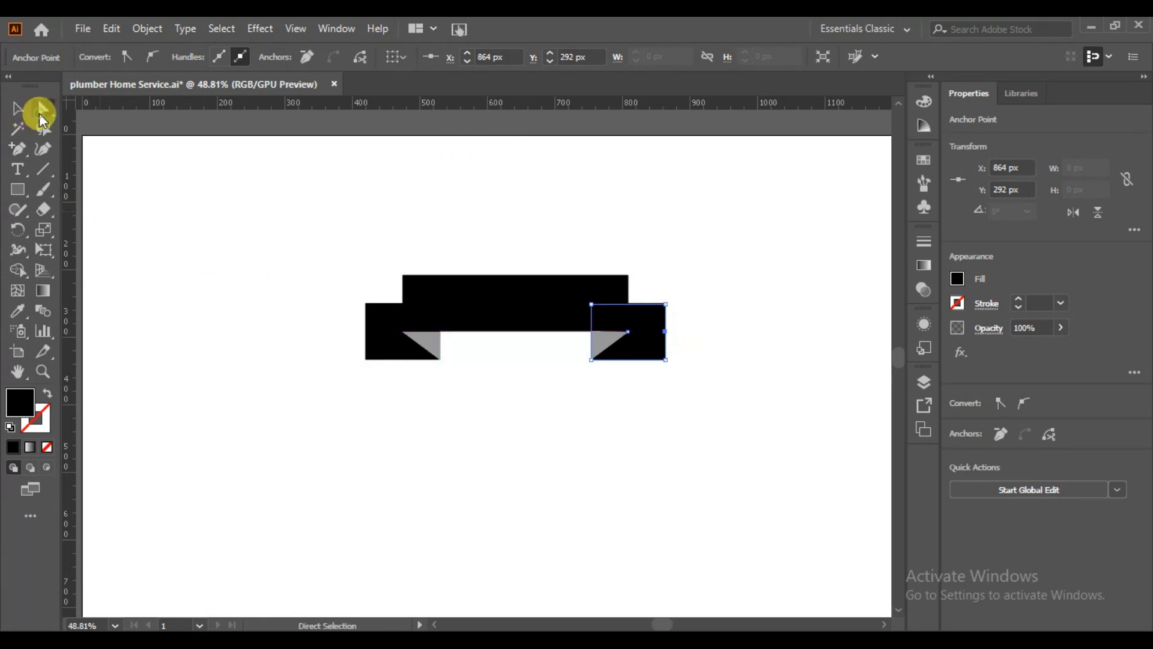
left_click(205, 313)
left_click_drag(366, 330, 396, 333)
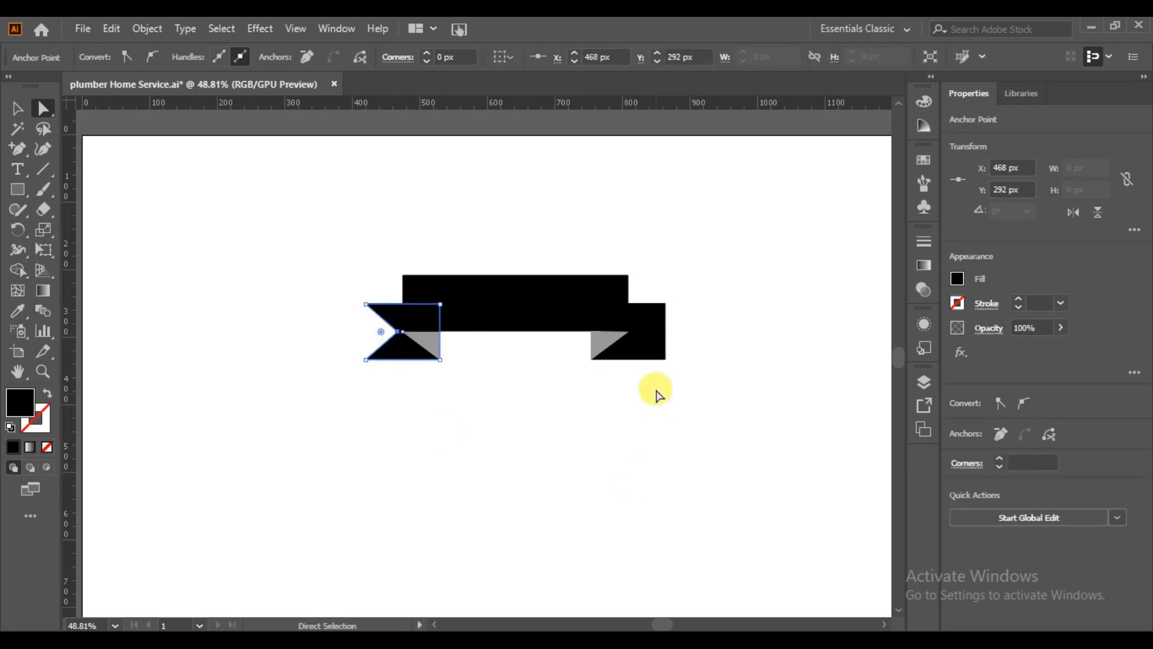
left_click_drag(666, 331, 631, 334)
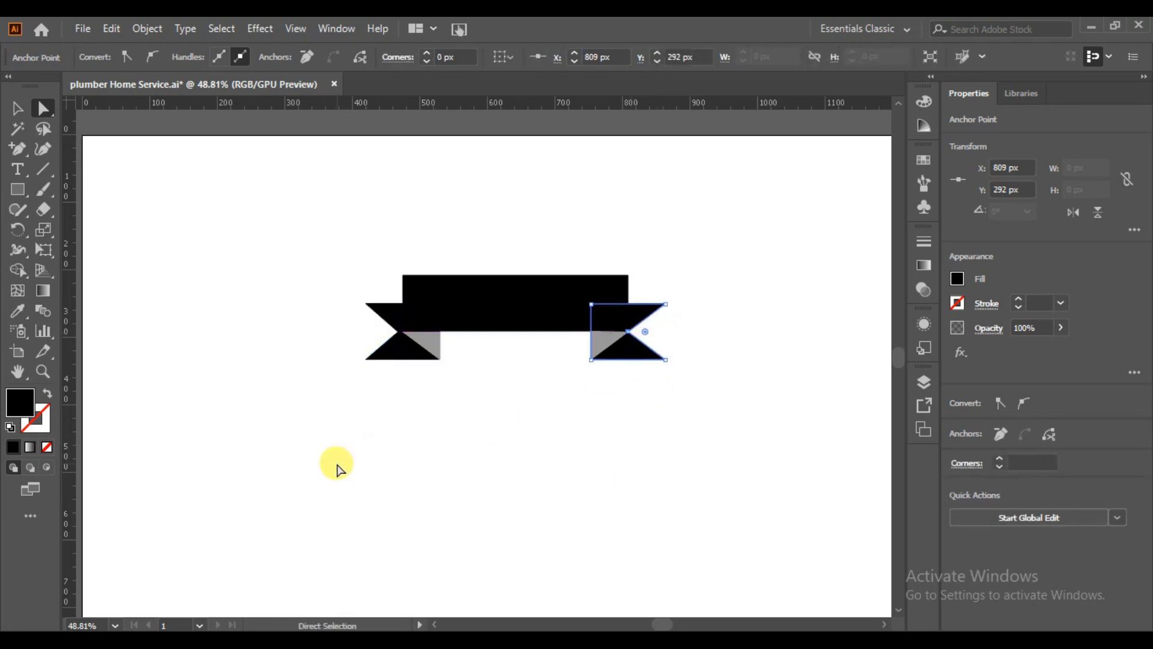
left_click(620, 330)
key("ctrl+z")
Move the whole ribbon to the lower part of the artboard and flatten it slightly.
left_click(200, 313)
left_click_drag(505, 324, 520, 480)
left_click(520, 543)
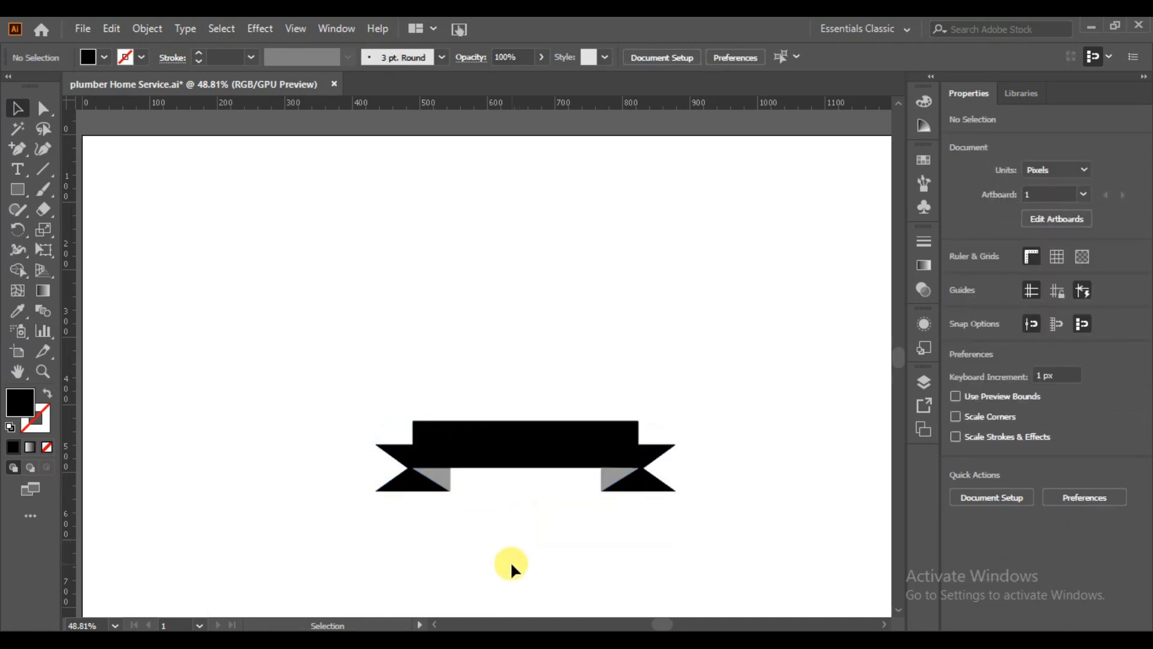
Draw a black hexagon about 278 by 321 px above the ribbon, with one corner pointing up.
left_click_drag(19, 190, 63, 250)
left_click_drag(422, 210, 512, 260)
left_click_drag(420, 215, 532, 280)
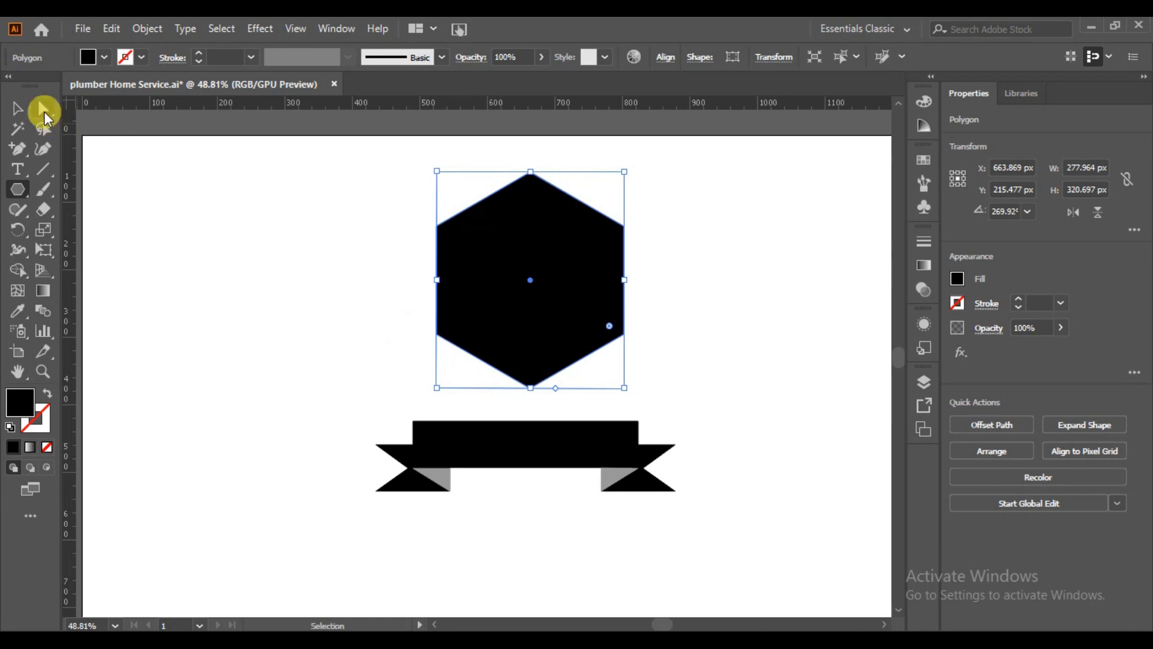
Round the hexagon's two lower side corners to about 162 px and its top corner to about 213 px to form a shield.
left_click(43, 108)
left_click(436, 335)
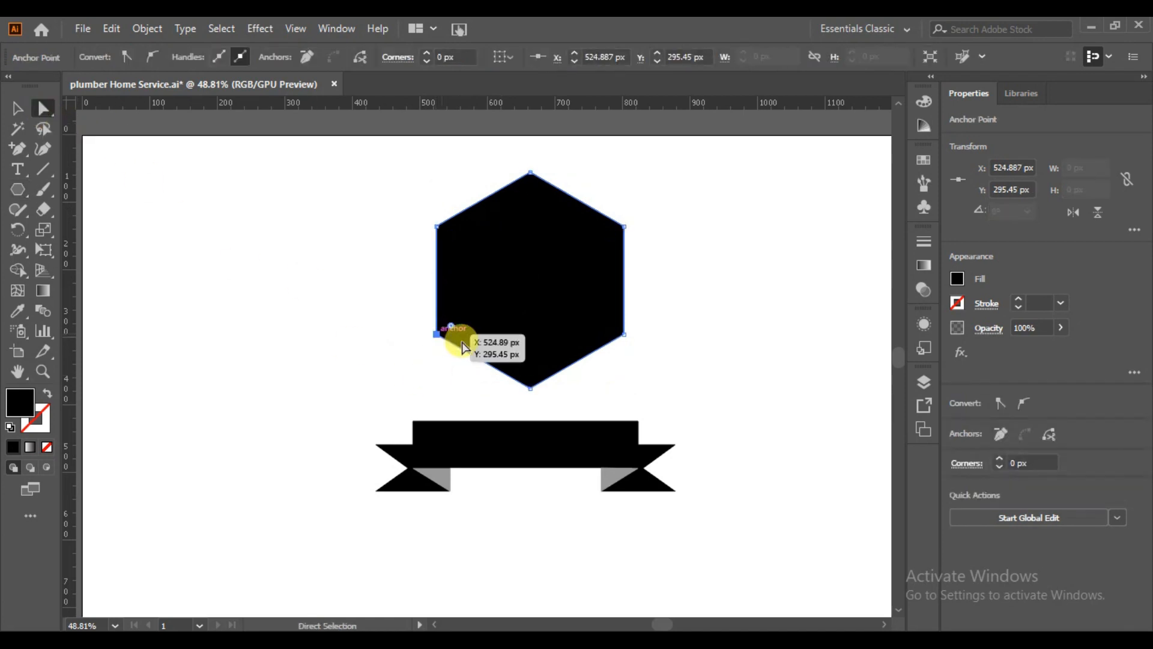
left_click(623, 336, "shift")
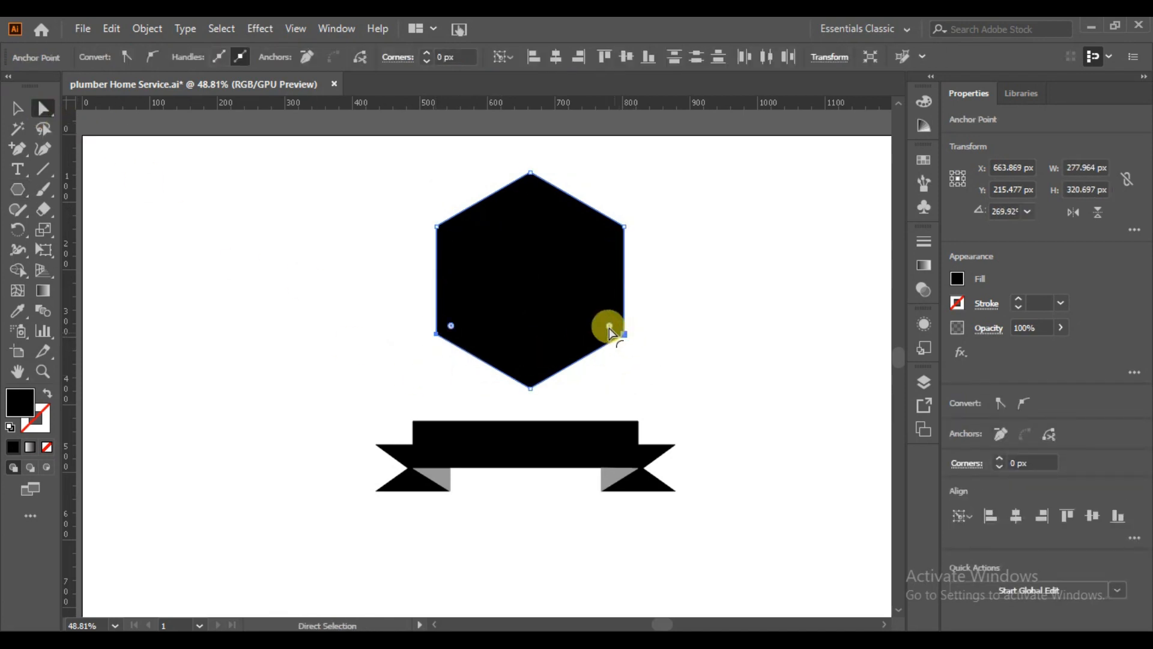
left_click_drag(549, 286, 521, 264)
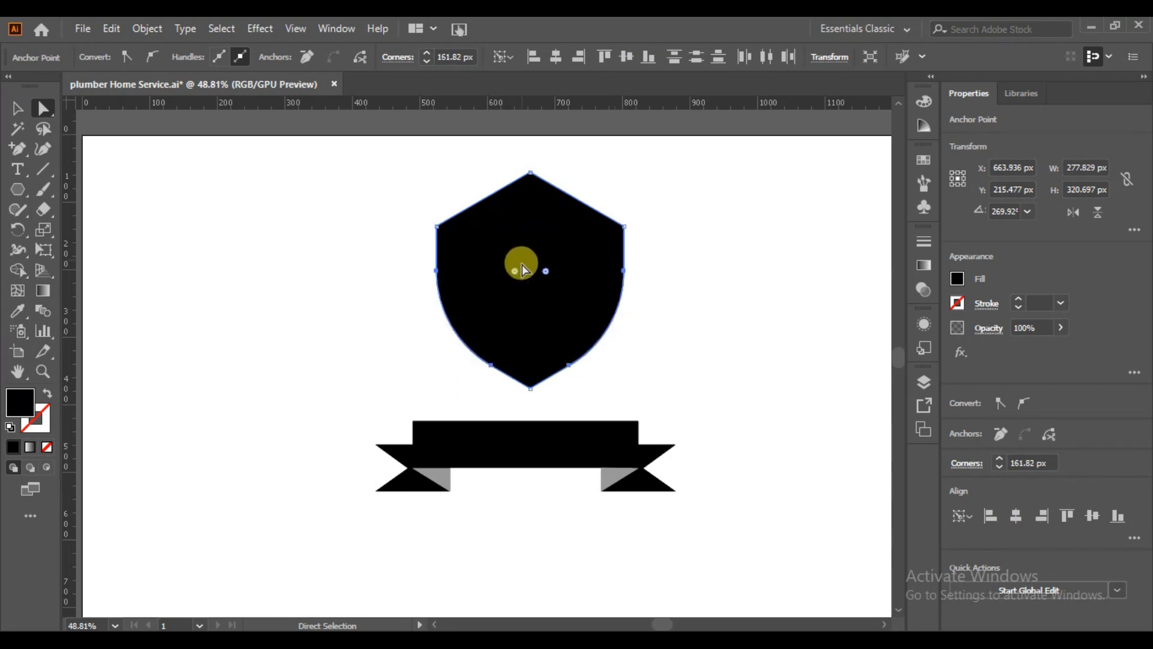
left_click(531, 173)
left_click_drag(531, 191, 562, 341)
Stretch the shield downward to about 319 px tall, with its tip just above the ribbon.
left_click(16, 109)
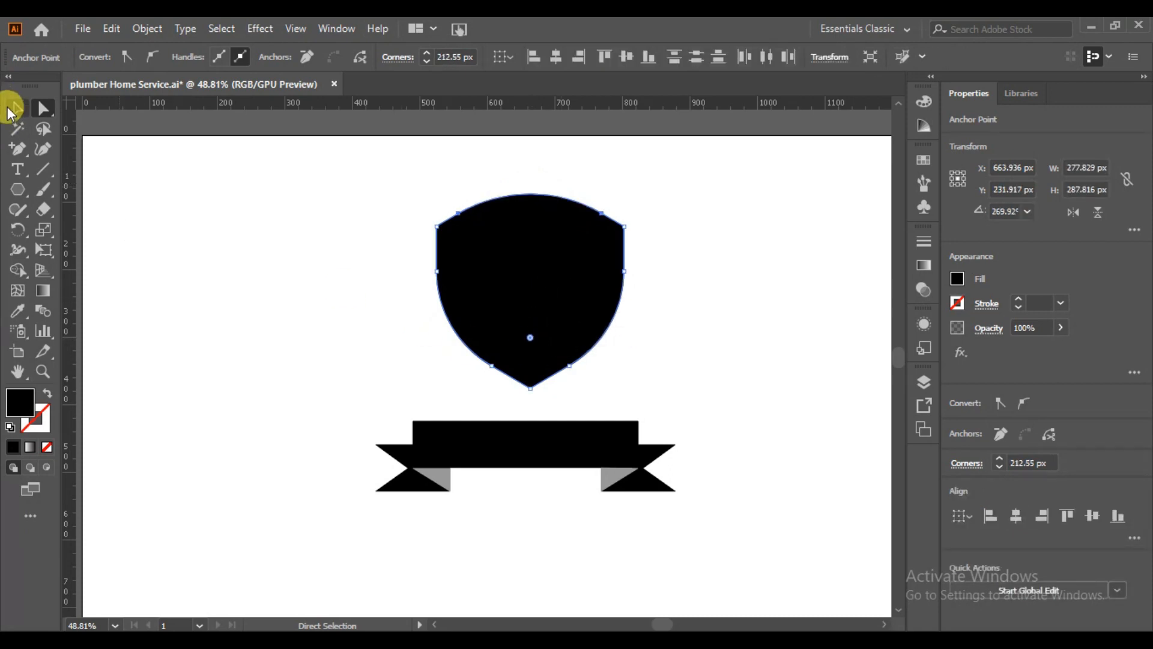
left_click_drag(534, 388, 531, 412)
left_click(661, 318)
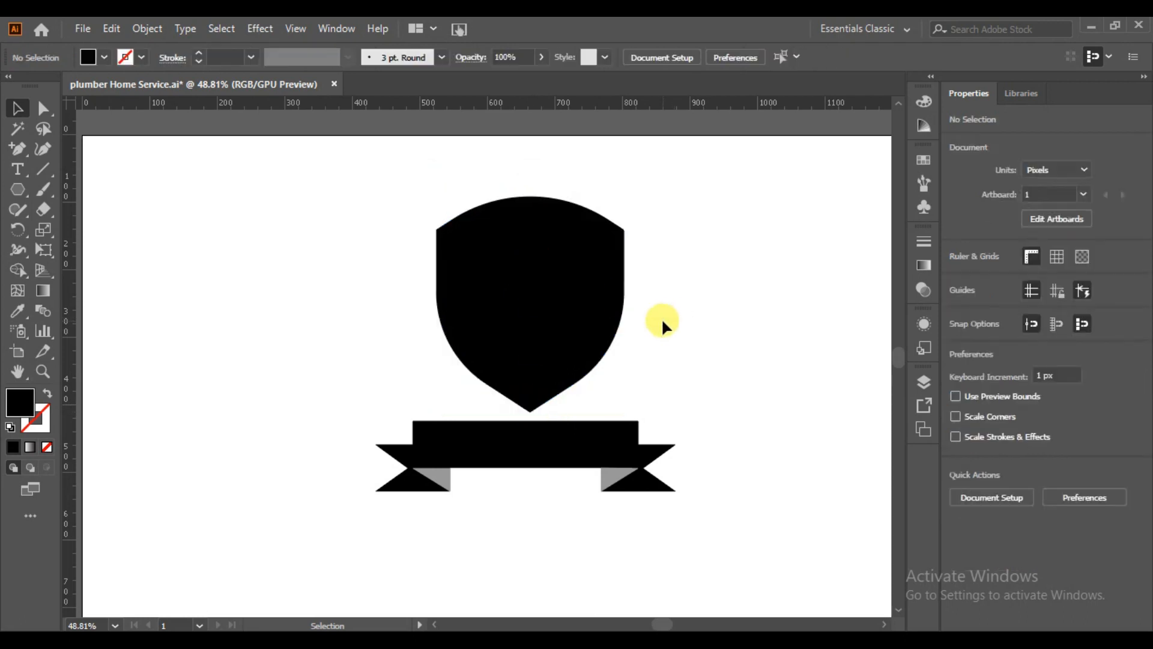
Draw a 75 px black circle centred on each upper side corner of the shield.
left_click_drag(19, 192, 54, 228)
left_click_drag(215, 232, 625, 230)
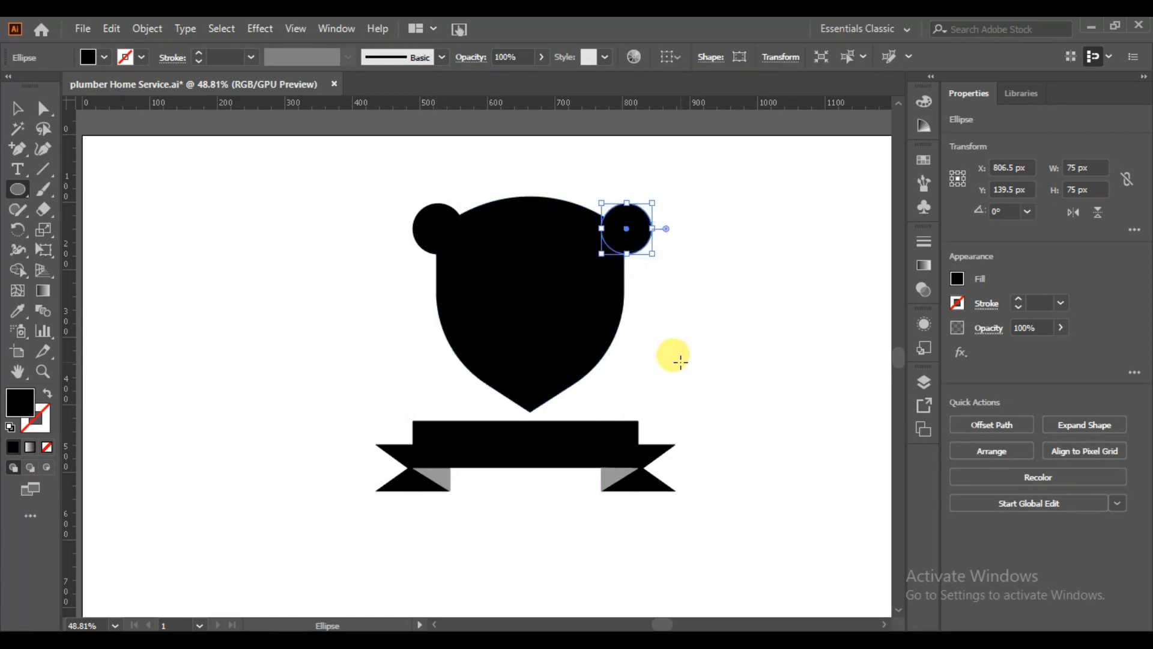
left_click(18, 109)
Separate the circles from the shield with the Shape Builder tool and delete them, leaving concave notches in its upper corners.
left_click_drag(467, 250, 379, 256)
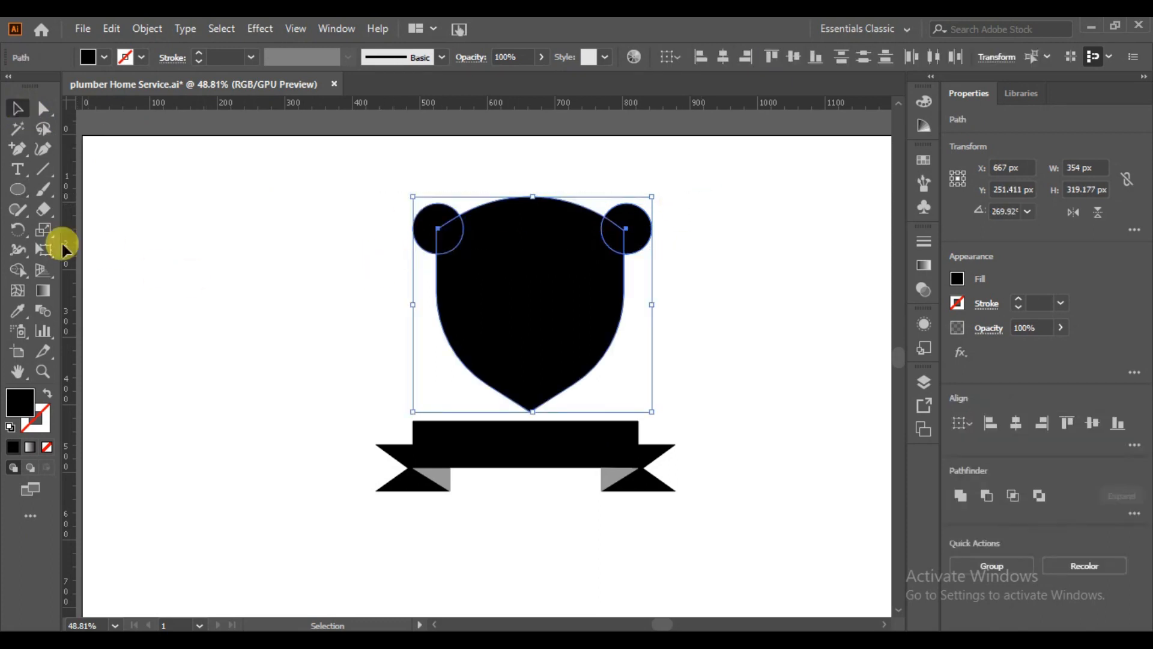
left_click(18, 272)
mouse_move(450, 234)
left_mouse_down()
mouse_move(601, 226)
mouse_move(618, 238)
left_mouse_up()
left_click(16, 108)
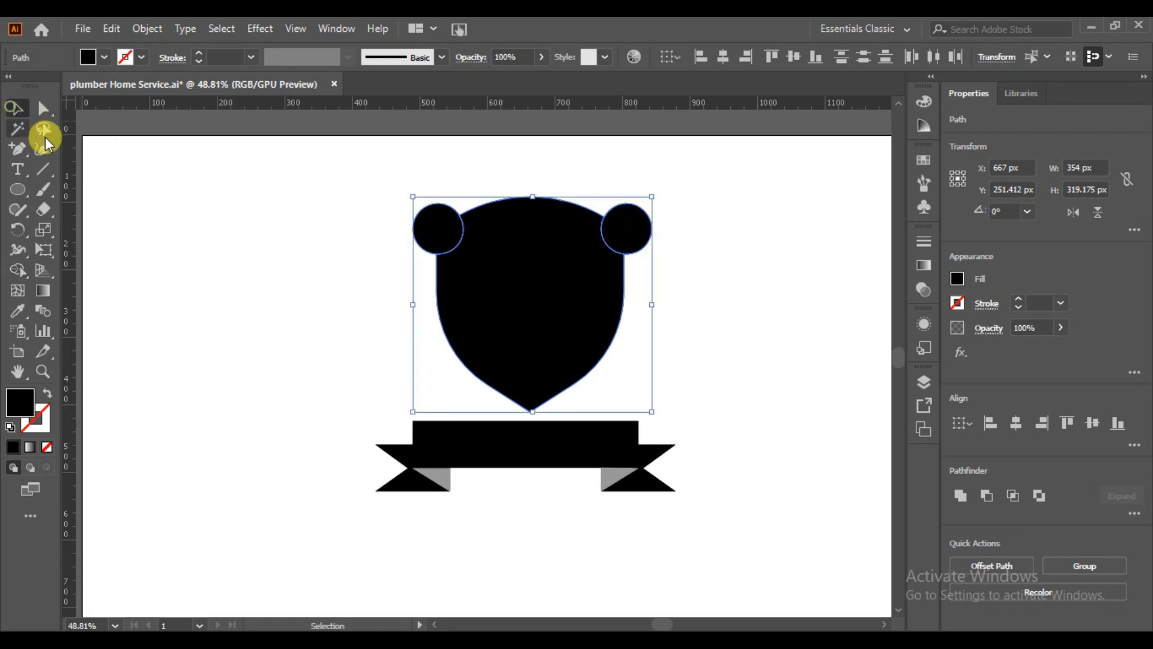
left_click(425, 283)
left_click(445, 237)
key("Delete")
left_click(616, 222)
key("Delete")
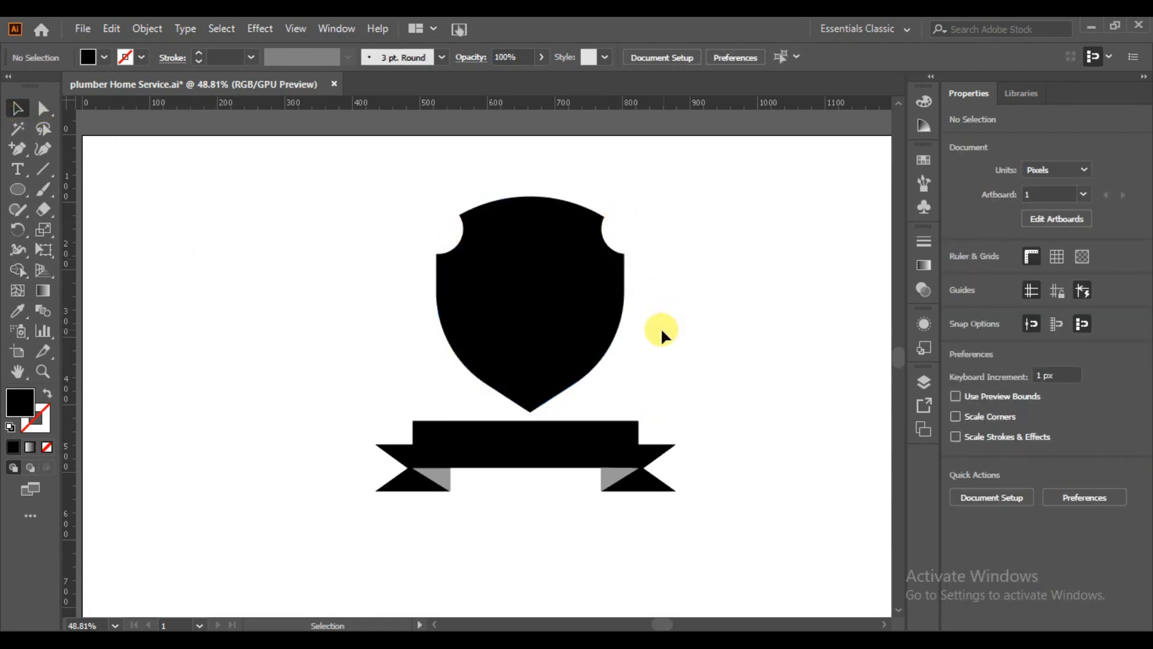
Offset the shield path inward to a copy about 254 px wide and subtract that copy, leaving a hollow shield outline.
left_click(543, 277)
left_click(985, 433)
left_click(469, 380)
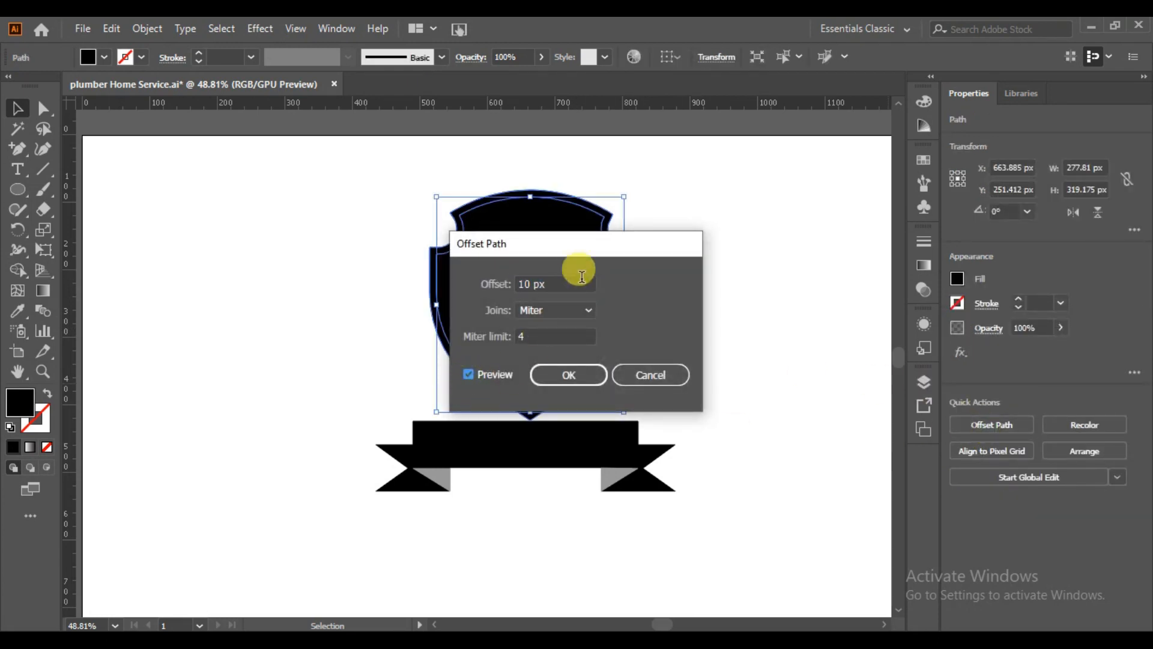
left_click_drag(595, 256, 818, 210)
double_click(802, 236)
type("-6")
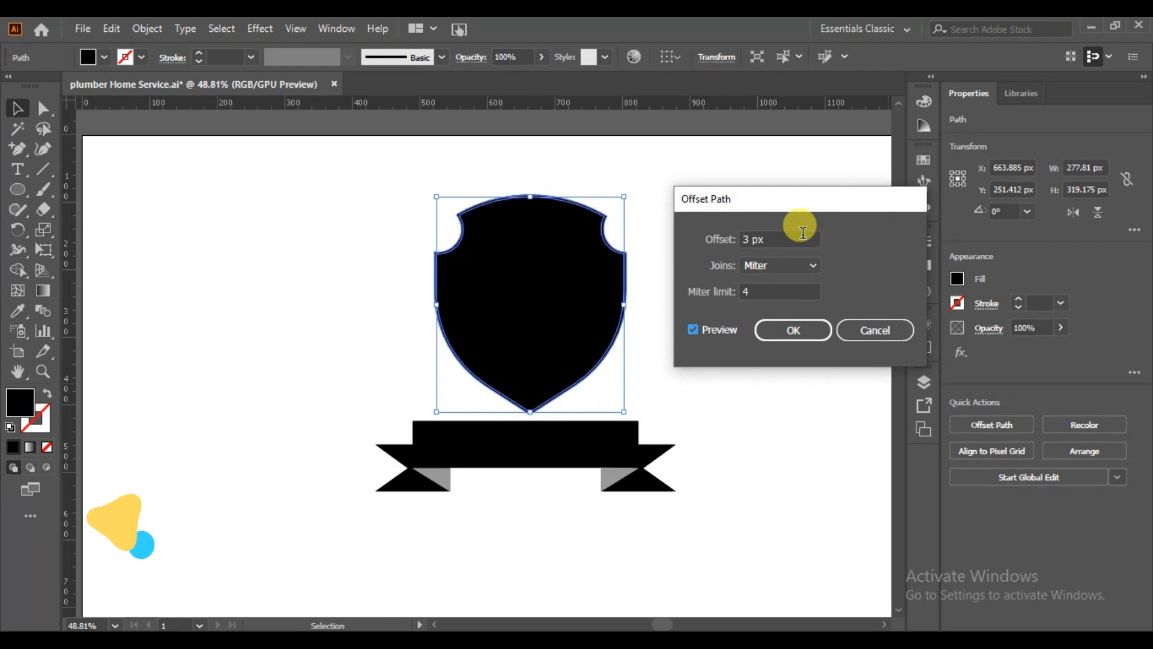
left_click(807, 330)
left_click_drag(677, 207, 405, 322)
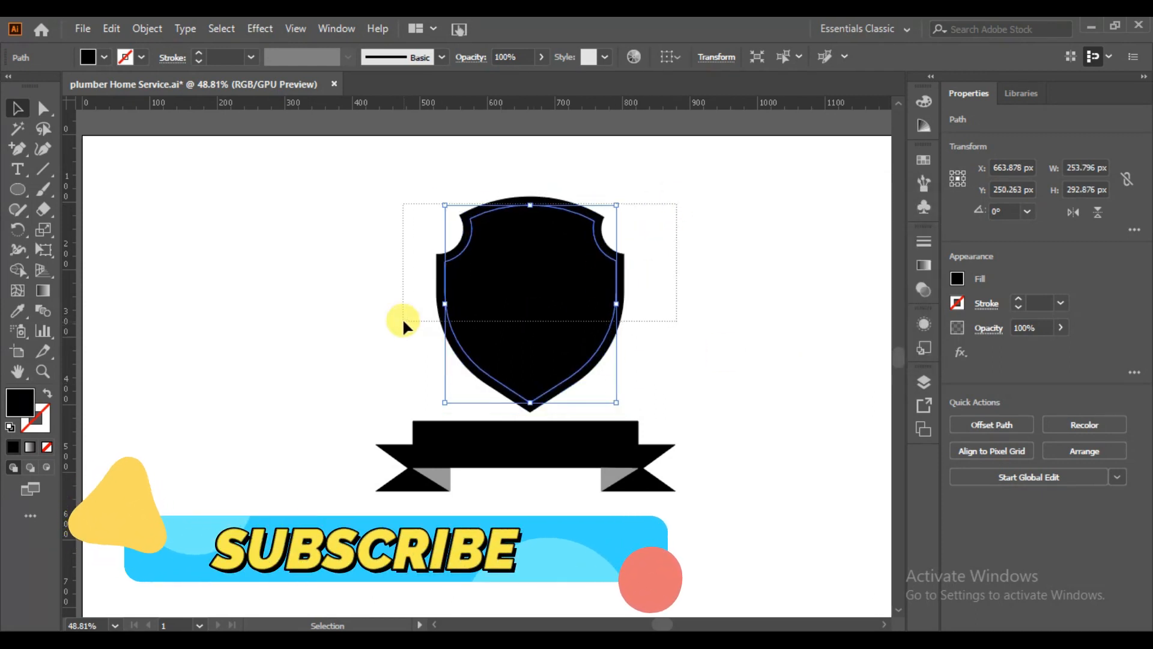
left_click(988, 498)
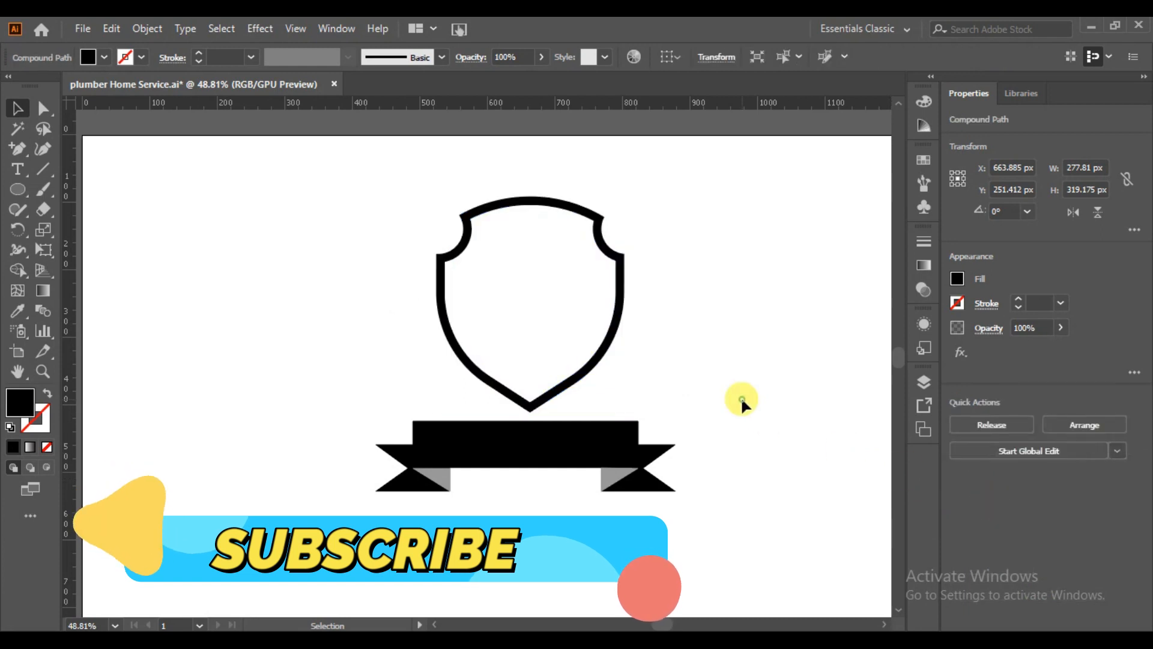
Create an offset path 6 px around the hollow shield outline.
left_click(148, 29)
mouse_move(239, 424)
left_click(474, 482)
left_click(696, 329)
double_click(781, 236)
type("0")
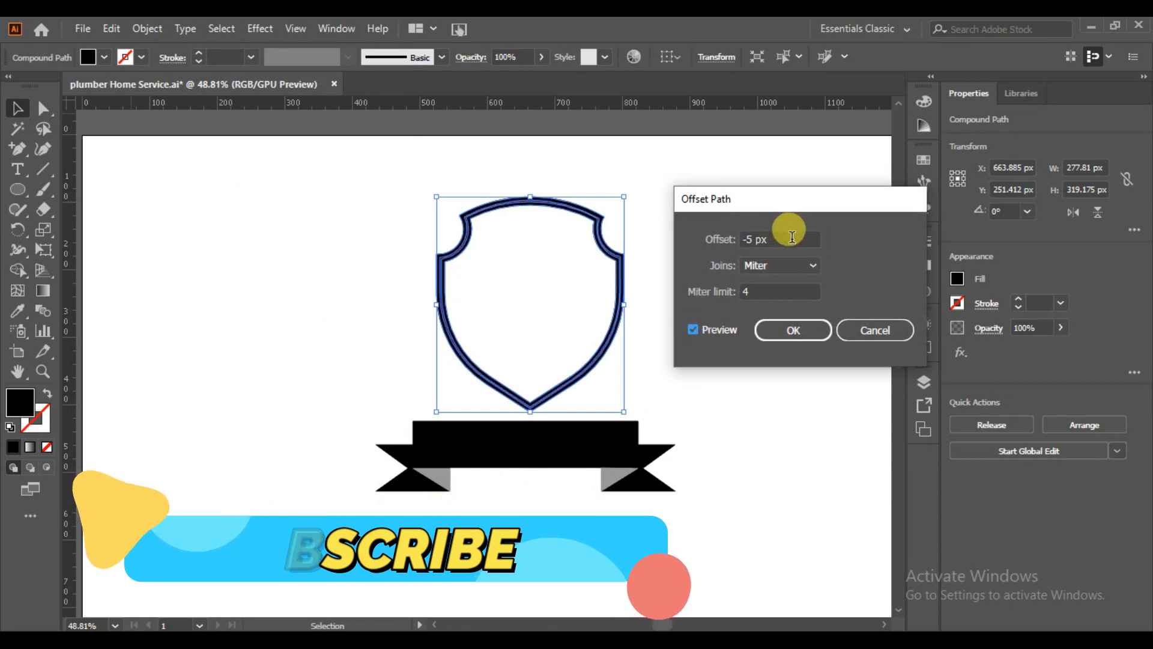
key("Up")
key("Up")
key("Up")
key("Up")
key("Up")
key("Up")
left_click(787, 328)
Swap the offset path's fill for a black stroke and set the stroke weight to 2 pt.
left_click(55, 394)
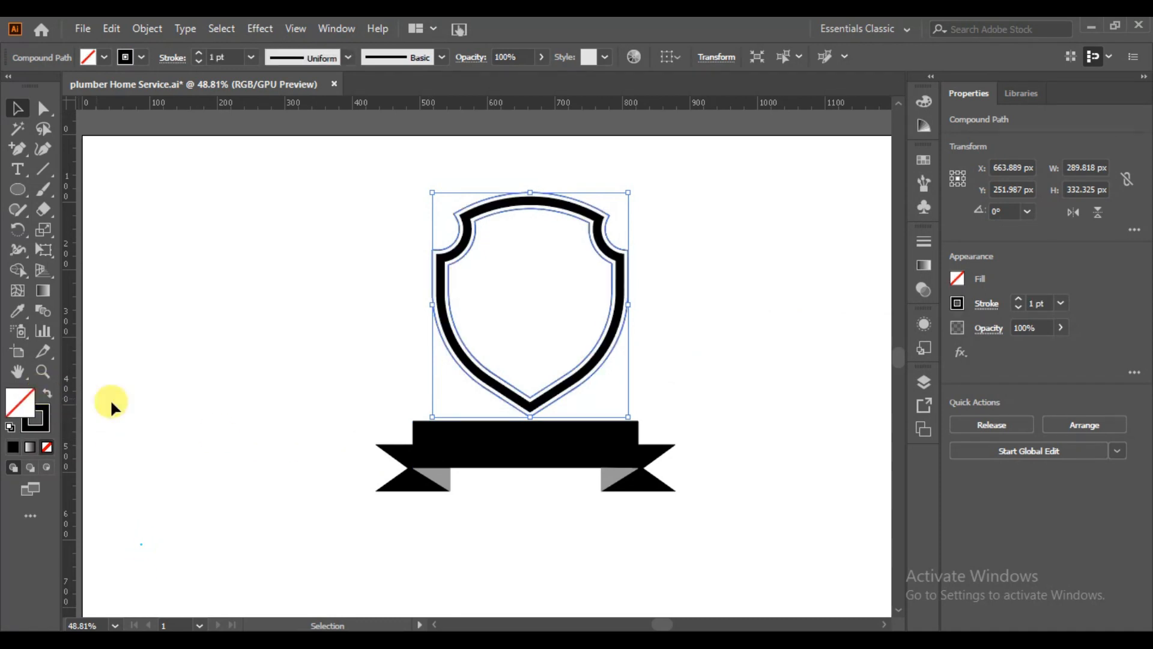
left_click(199, 54)
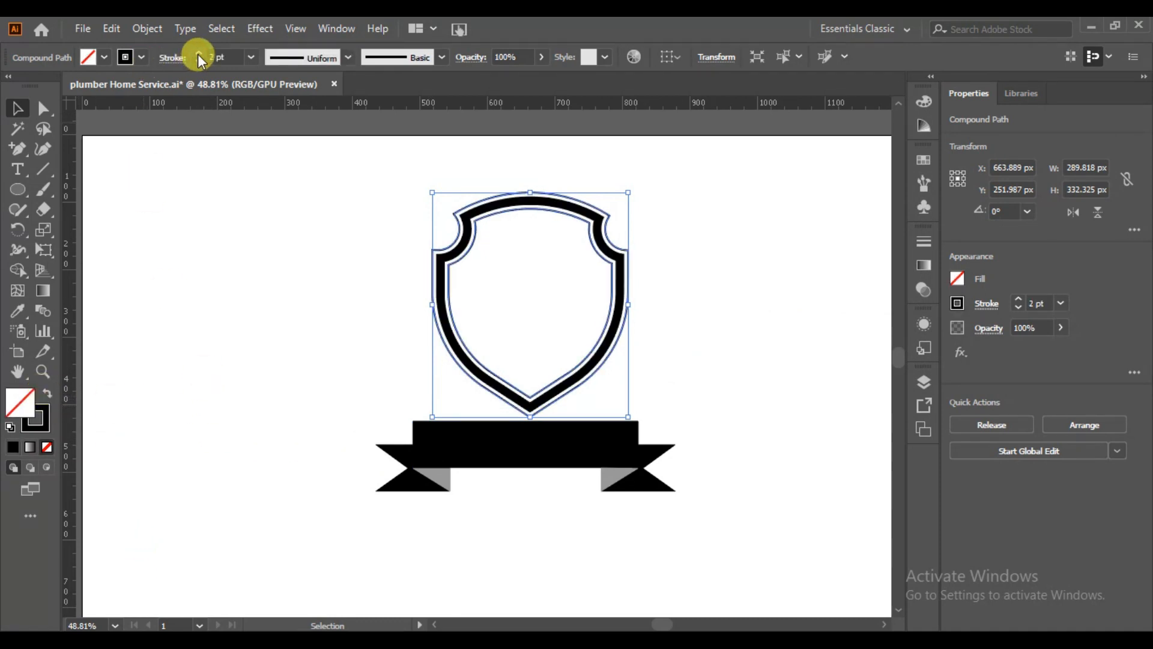
Expand the stroked offset path around the shield into filled shapes.
left_click(199, 237)
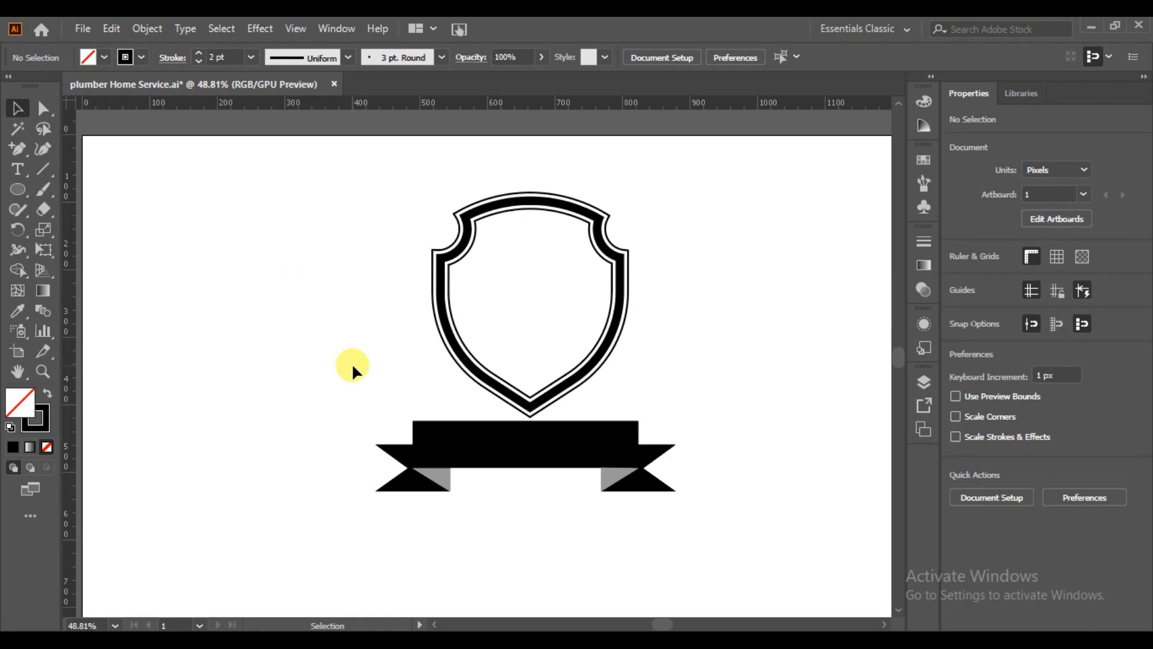
left_click(613, 298)
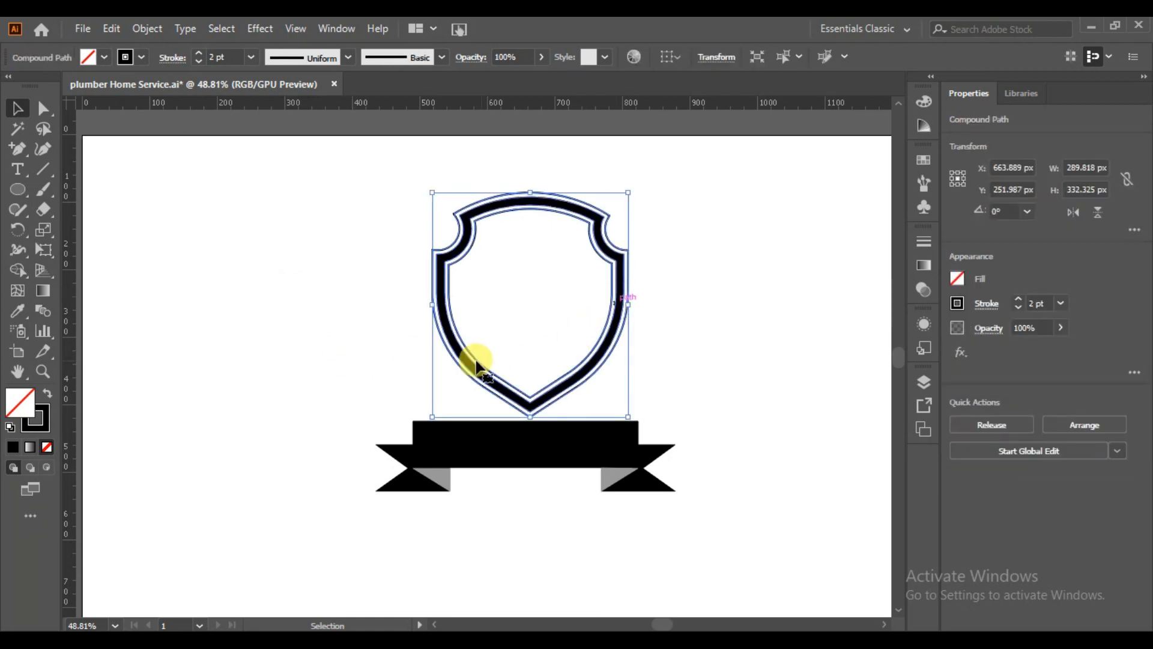
left_click(146, 28)
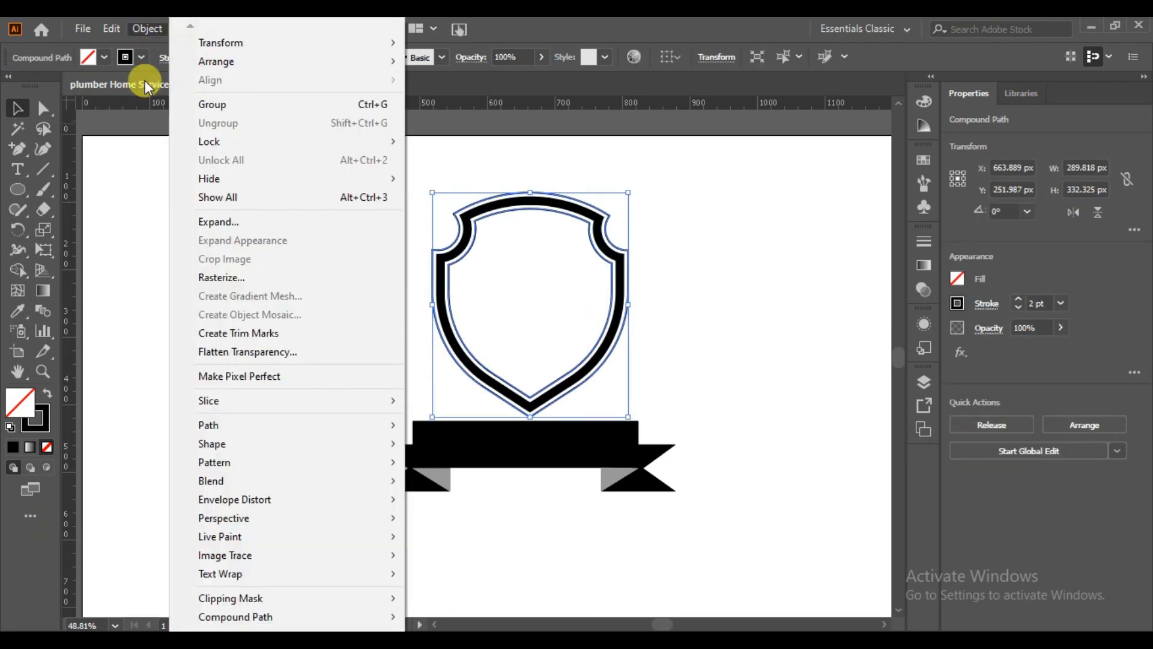
left_click(207, 226)
left_click(504, 428)
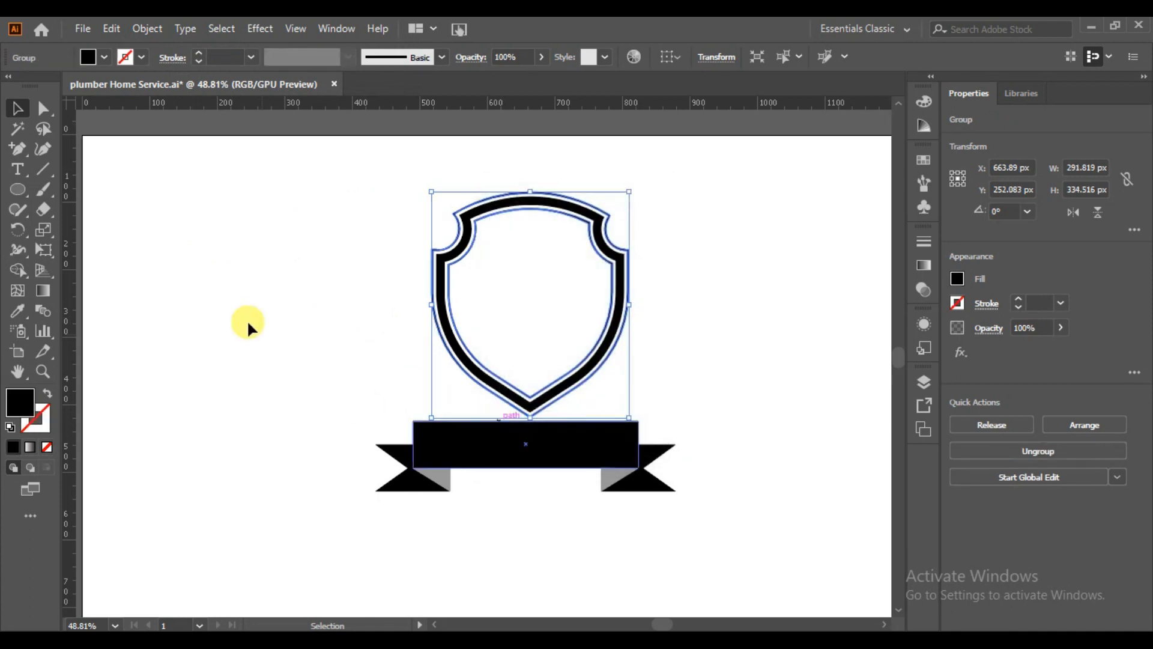
Ungroup the expanded thin outlines around the shield.
left_click(268, 317)
left_click(425, 286)
right_click(427, 285)
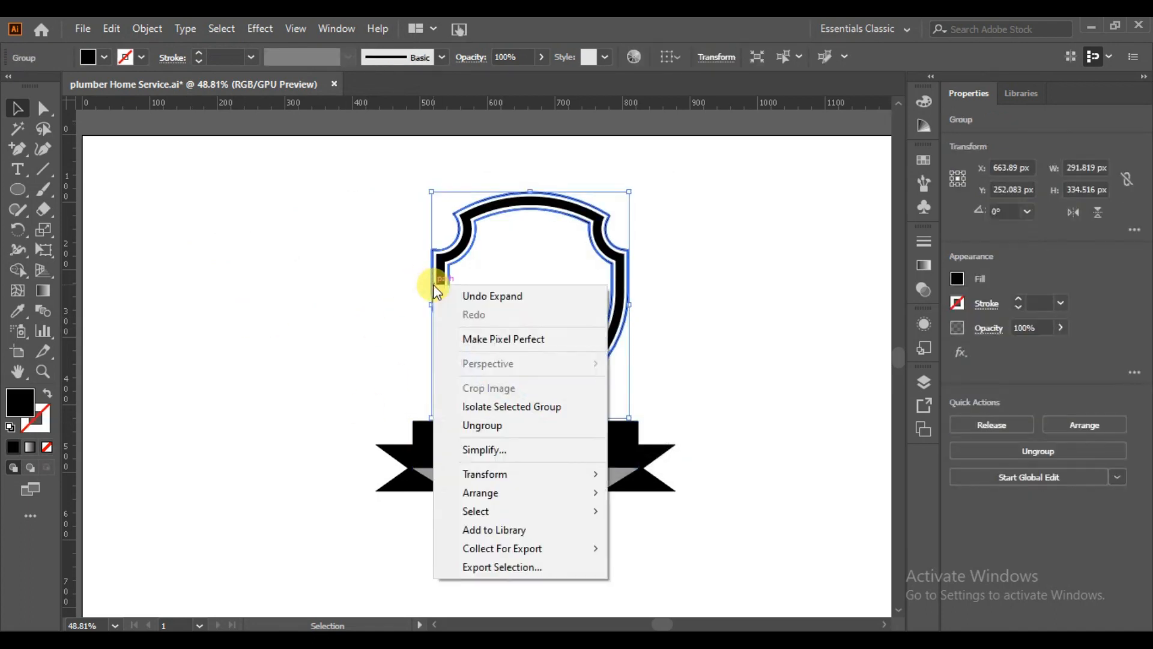
left_click(498, 423)
left_click(437, 390)
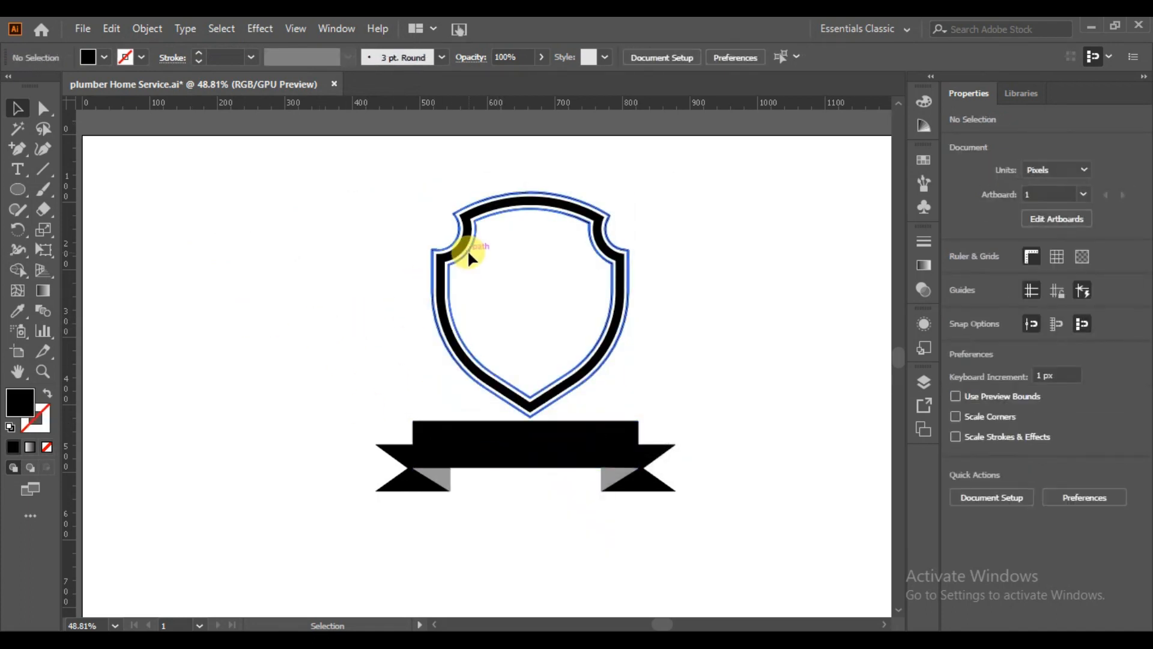
right_click(467, 249)
left_click(382, 305)
Remove the thin inner outline of the shield with the Shape Builder tool, keeping the thick band and outer line.
left_click(585, 294)
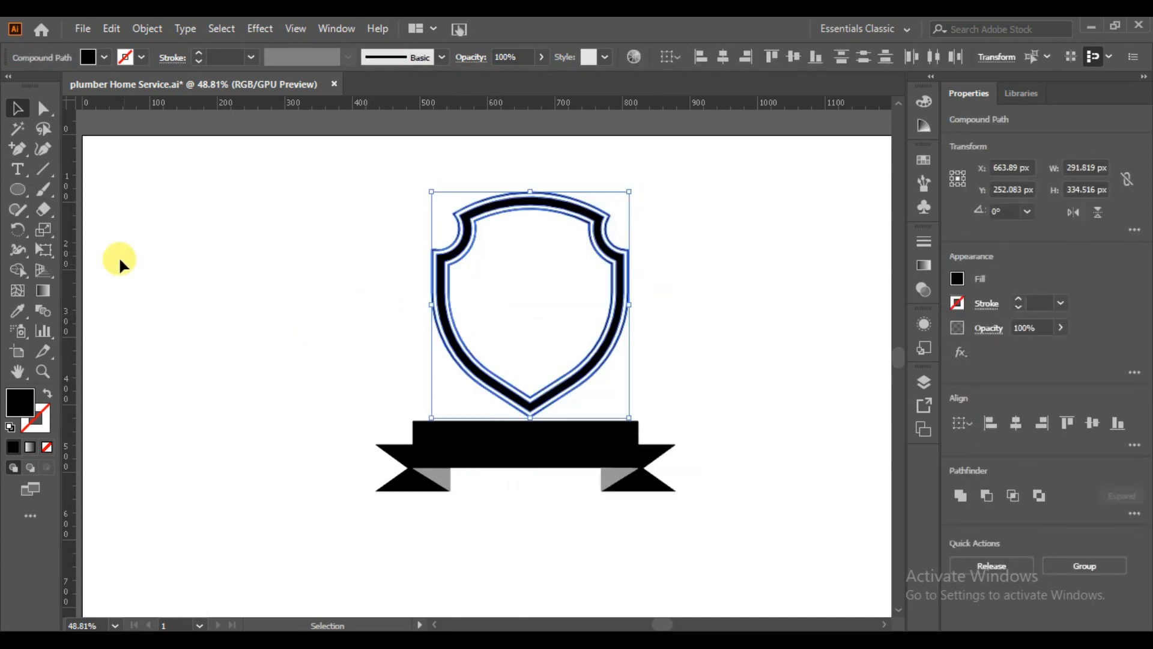
left_click(18, 272)
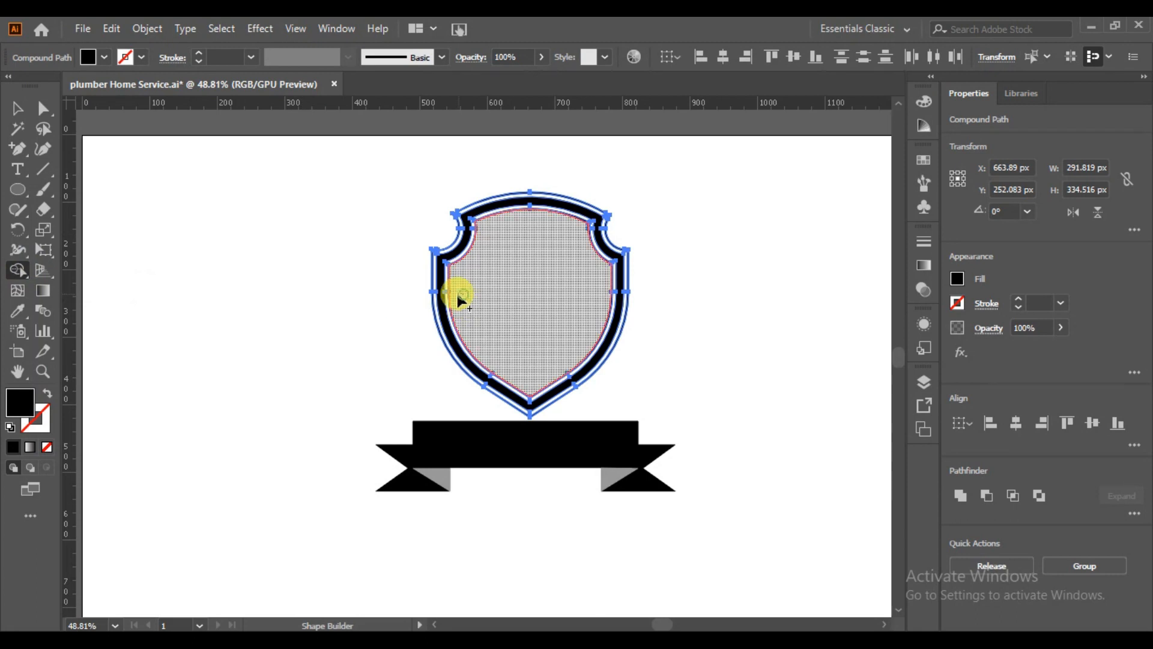
left_click(477, 296, "alt")
left_click(15, 108)
left_click(211, 324)
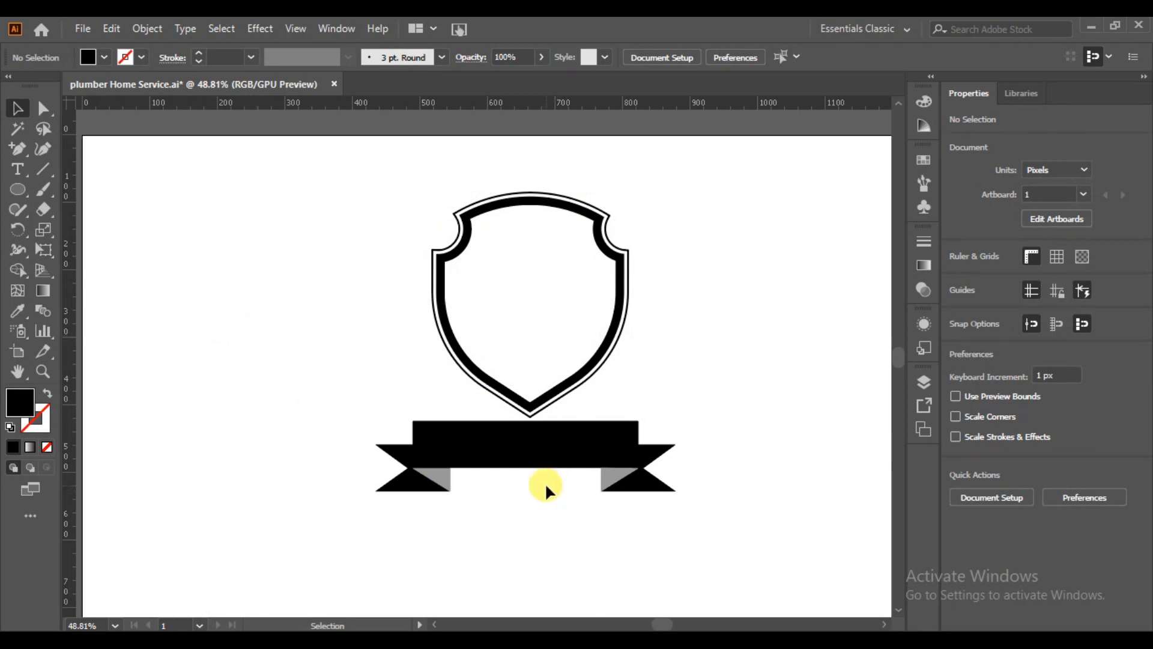
Draw a black square on the blank area beside the shield and rotate it 45° into a diamond about 167 px wide.
left_click_drag(15, 187, 72, 188)
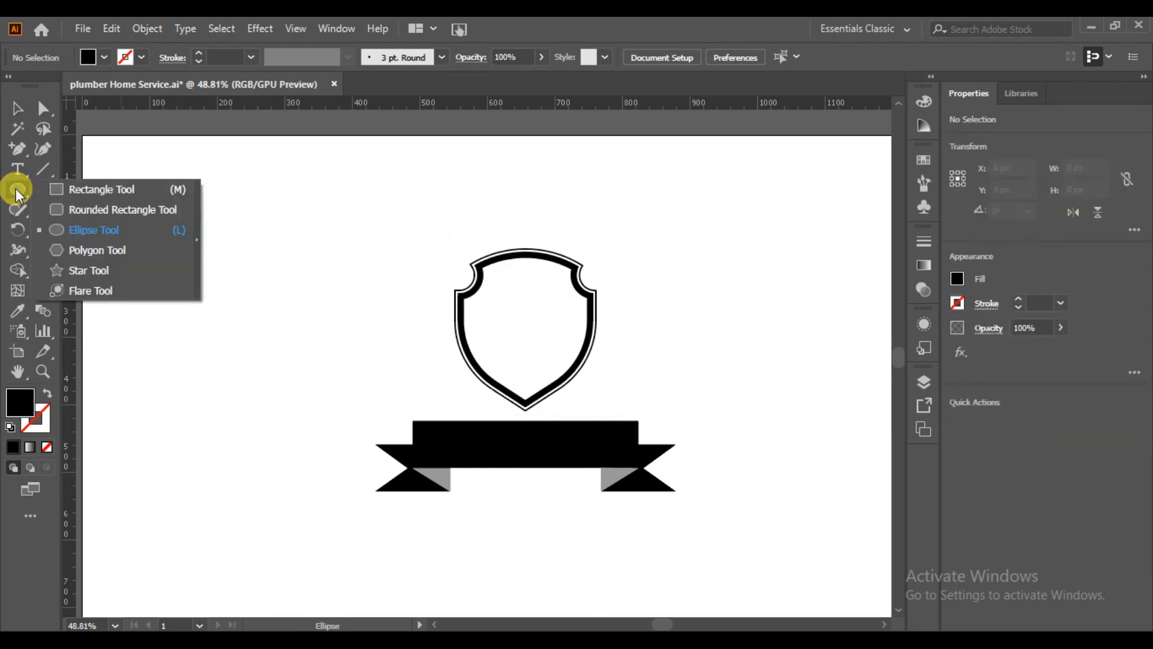
left_click_drag(200, 206, 280, 286)
left_click_drag(281, 204, 309, 260)
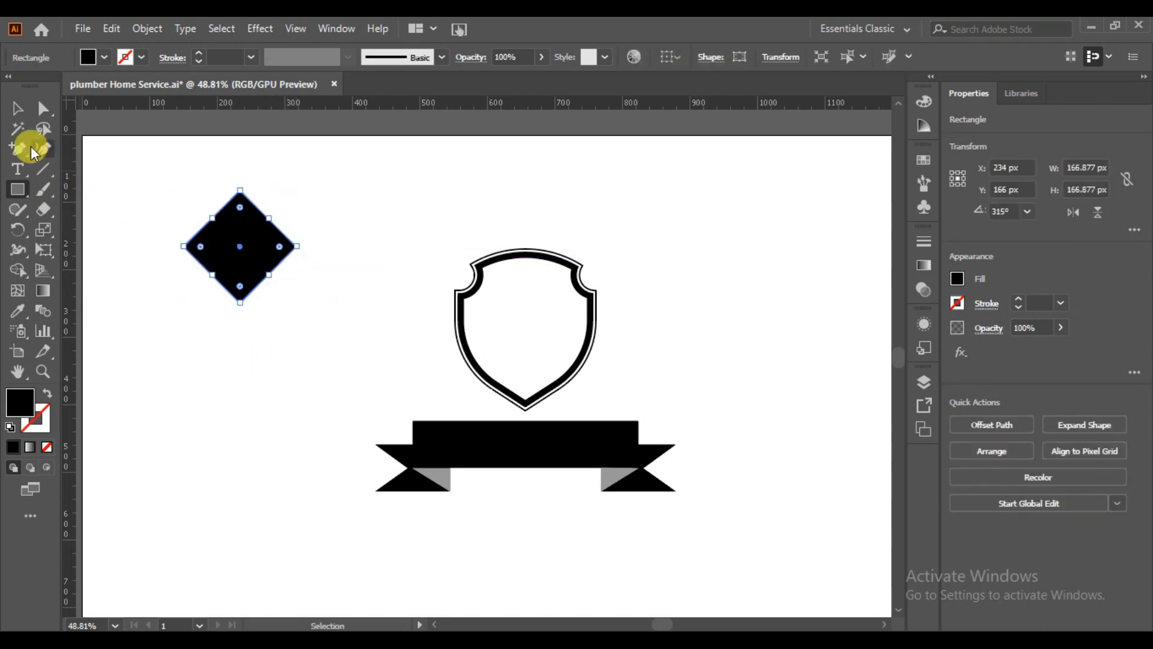
Flatten the diamond by moving its top and bottom anchor points toward the centre with Direct Selection.
left_click(44, 109)
left_click(276, 188)
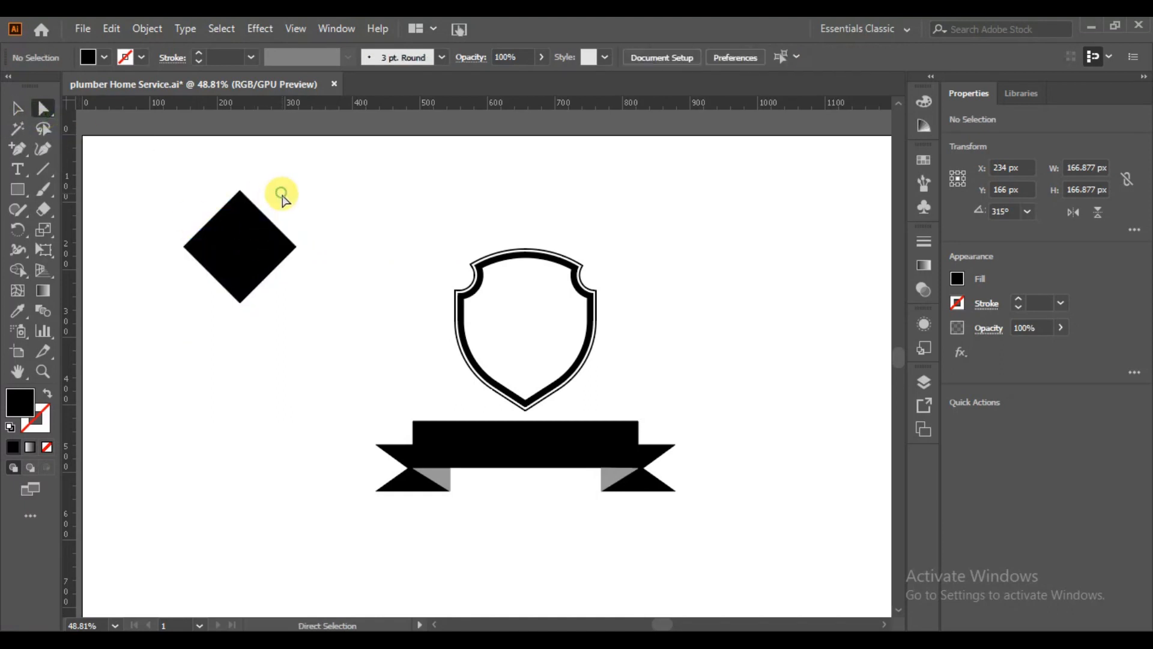
left_click_drag(240, 194, 242, 226)
left_click_drag(240, 303, 240, 262)
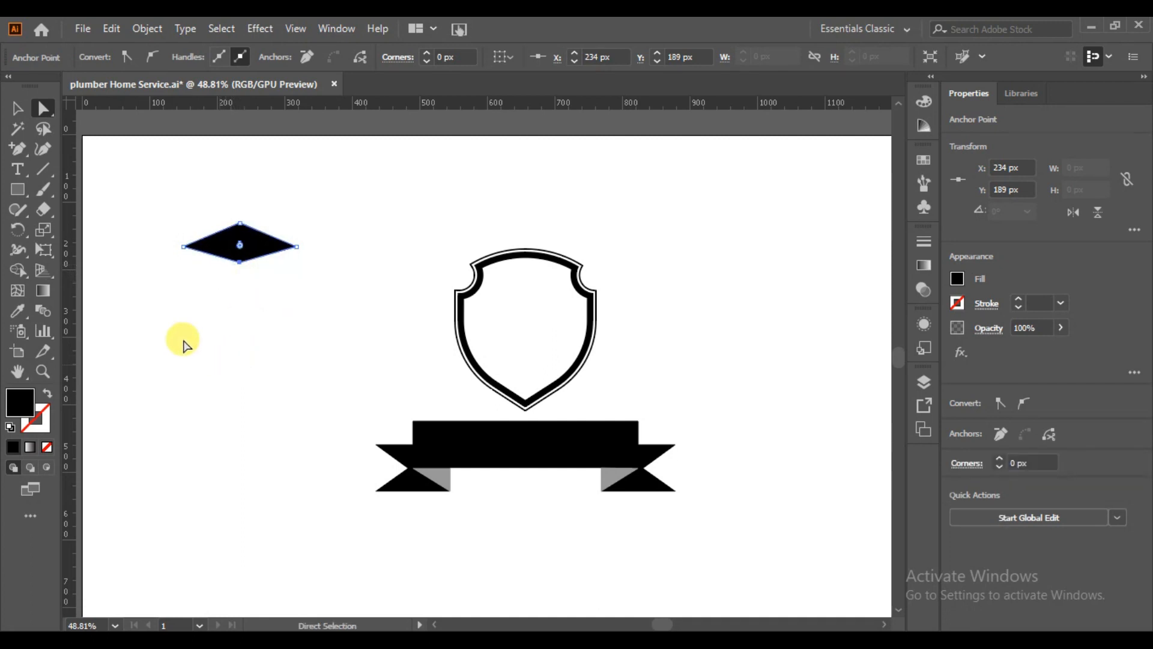
Draw a rectangle about 102 by 27 px over the diamond's lower part and centre the two shapes horizontally.
left_click_drag(18, 189, 55, 188)
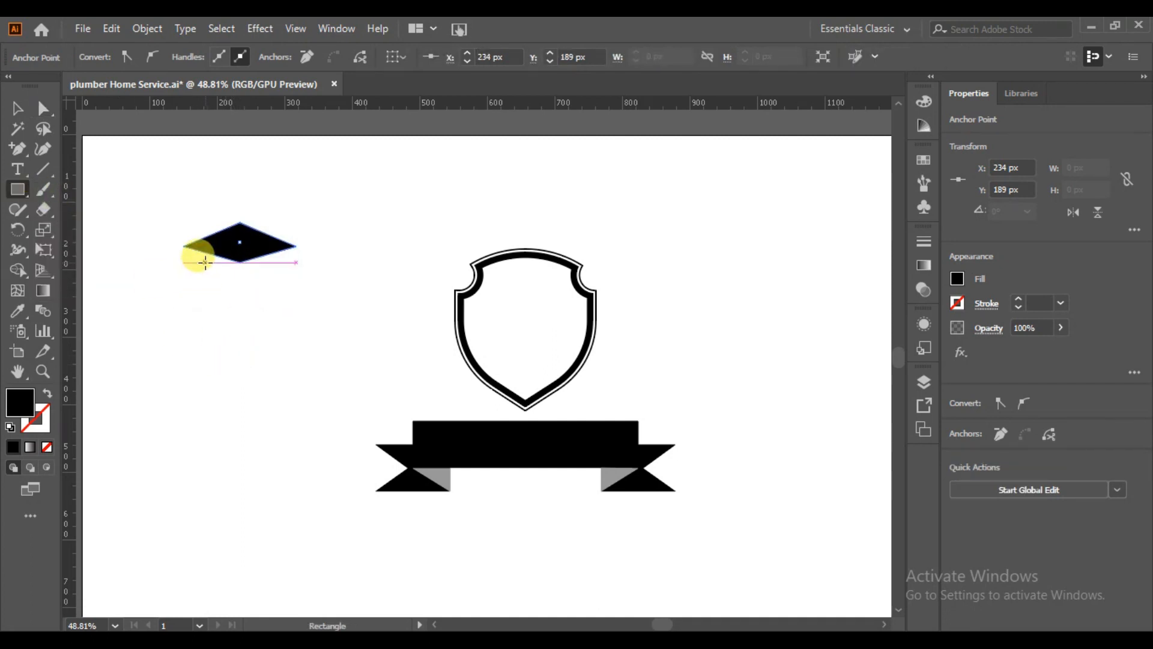
left_click_drag(206, 253, 275, 271)
left_click(16, 111)
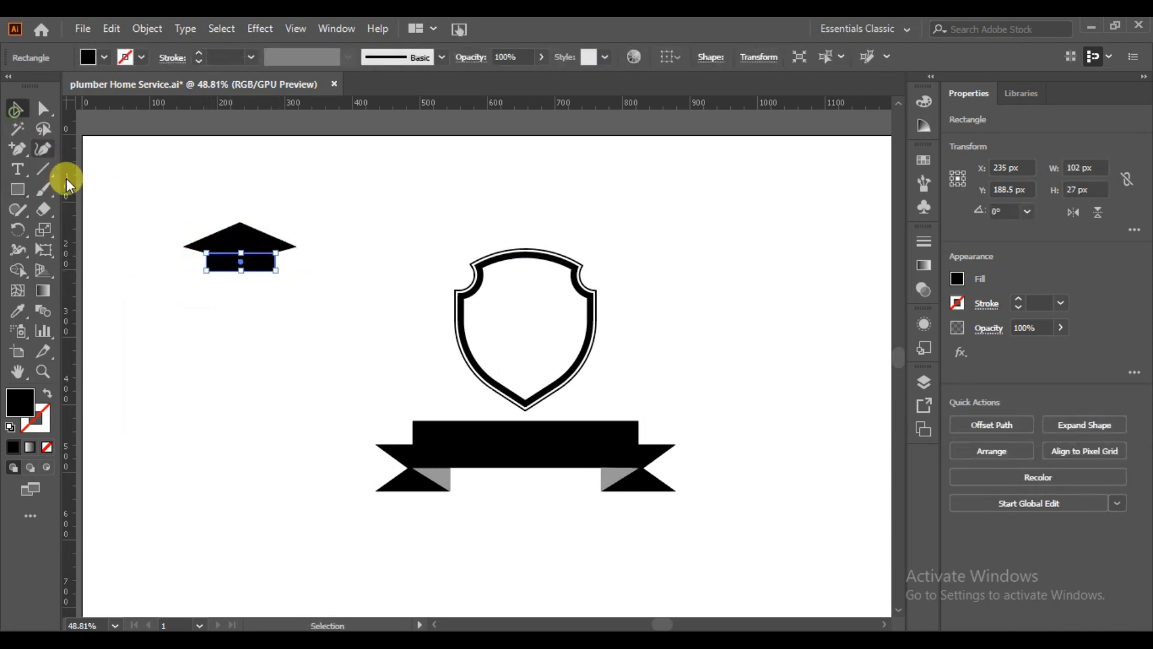
left_click(181, 324)
left_click(207, 261)
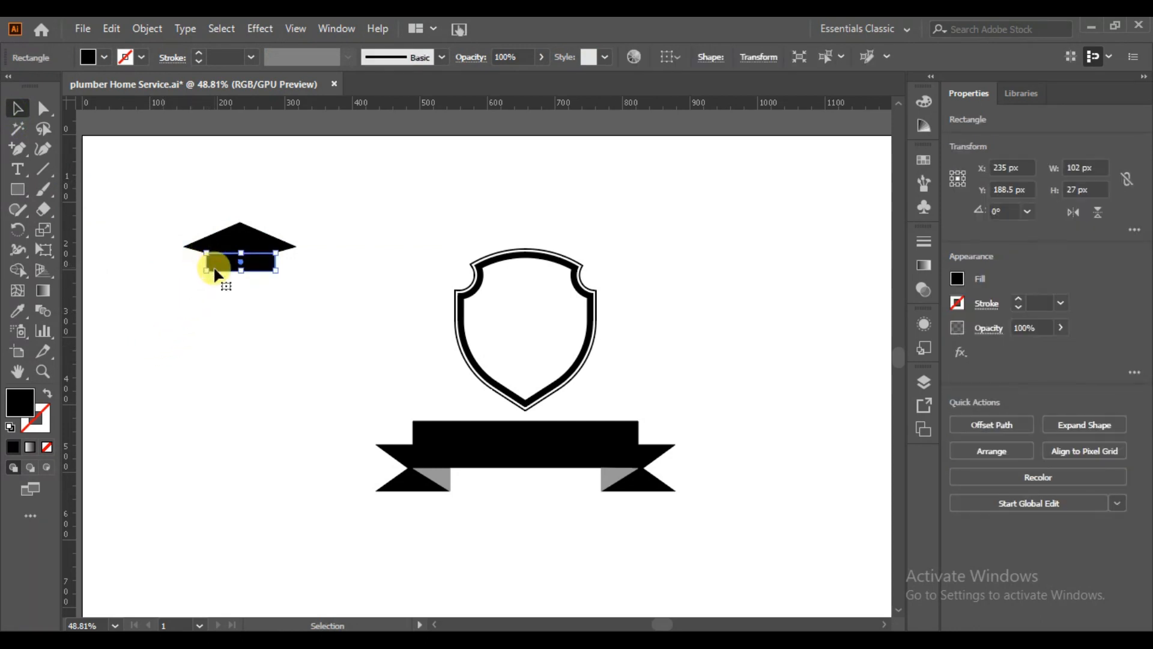
left_click_drag(228, 305, 228, 306)
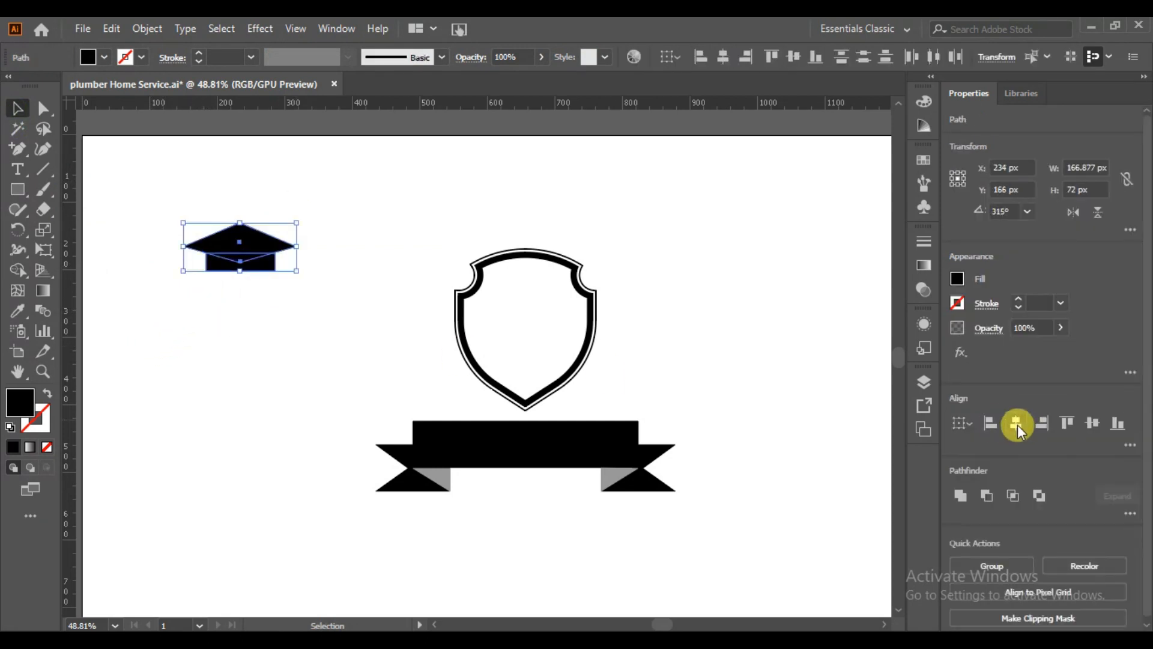
left_click(258, 309)
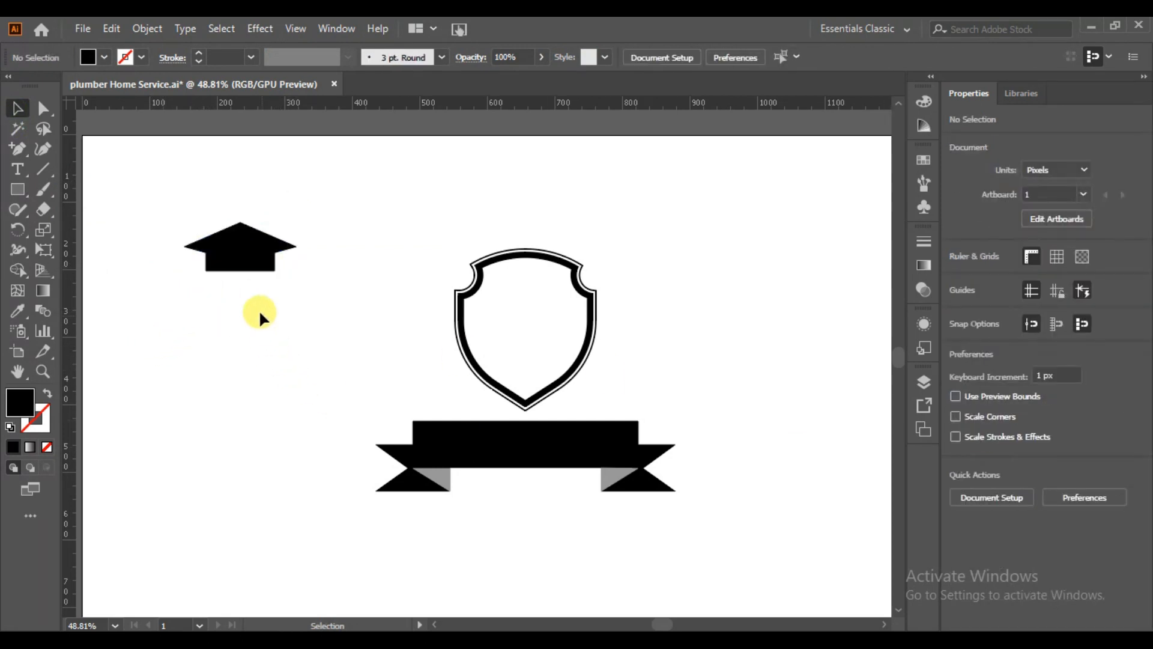
Draw an ellipse about 119 by 32 px over the rectangle's bottom edge and nudge it into line with the cap.
left_click(23, 189)
left_click(67, 226)
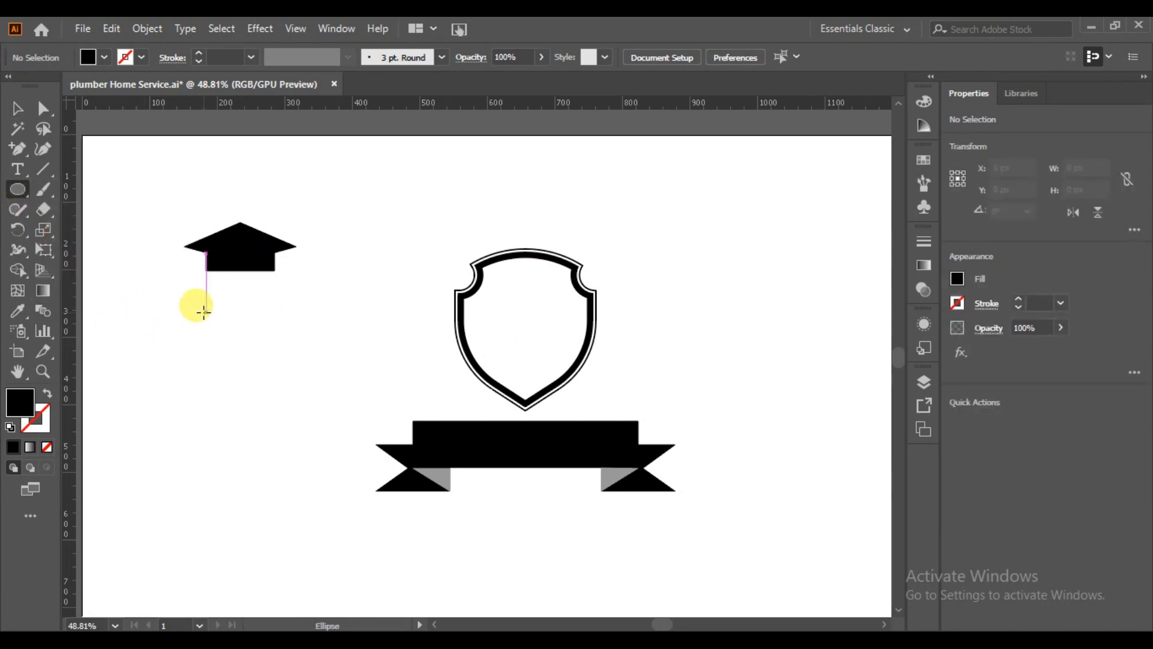
mouse_move(241, 296)
left_mouse_down()
mouse_move(301, 337)
mouse_move(309, 327)
mouse_move(226, 289)
mouse_move(255, 267)
mouse_move(235, 280)
mouse_move(283, 280)
mouse_move(241, 285)
left_mouse_up()
key("ctrl+z")
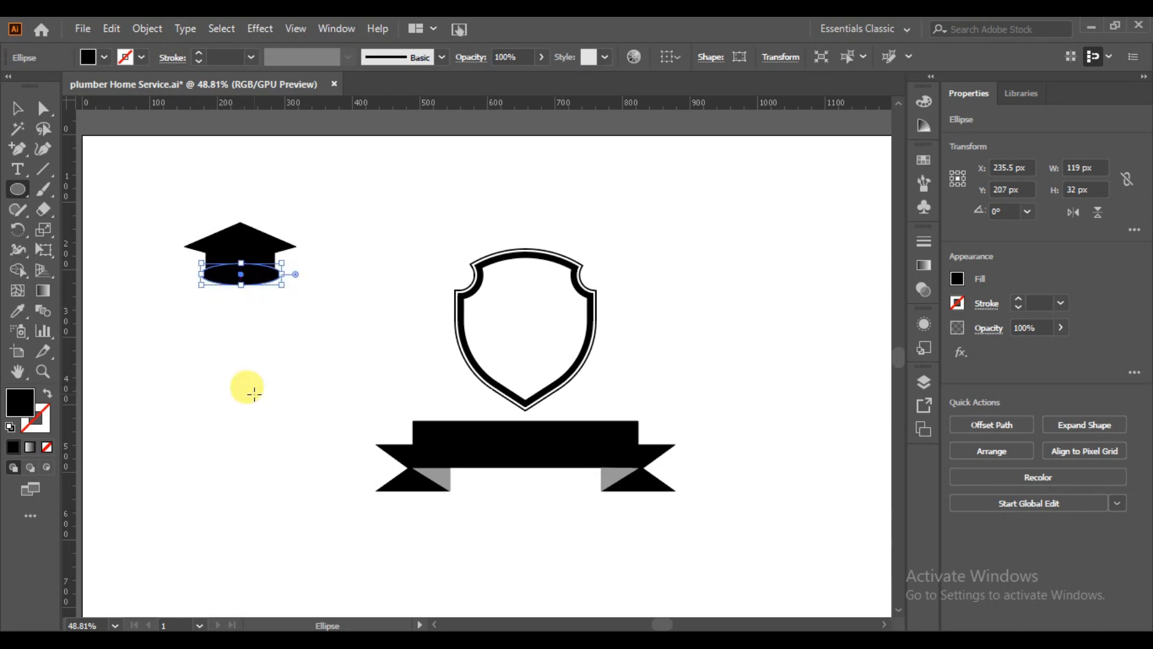
key("Down")
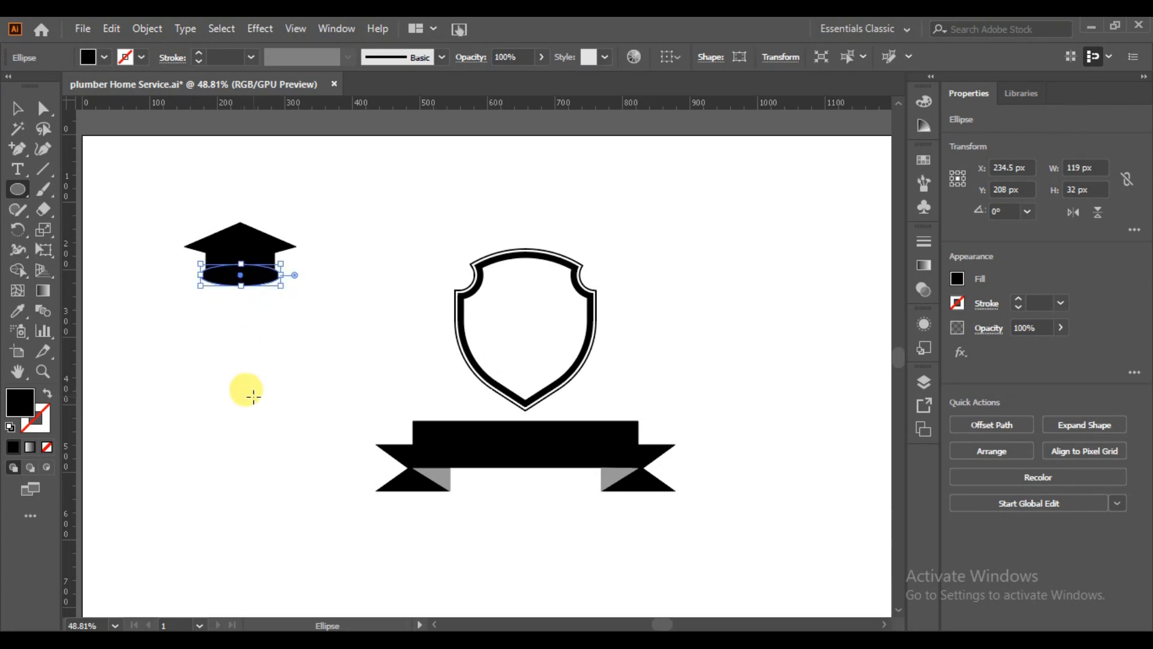
Cut the ellipse out of the cap with the Shape Builder tool and delete it, leaving a curved bottom edge.
left_click(17, 108)
left_click_drag(334, 222, 175, 320)
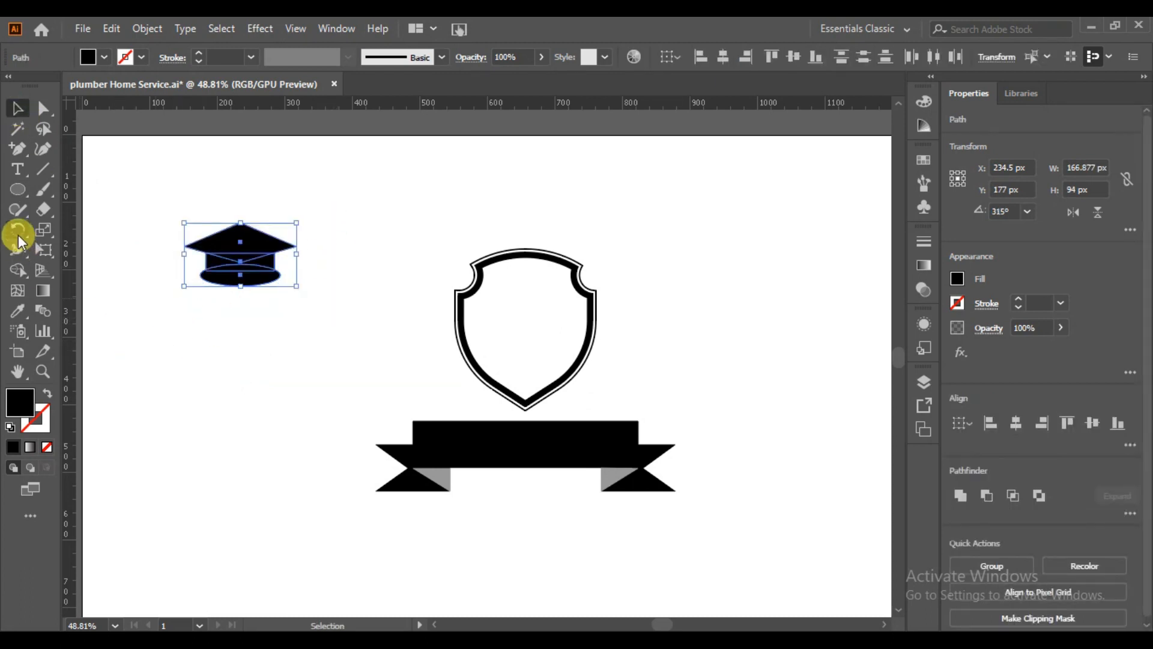
left_click(17, 270)
left_click_drag(246, 282, 244, 335)
left_click(17, 108)
left_click(102, 287)
key("Delete")
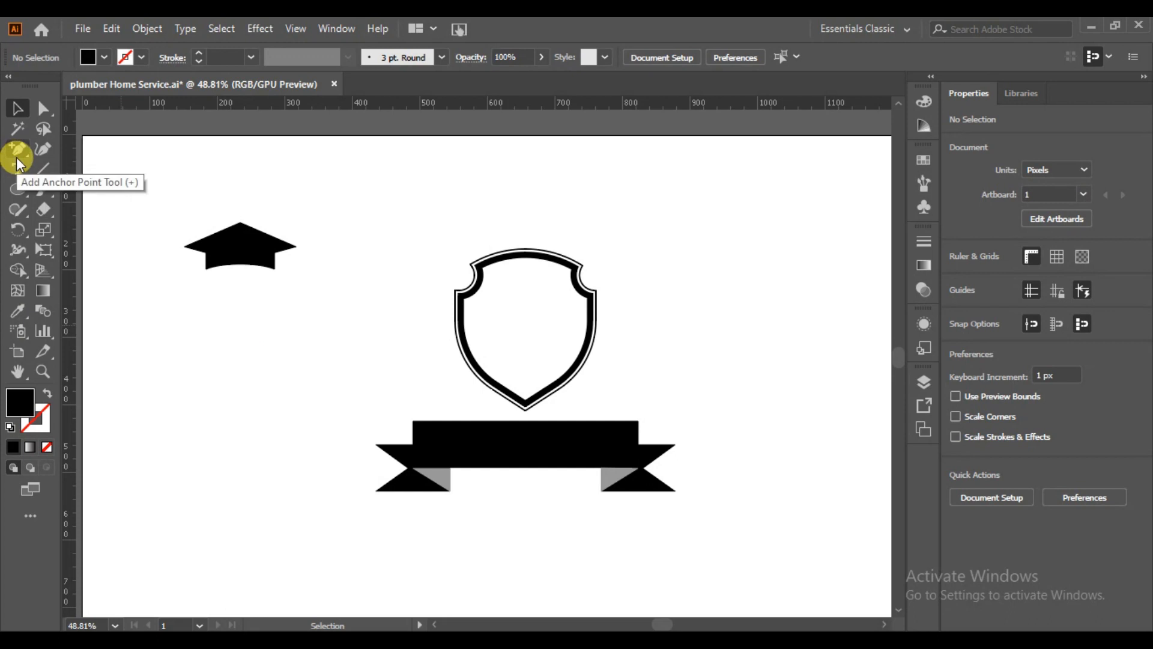
Draw a vertical line about 32 px long below the cap's left corner with the Pen tool.
left_click_drag(17, 153, 90, 147)
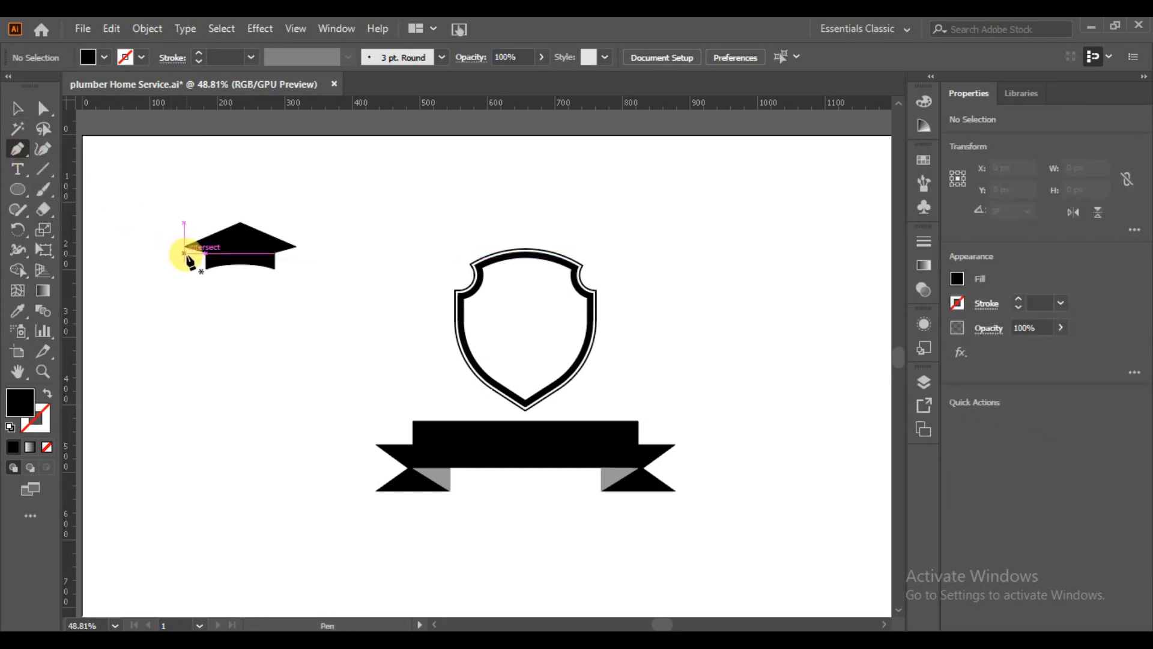
left_click(185, 253)
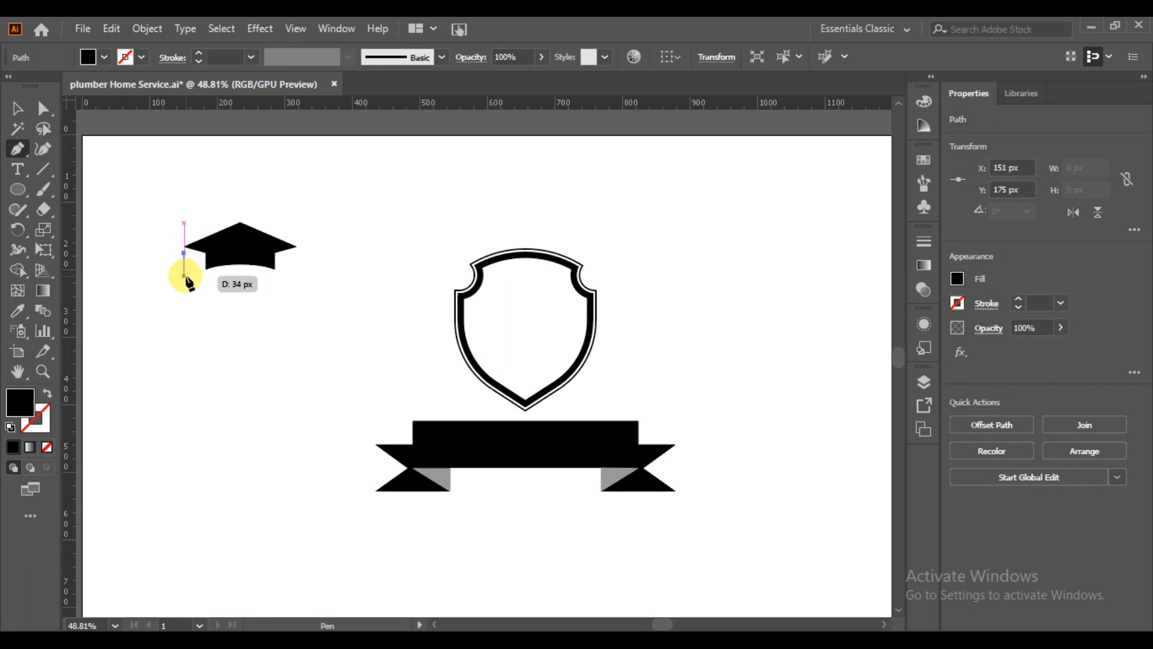
left_click(184, 274)
key("Escape")
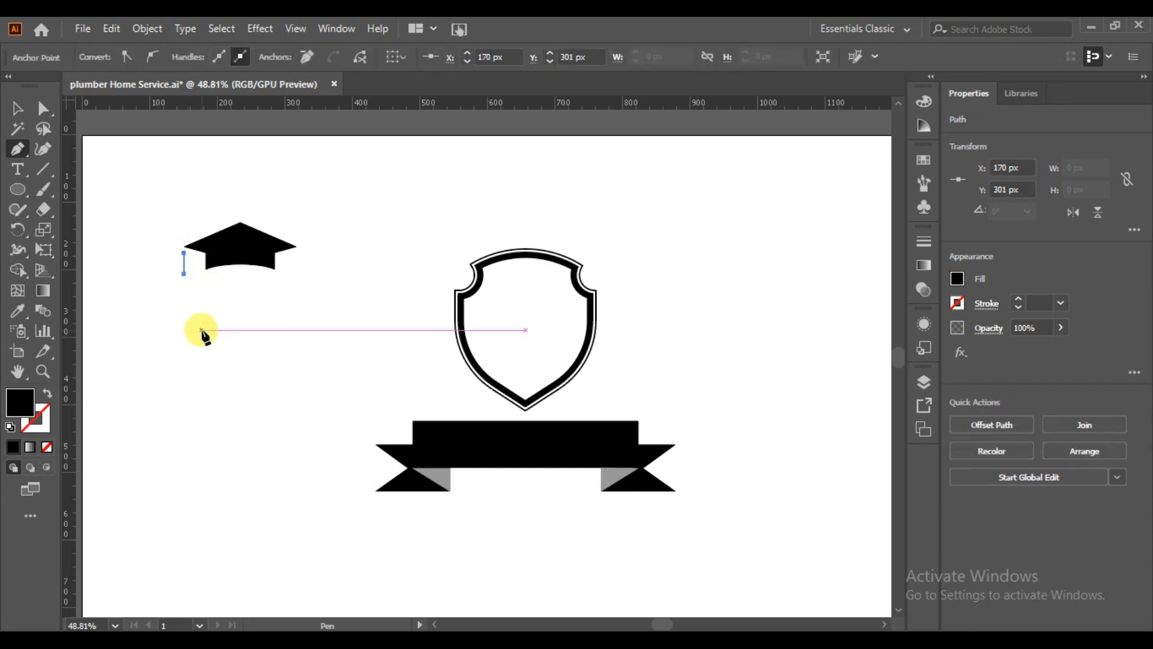
Give the tassel line a 5 pt stroke and the width profile with two uneven bulges.
left_click(199, 53)
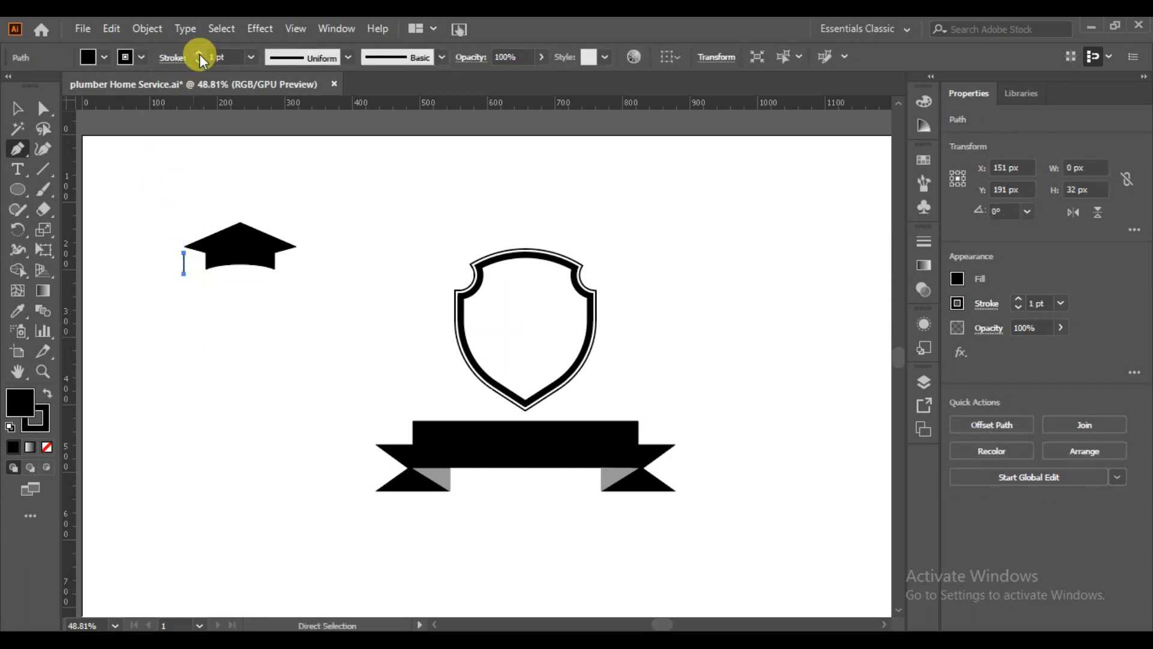
left_click(200, 54)
left_click(348, 58)
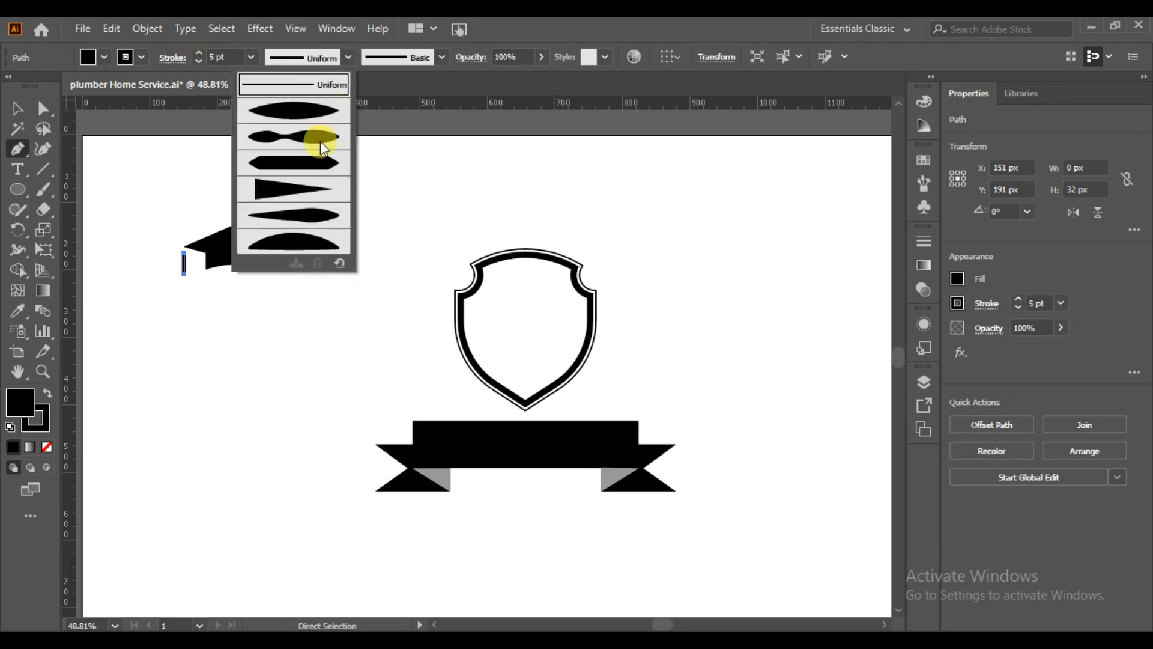
left_click(319, 141)
Expand the tassel's appearance into a filled shape and shift it slightly under the cap's left corner.
left_click(147, 29)
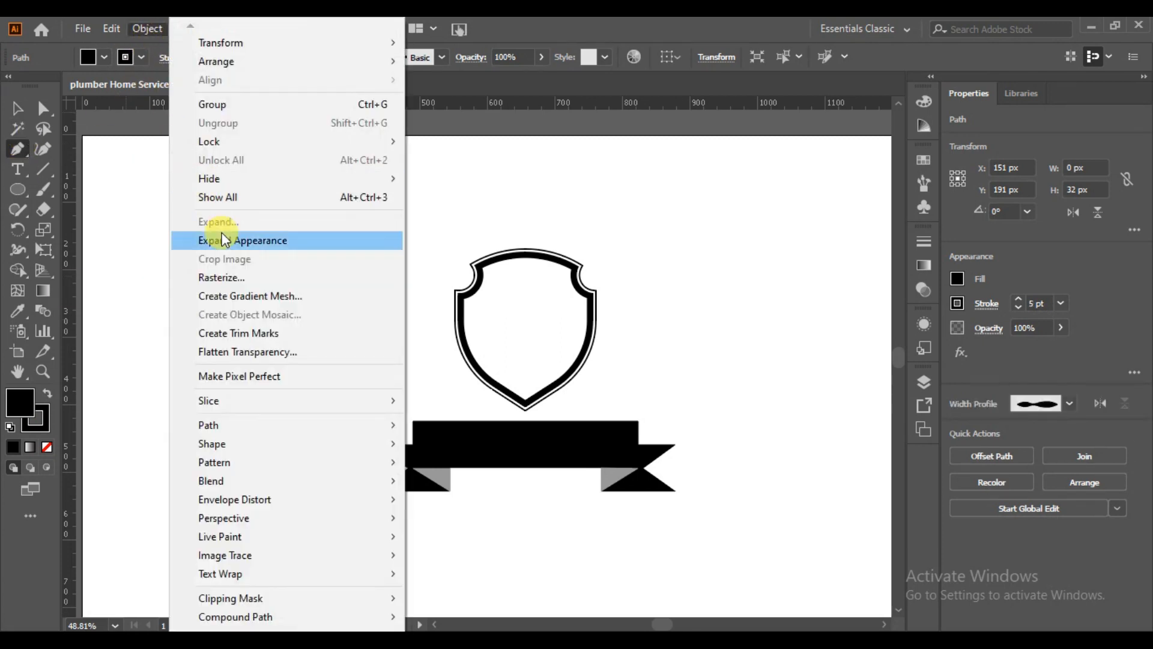
left_click(258, 236)
left_click(16, 108)
left_click(120, 363)
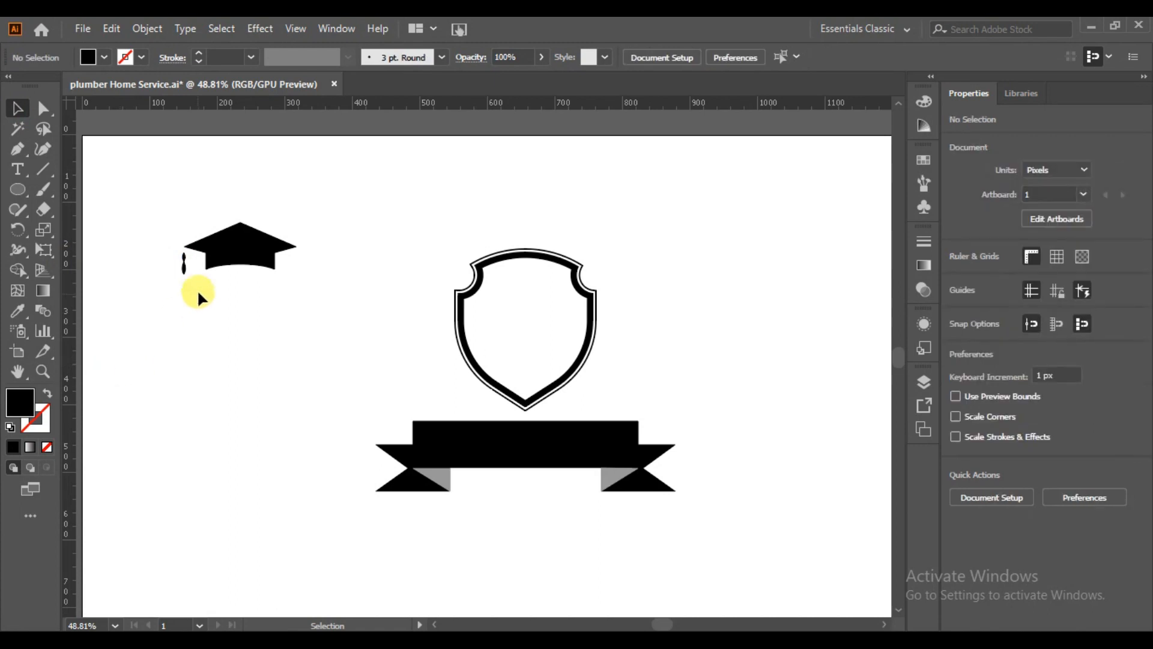
left_click_drag(183, 268, 185, 265)
Group the cap shapes and the tassel together.
left_click(322, 232)
left_click_drag(324, 216, 182, 293)
right_click(227, 248)
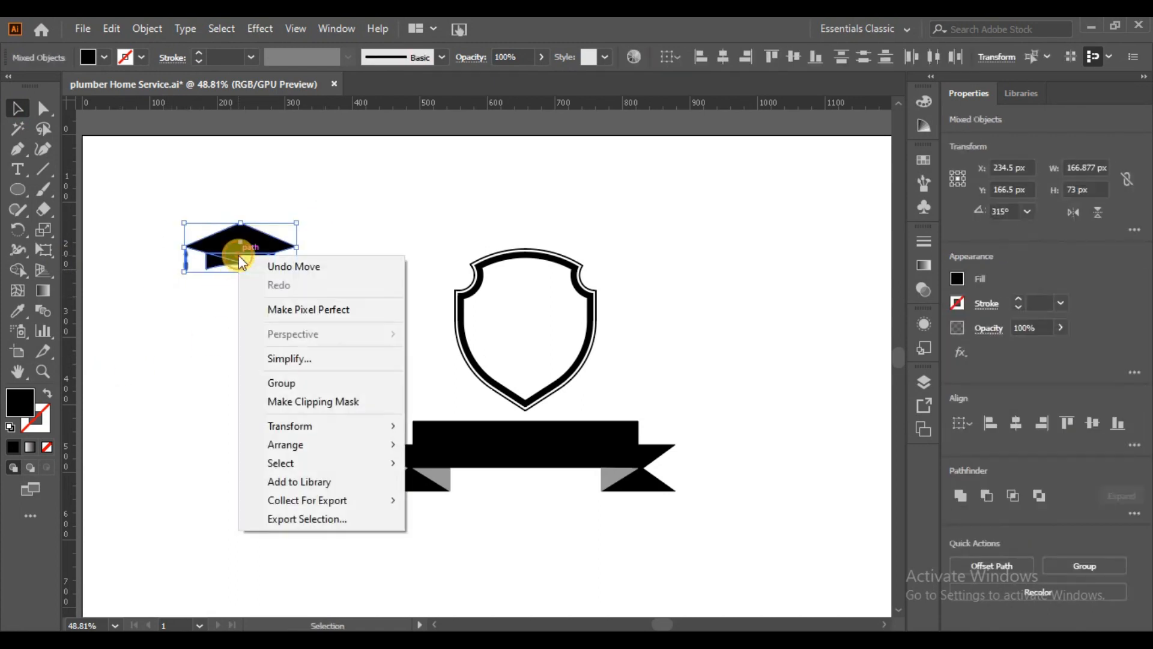
left_click(268, 382)
left_click(266, 376)
Move the graduation cap group centrally above the shield and nudge it down 5 px.
left_click_drag(240, 250, 524, 226)
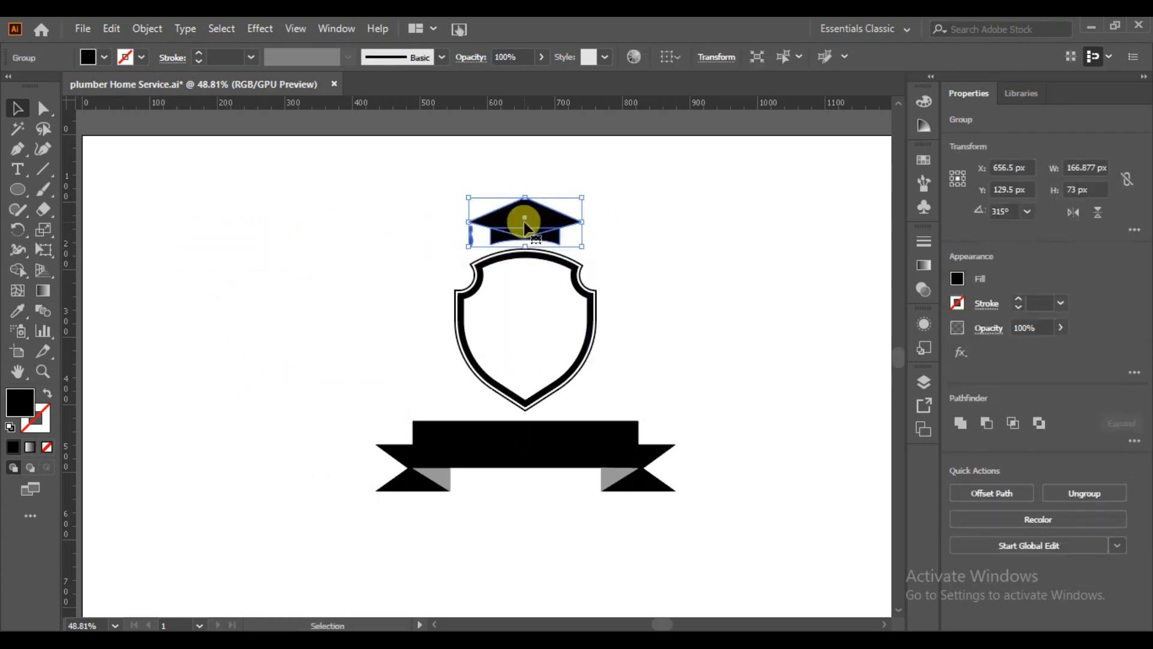
left_click(657, 362)
left_click(536, 227)
key("Down")
key("Down")
key("Down")
key("Down")
key("Down")
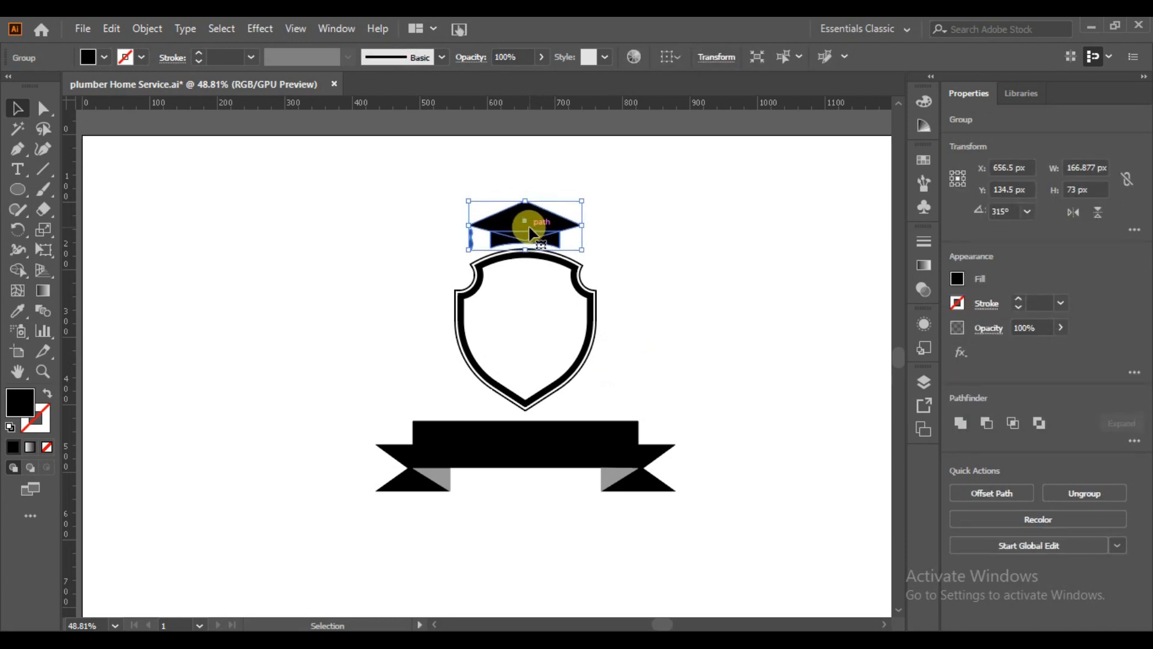
left_click(664, 235)
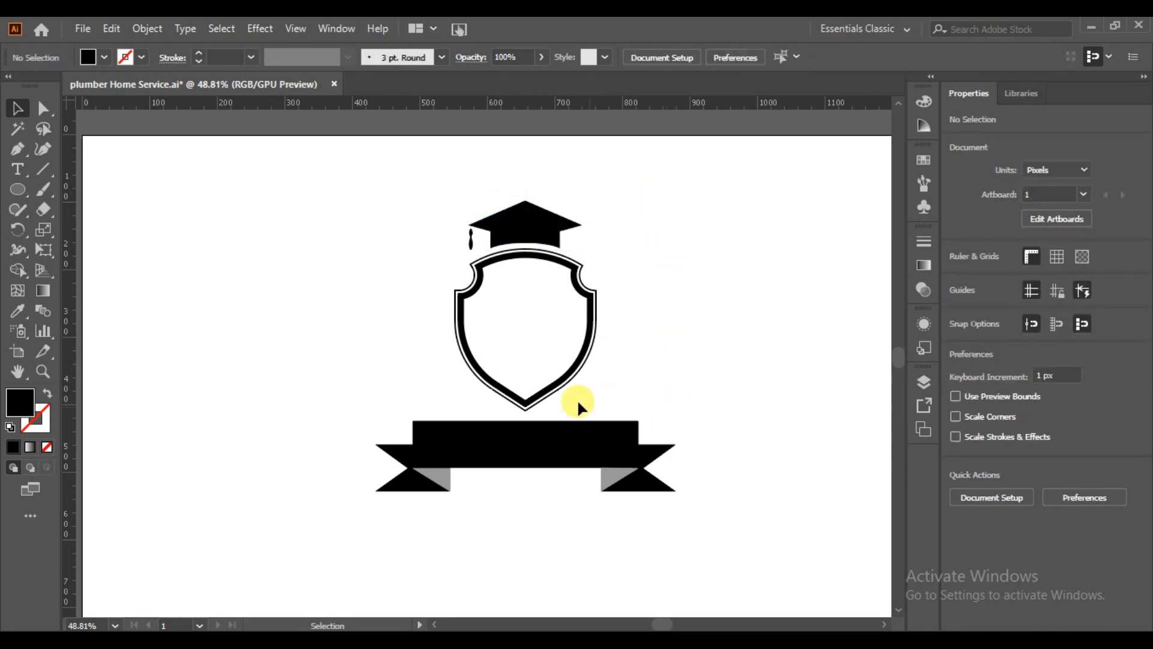
Add a letter U beside the shield as point text, enlarge it to about 171 pt and change it to uppercase.
key("t")
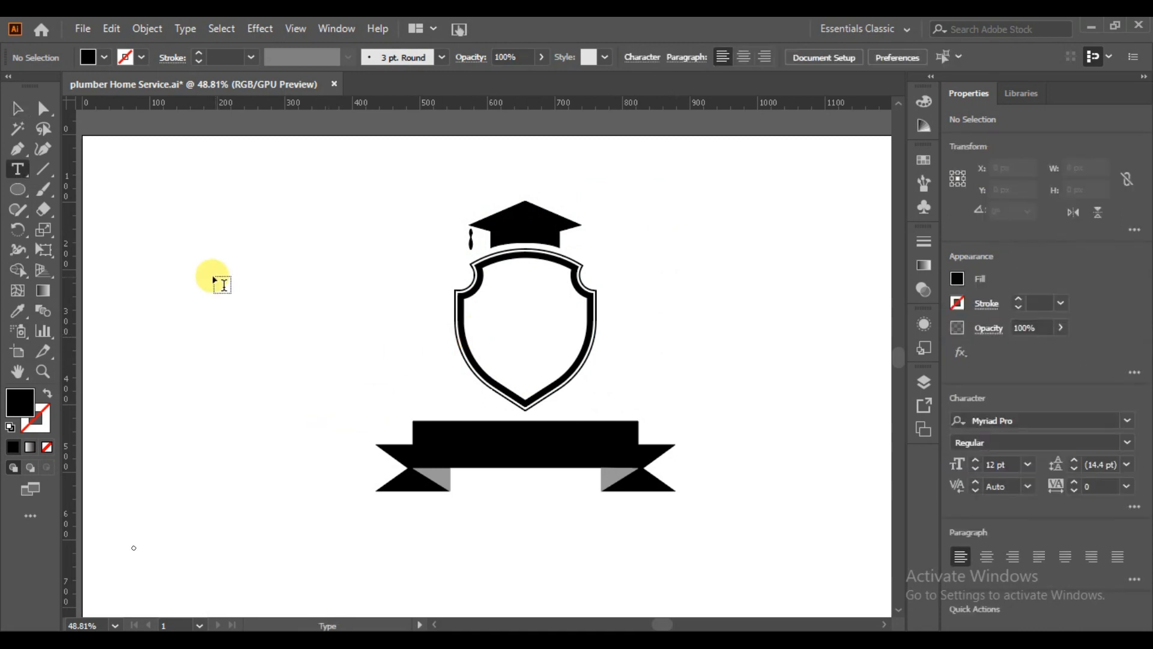
left_click(214, 262)
key("BackSpace")
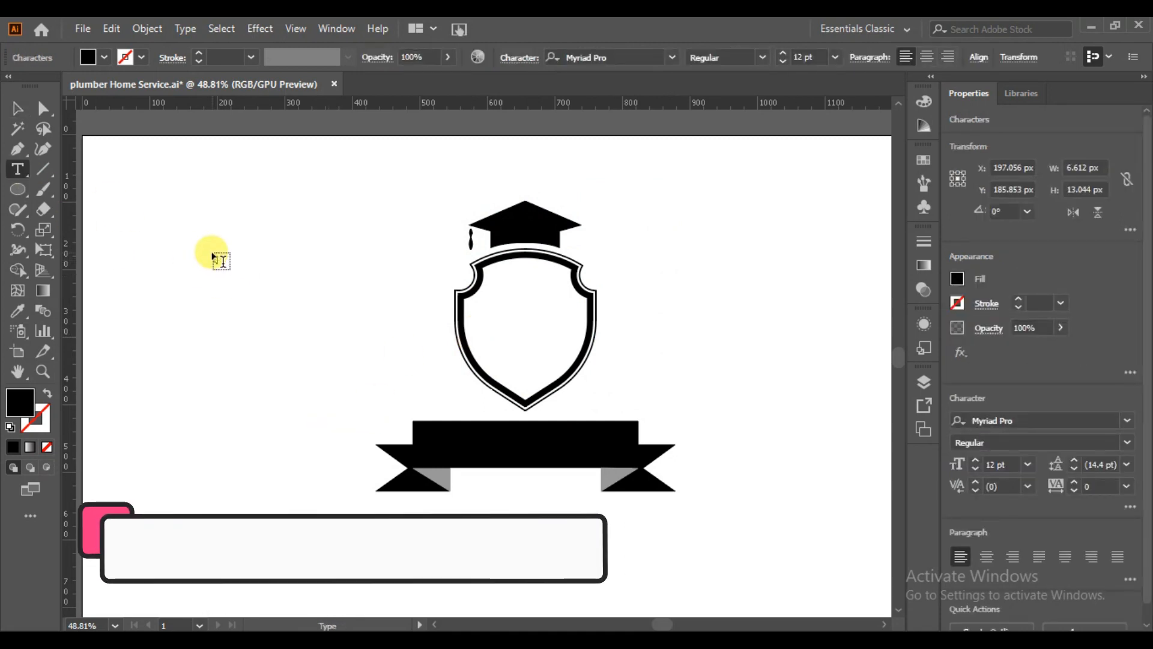
left_click(17, 108)
left_click_drag(224, 270, 250, 330)
left_click_drag(215, 288, 287, 350)
left_click(186, 29)
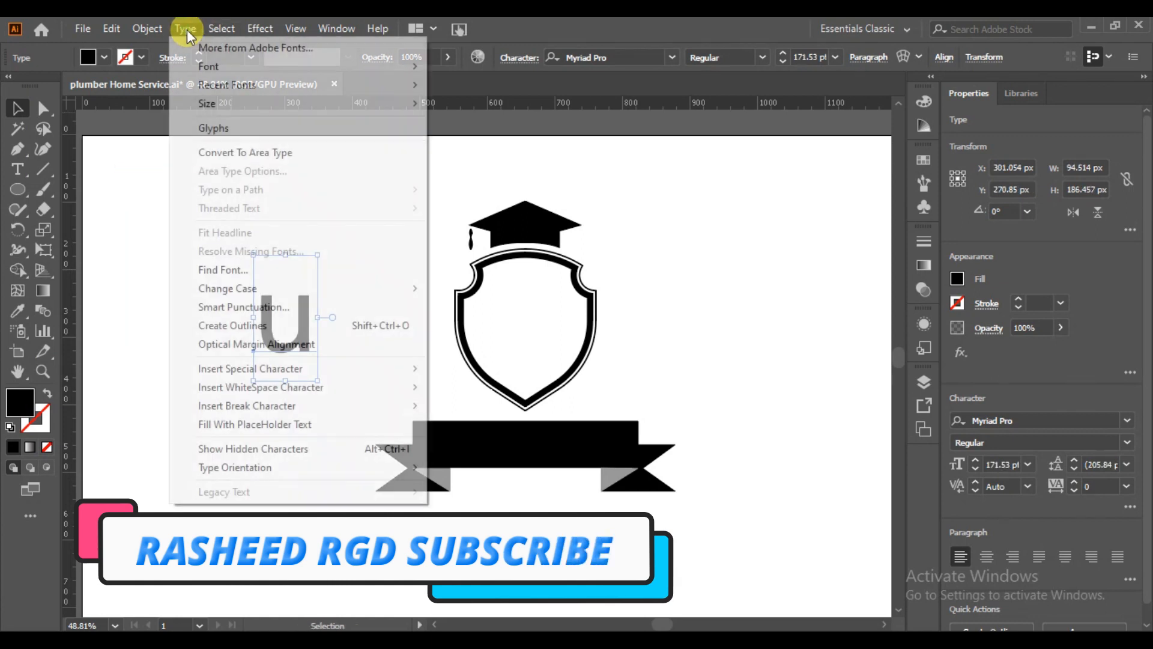
mouse_move(301, 294)
left_click(498, 288)
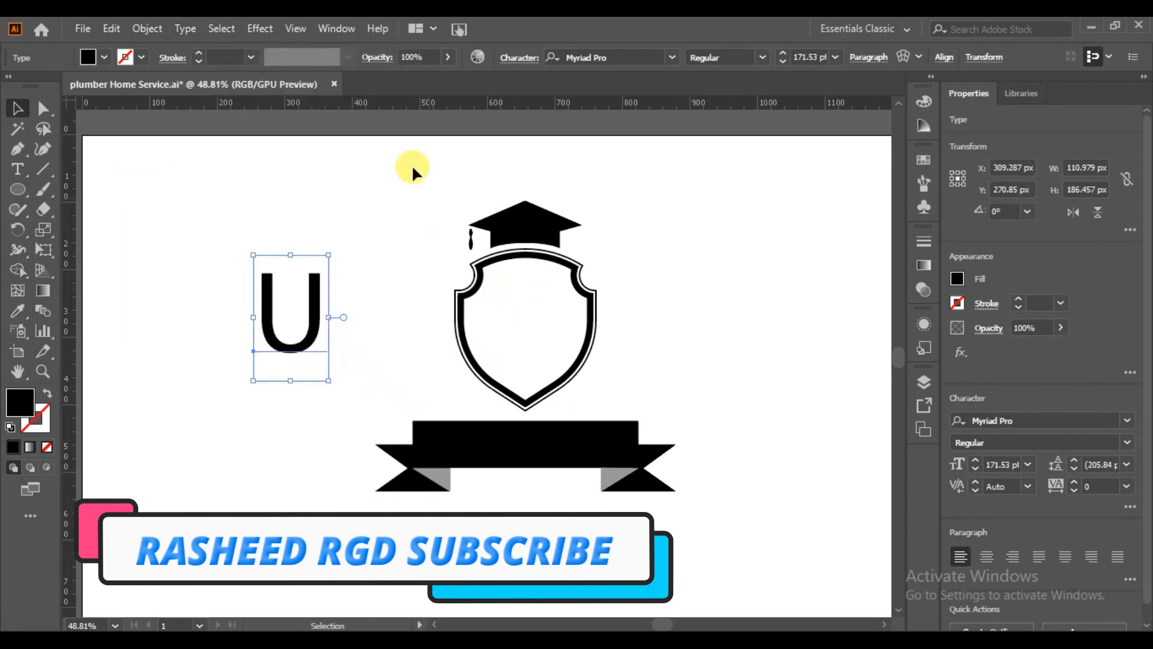
Set the letter U in ChunkFive Roman, scale it down to about 100 pt and convert it to outlines.
left_click(673, 57)
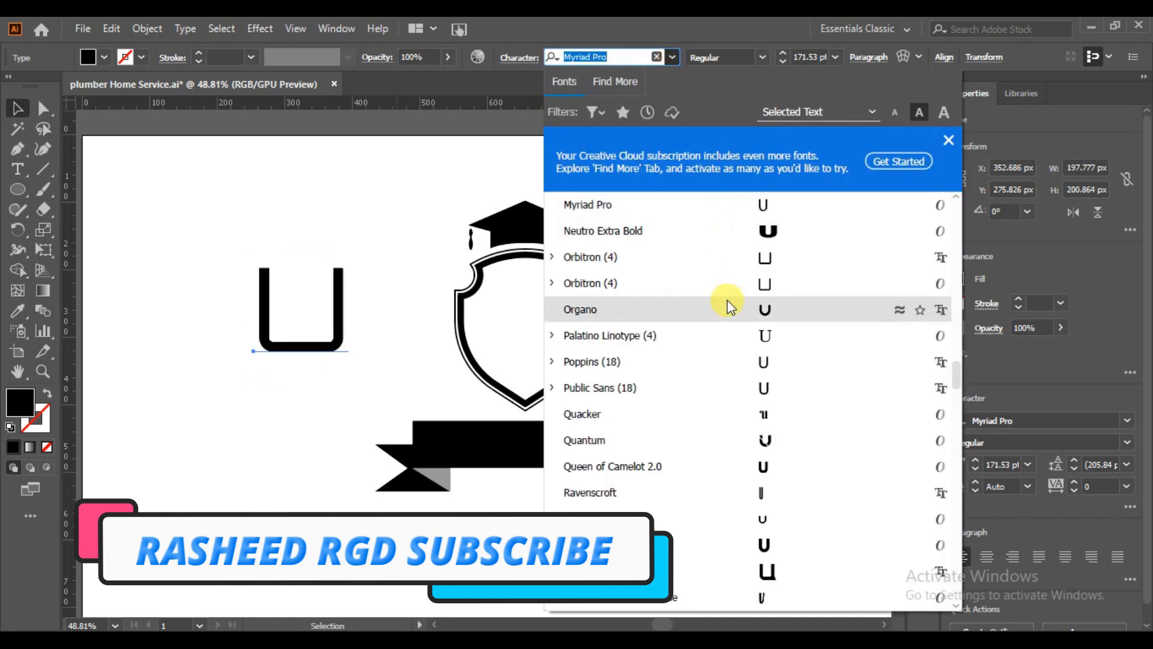
left_click(761, 542)
left_click_drag(340, 381, 320, 355)
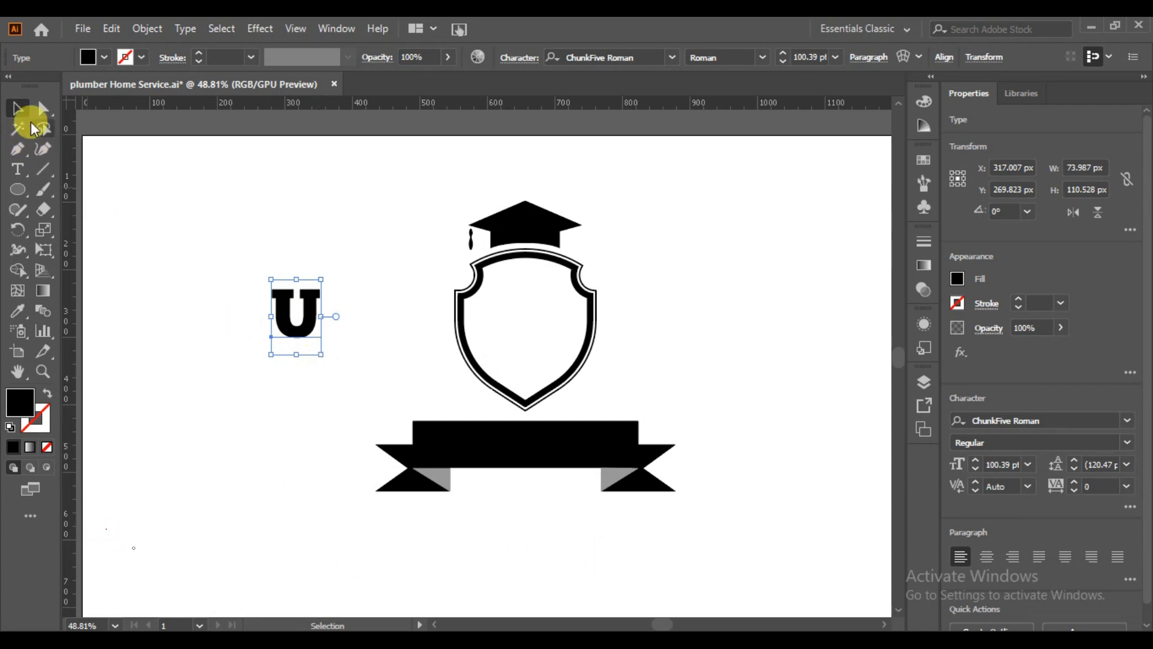
right_click(286, 301)
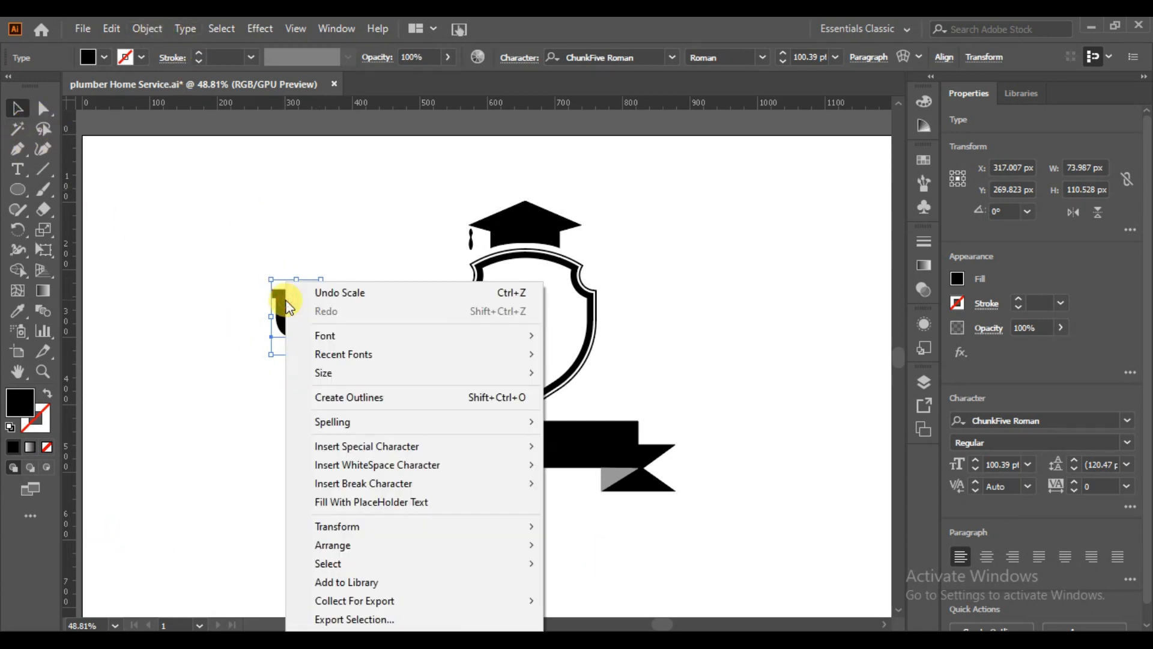
left_click(365, 398)
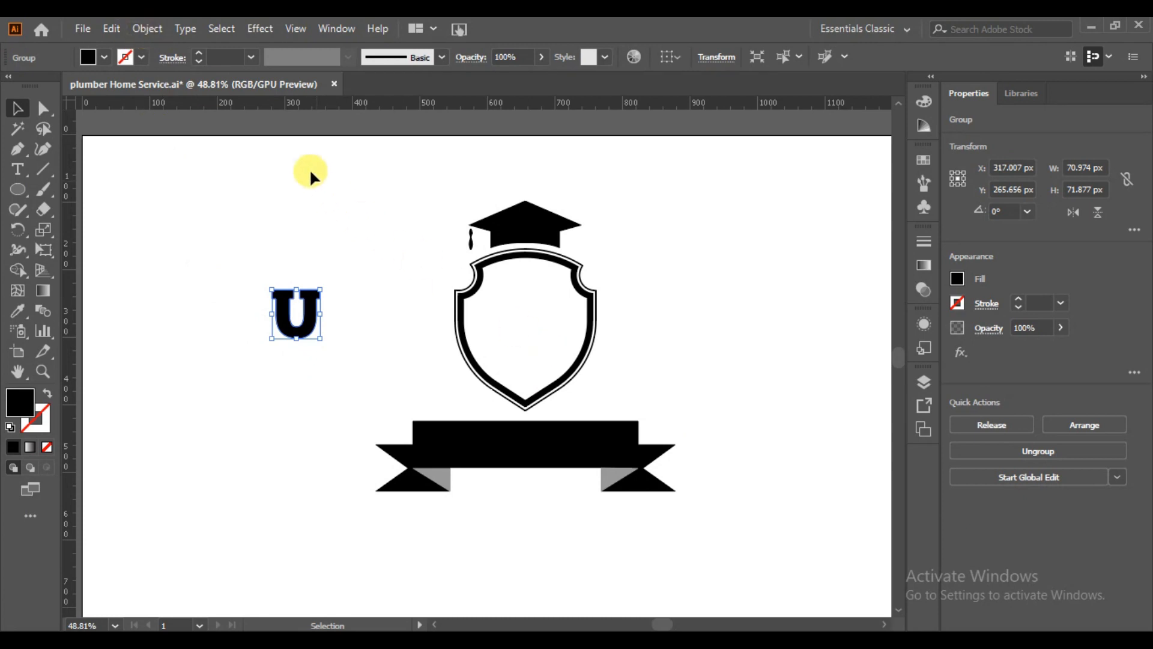
Offset the outlined U's path by 6 px and give the offset shape a 2 pt black stroke without fill.
left_click(170, 28)
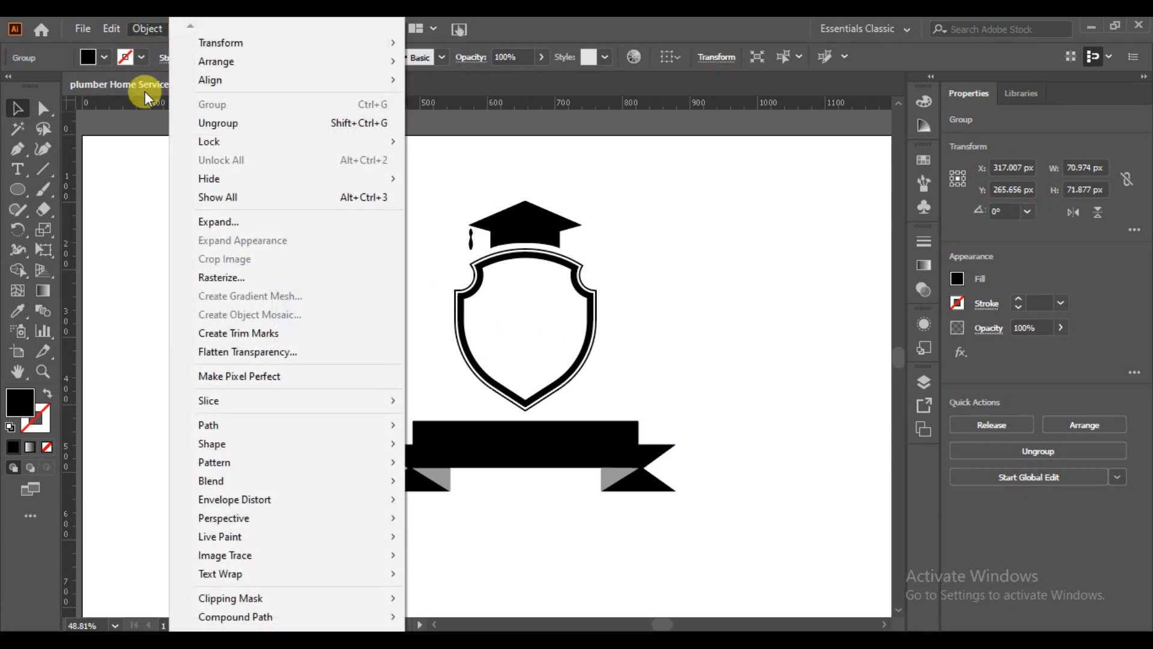
mouse_move(243, 419)
left_click(490, 483)
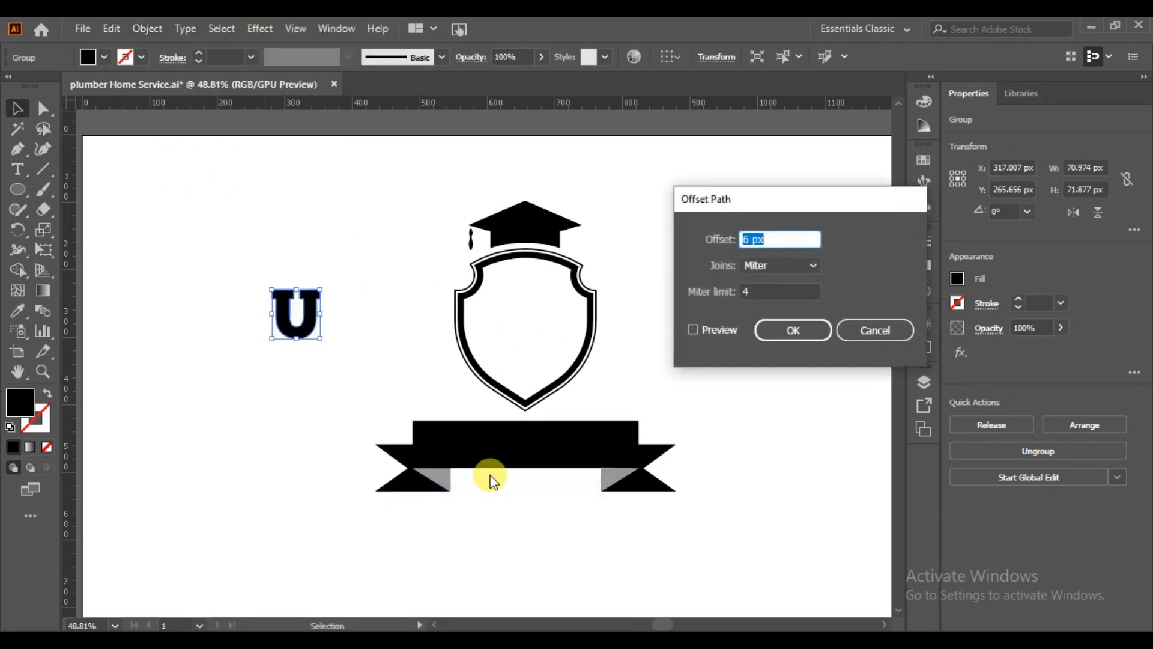
left_click(693, 329)
left_click(794, 330)
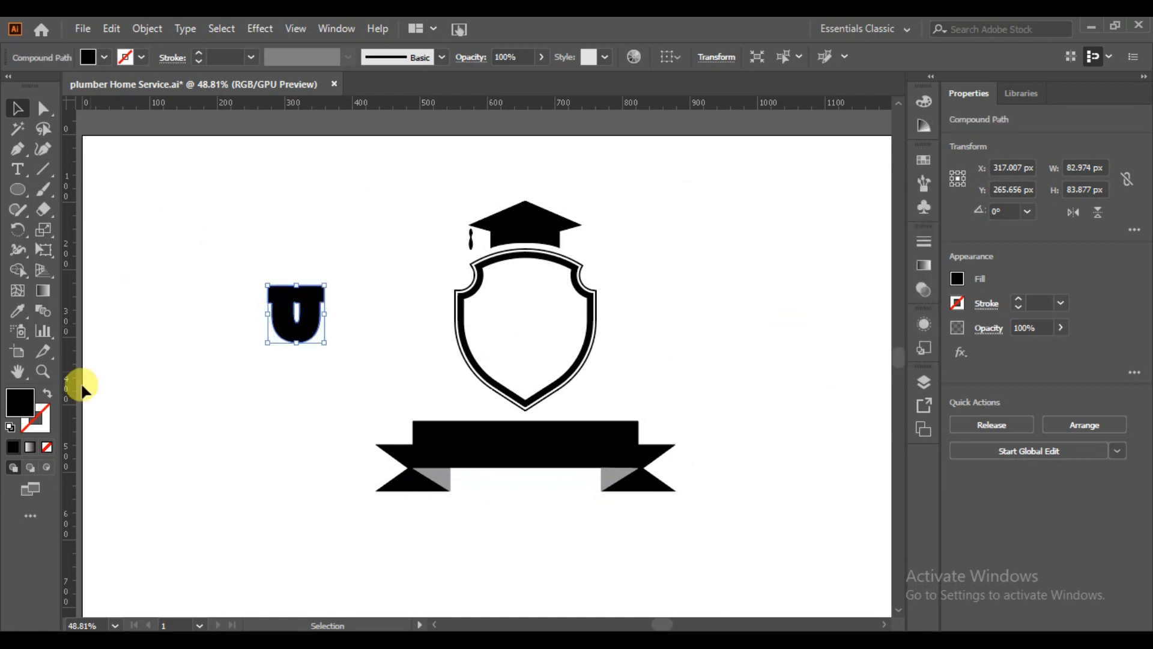
left_click(48, 394)
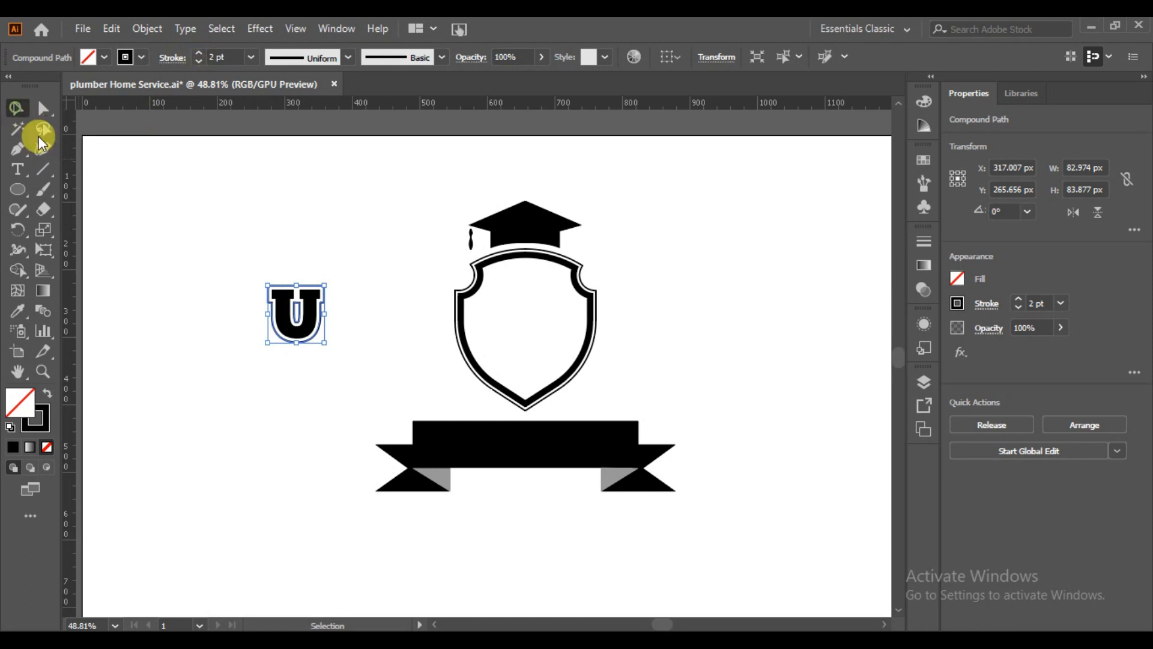
Move the letter U together with its offset outline into the centre of the shield.
left_click(211, 355)
left_click_drag(234, 359, 235, 357)
left_click_drag(302, 327, 532, 342)
left_click(626, 358)
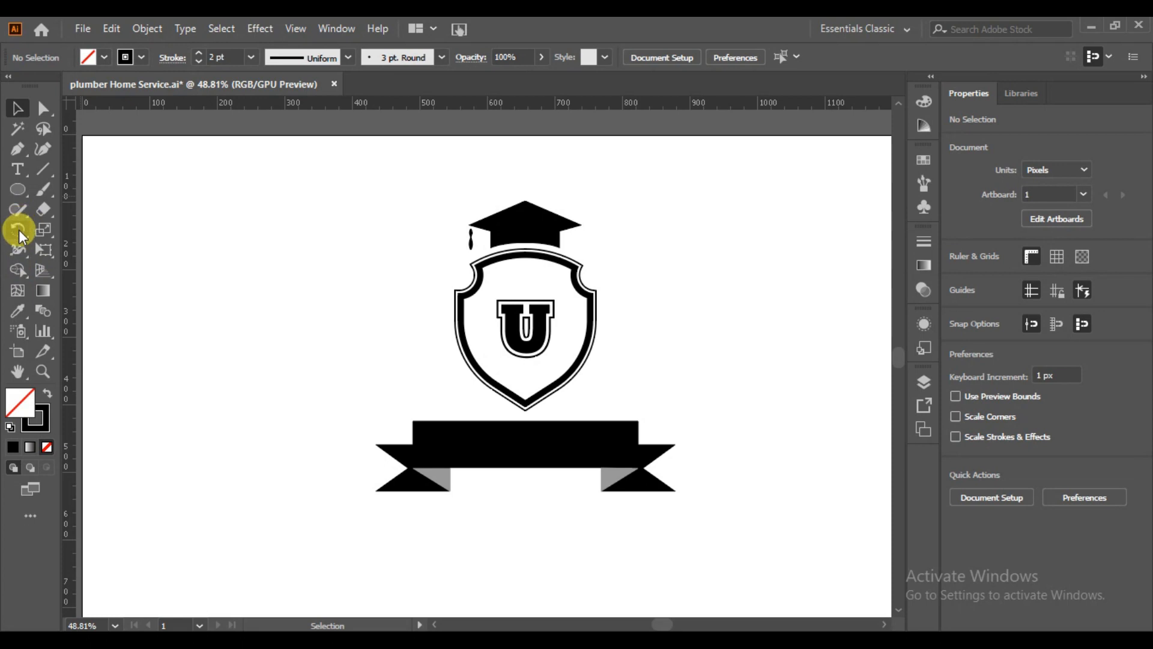
Draw a five-pointed star about 37 px wide above the U and fill it black without a stroke.
left_click_drag(17, 189, 90, 268)
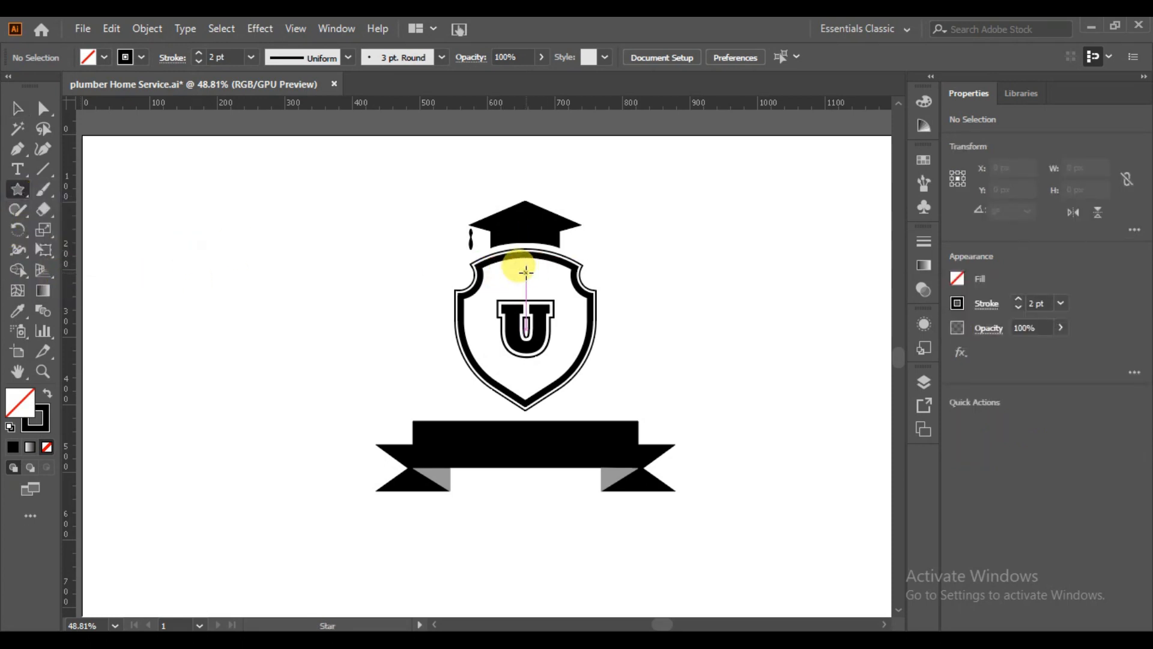
left_click_drag(525, 273, 538, 273)
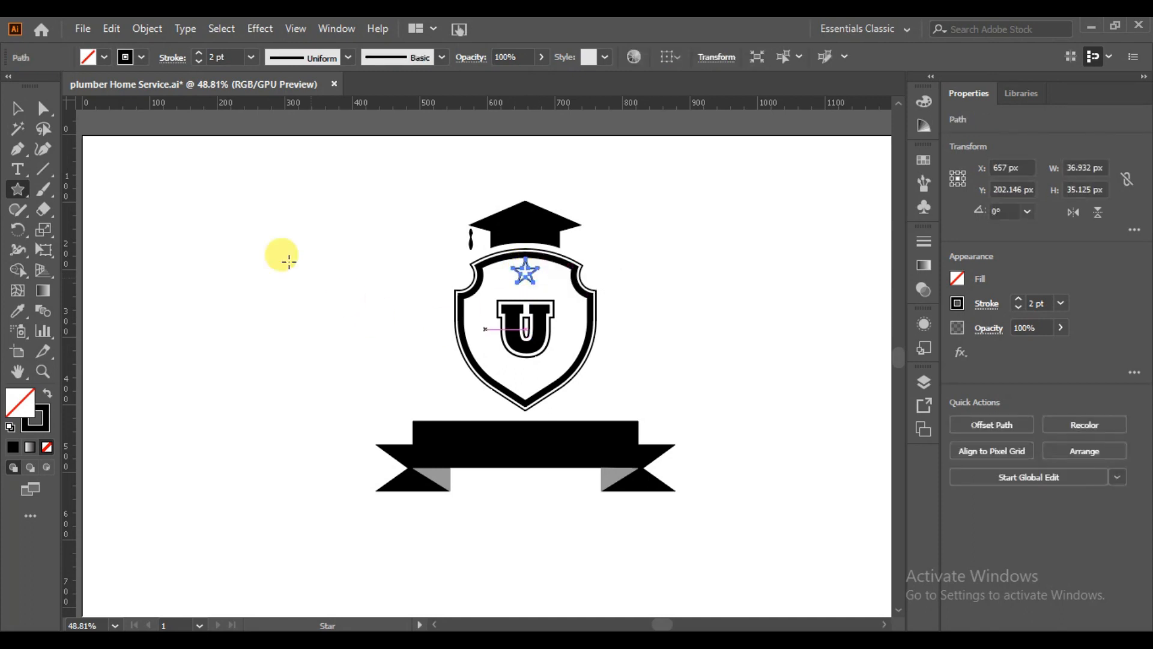
left_click(47, 394)
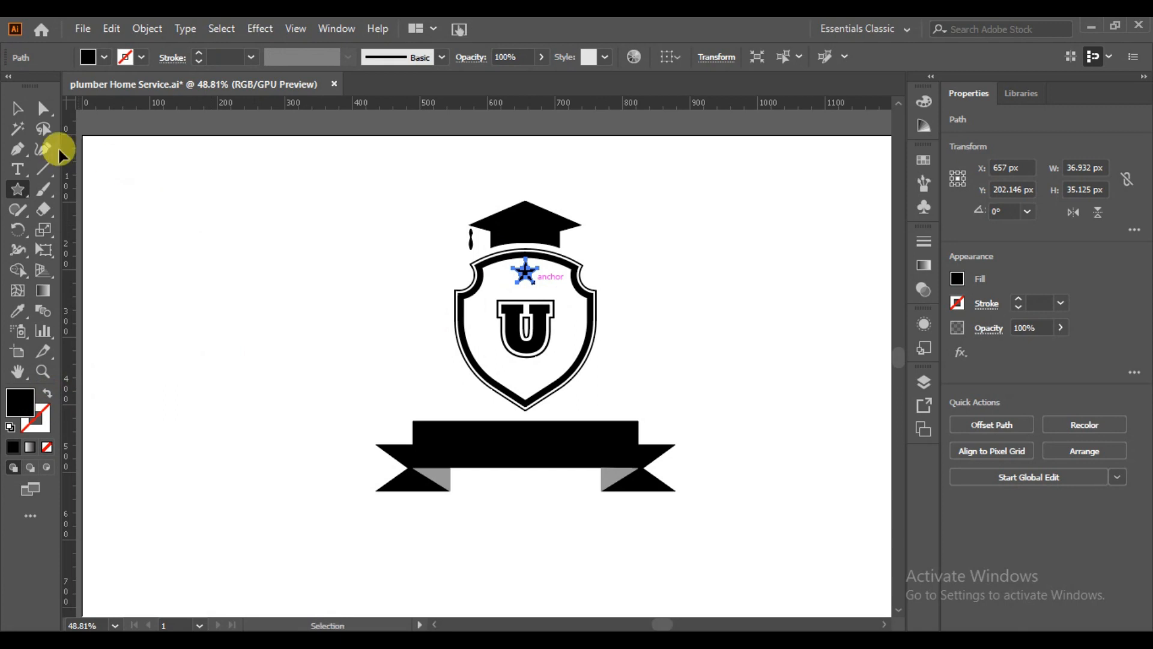
left_click(17, 108)
left_click(224, 322)
Place smaller copies of the star, about 22 px wide, on either side of the central star.
left_click_drag(524, 273, 557, 290)
mouse_move(556, 291)
left_mouse_down()
mouse_move(501, 291)
mouse_move(565, 297)
mouse_move(555, 285)
left_mouse_up()
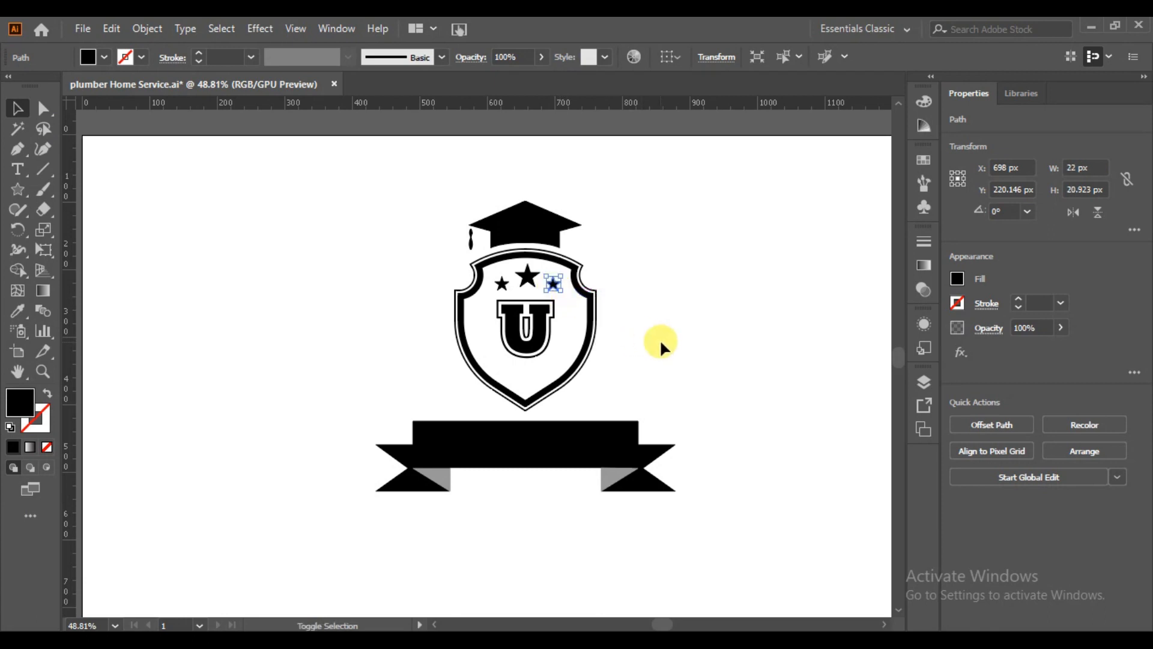
left_click(660, 339)
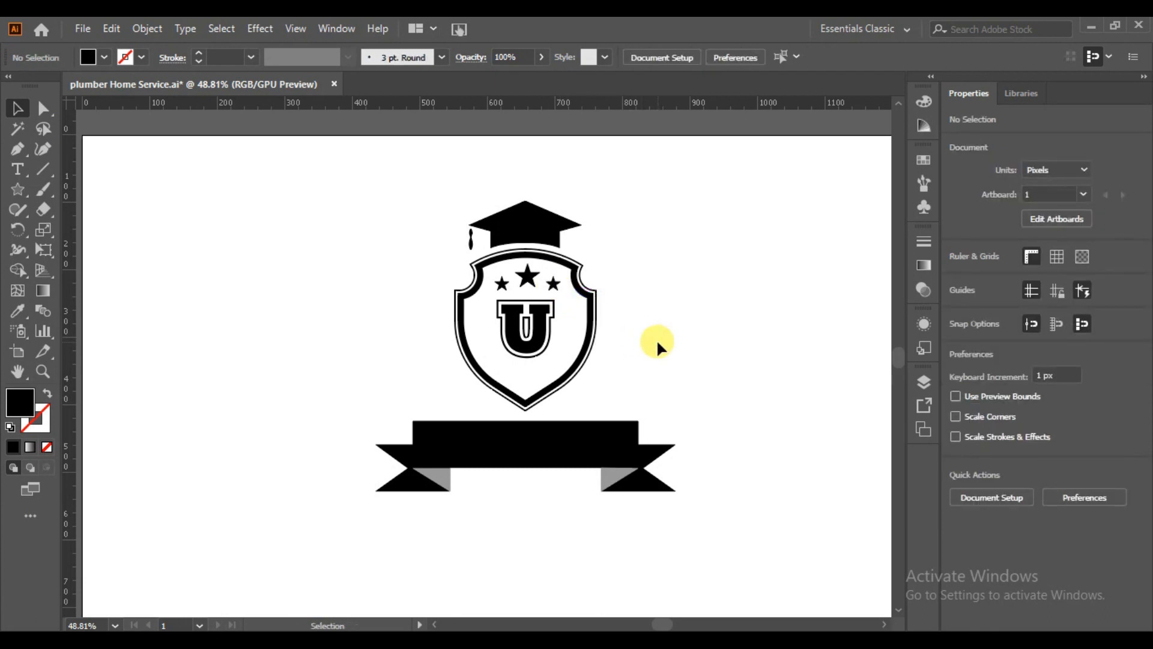
Draw an unfilled circle about 402 px in diameter with a 1 pt black stroke around the shield, centred on the U.
left_click(18, 191)
left_click_drag(18, 191, 56, 229)
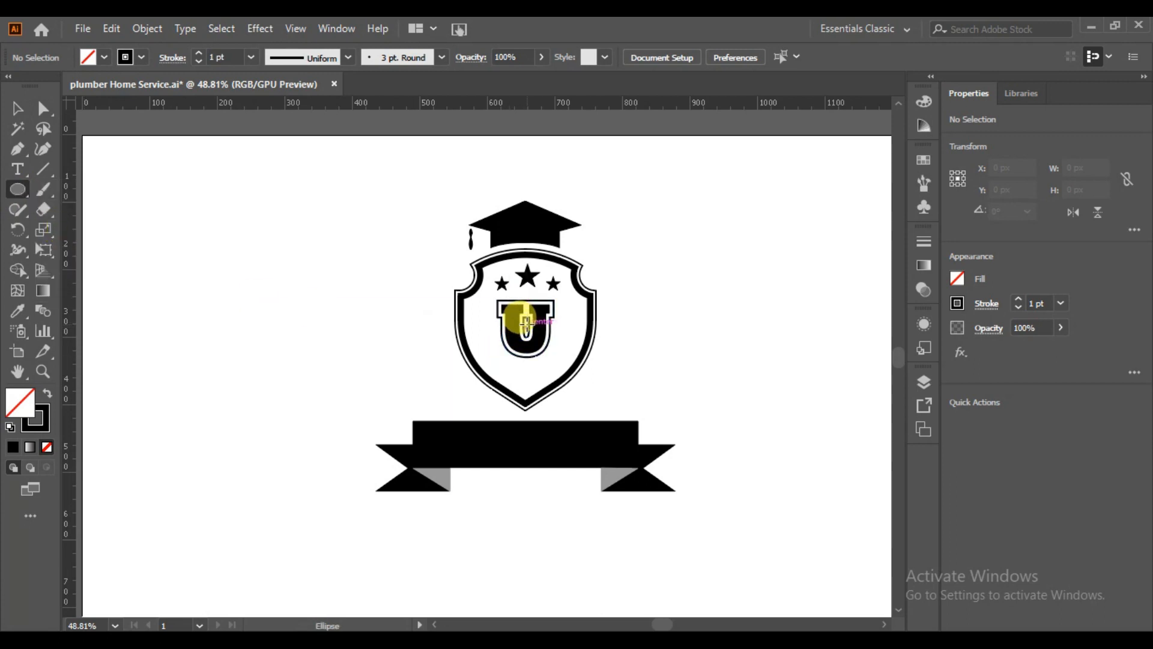
left_click_drag(526, 324, 661, 387)
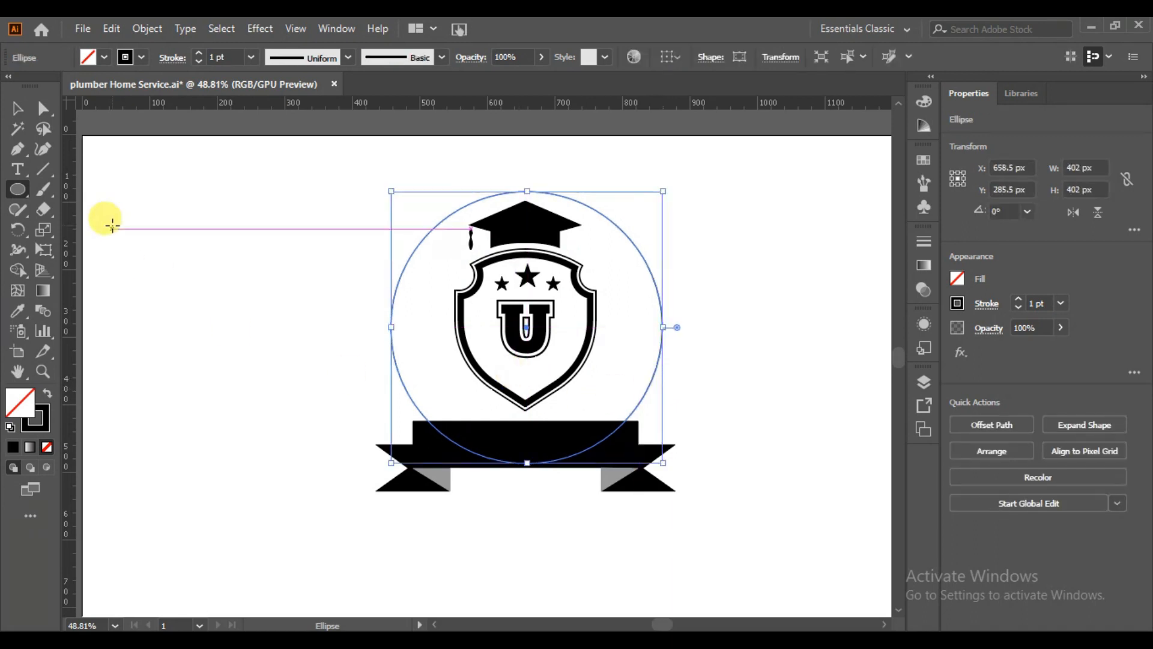
Cut the circle with Scissors at four points: both sides just above the ribbon and both sides near the cap's height.
left_click(44, 210)
left_click(87, 228)
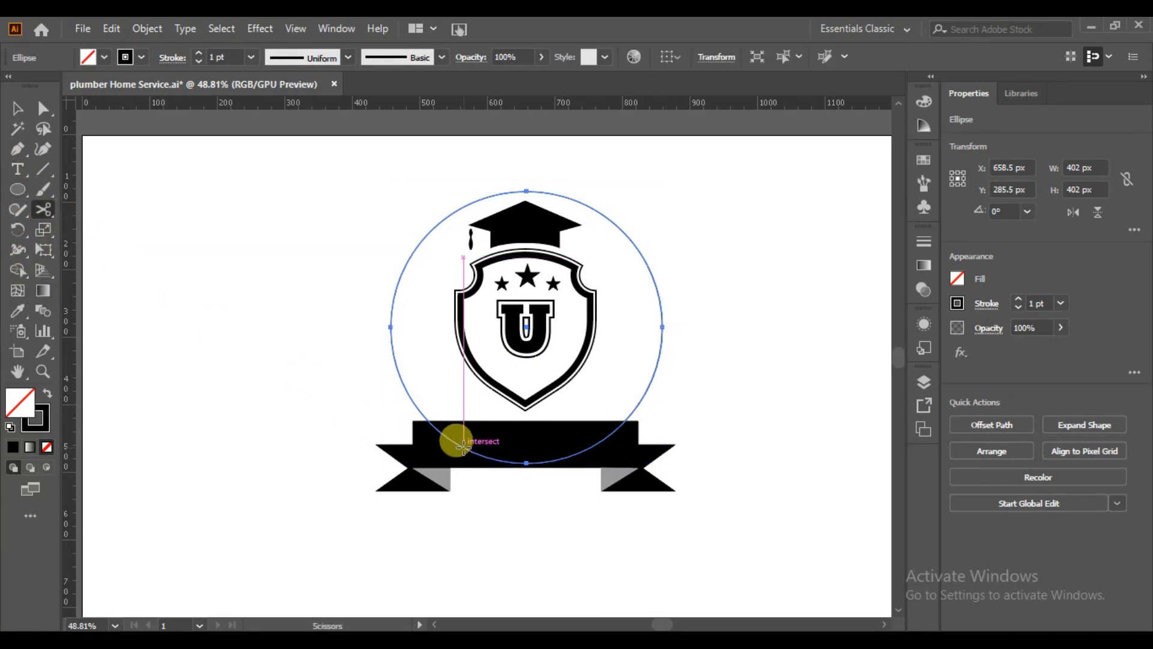
left_click(416, 409)
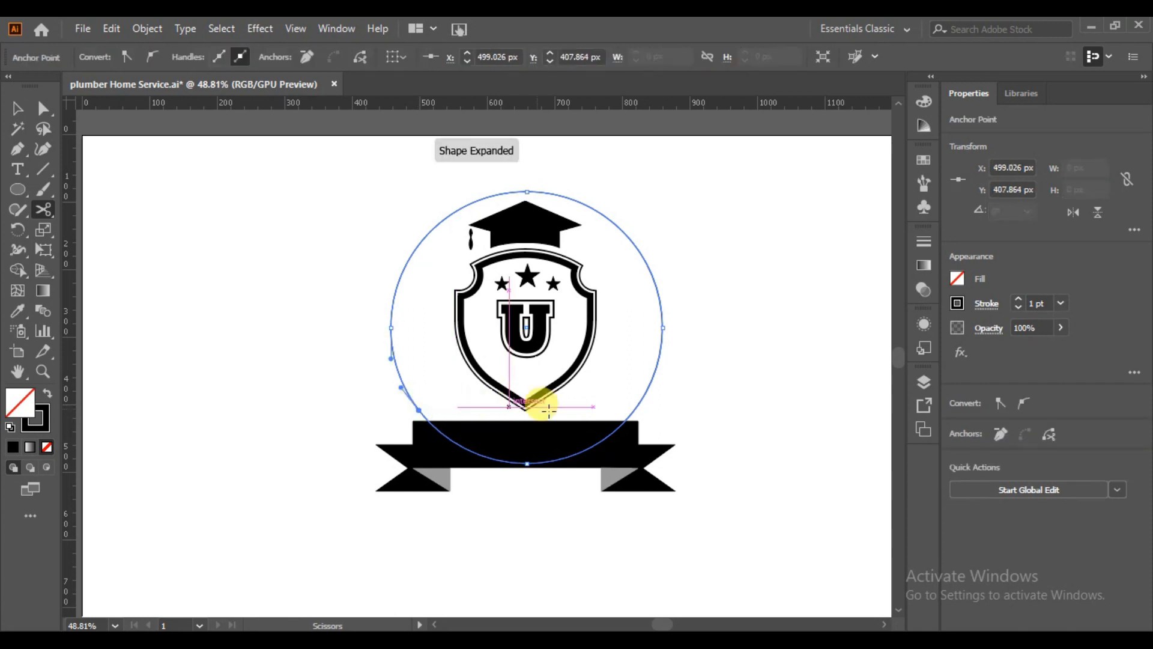
left_click(636, 406)
left_click(606, 217)
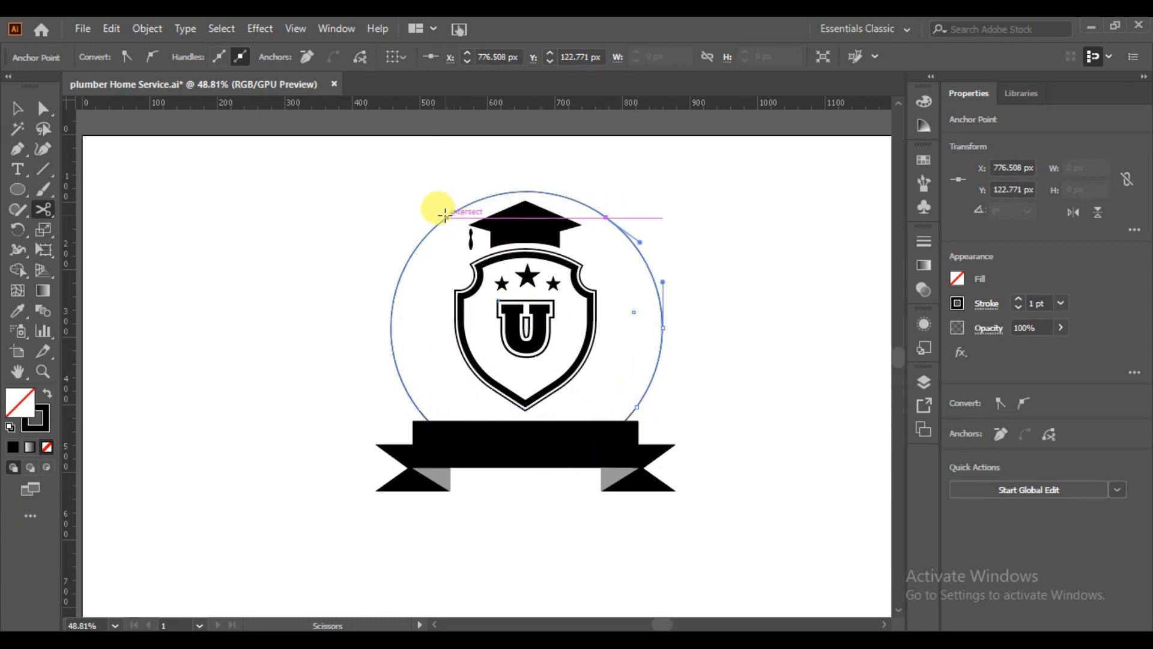
left_click(445, 215)
Delete the circle's upper and lower arcs, keeping only the two side arcs.
left_click(17, 108)
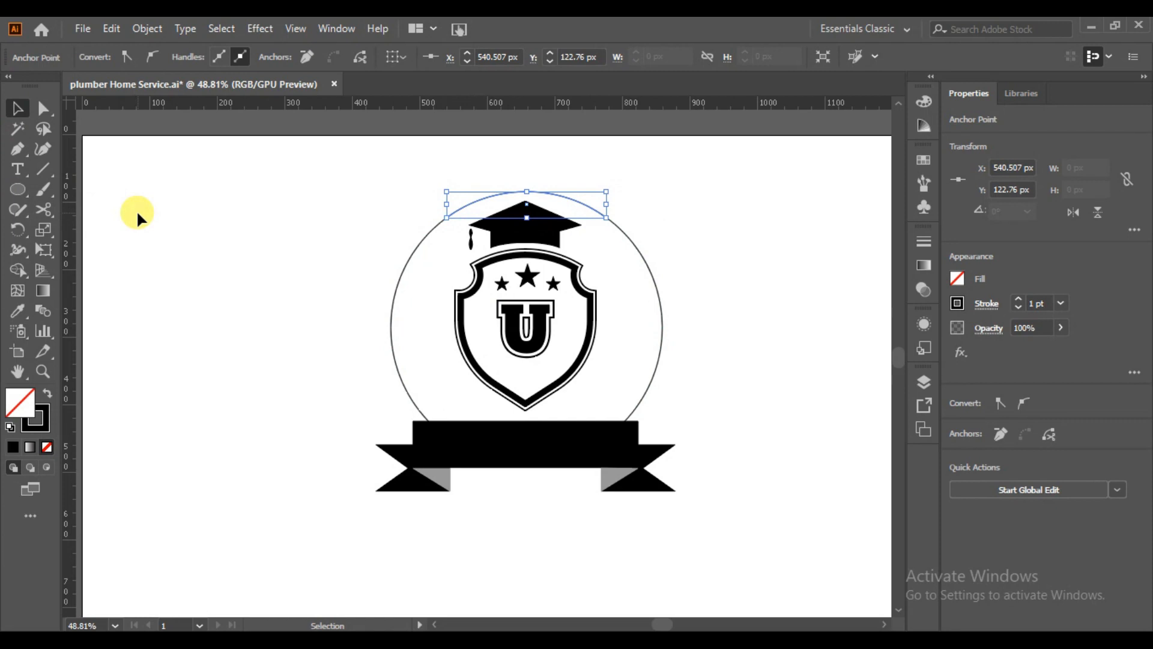
key("Delete")
left_click(514, 465)
key("Delete")
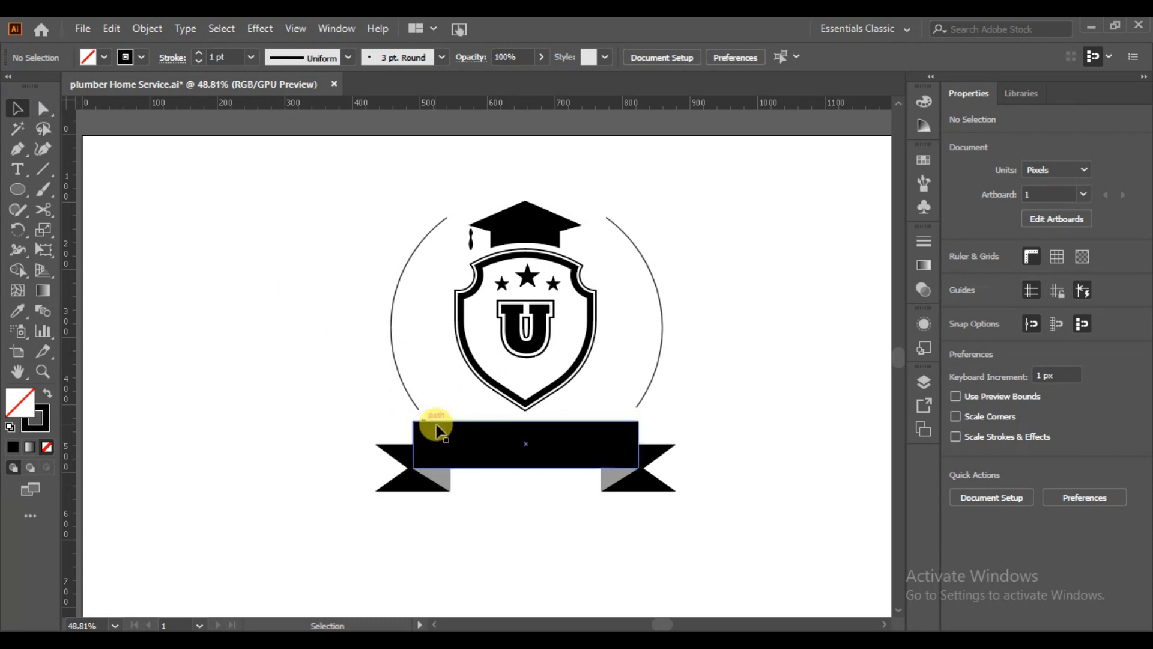
Tilt the side arcs' upper ends outwards, rotating the left arc about 10° counterclockwise and the right arc about 9° clockwise.
left_click(392, 340)
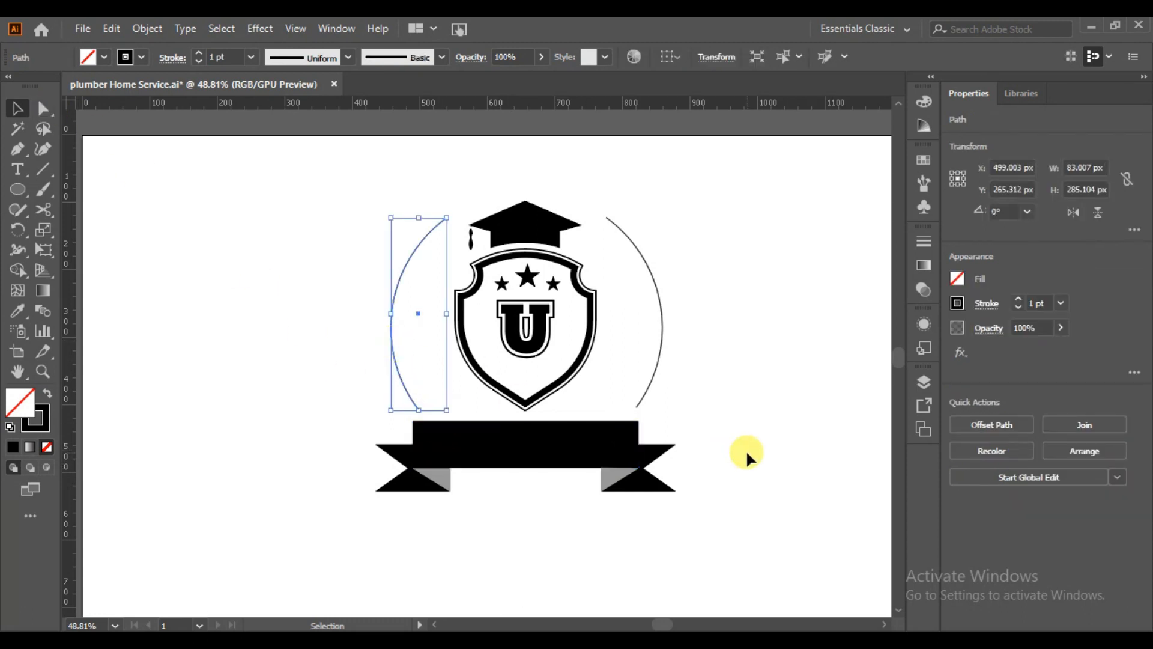
left_click_drag(385, 218, 375, 213)
left_click(608, 218)
left_click_drag(674, 216, 685, 215)
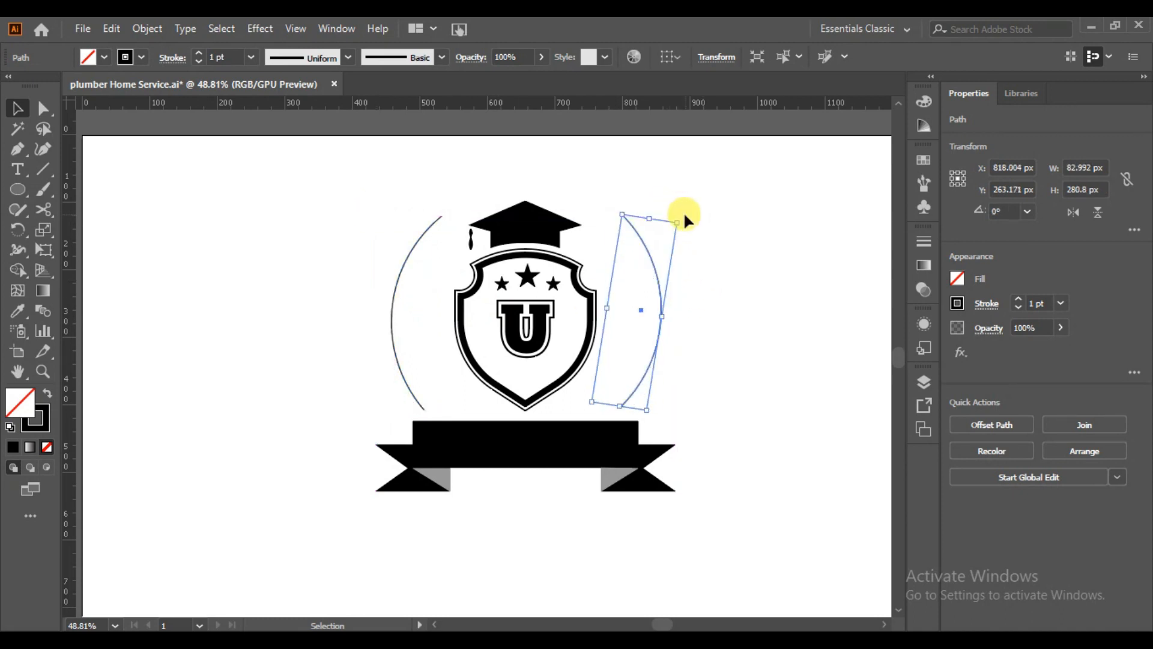
left_click(427, 228)
left_click_drag(381, 219, 382, 252)
left_click(771, 385)
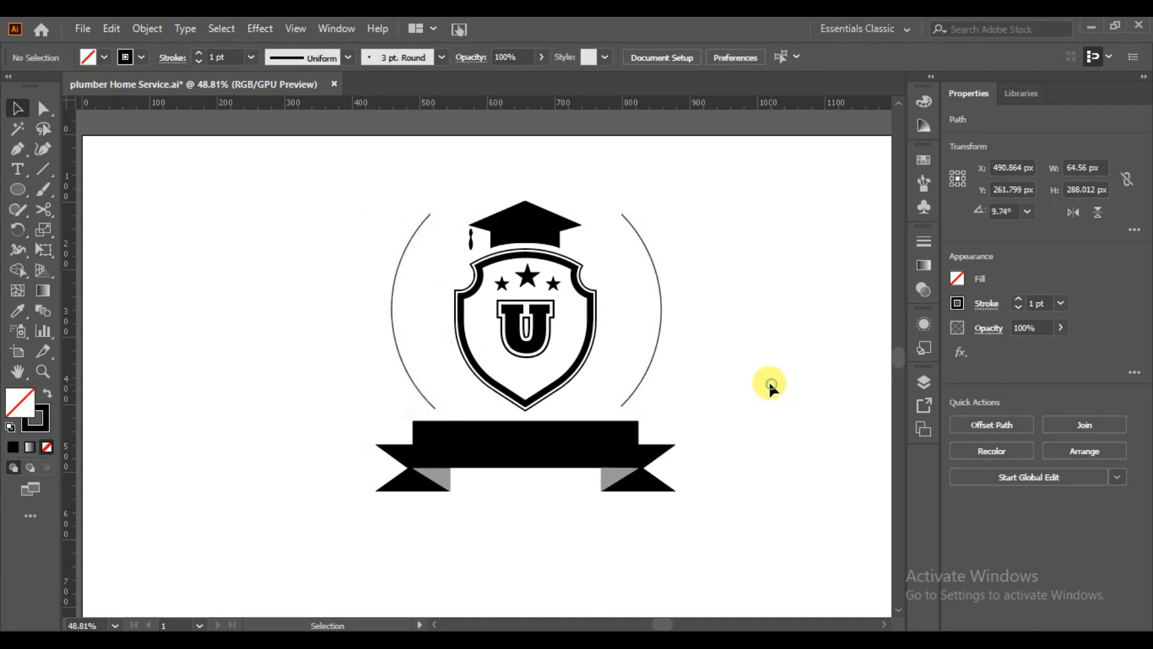
Apply the black laurel-leaf brush to both side arcs.
left_click(653, 348)
left_click(926, 192)
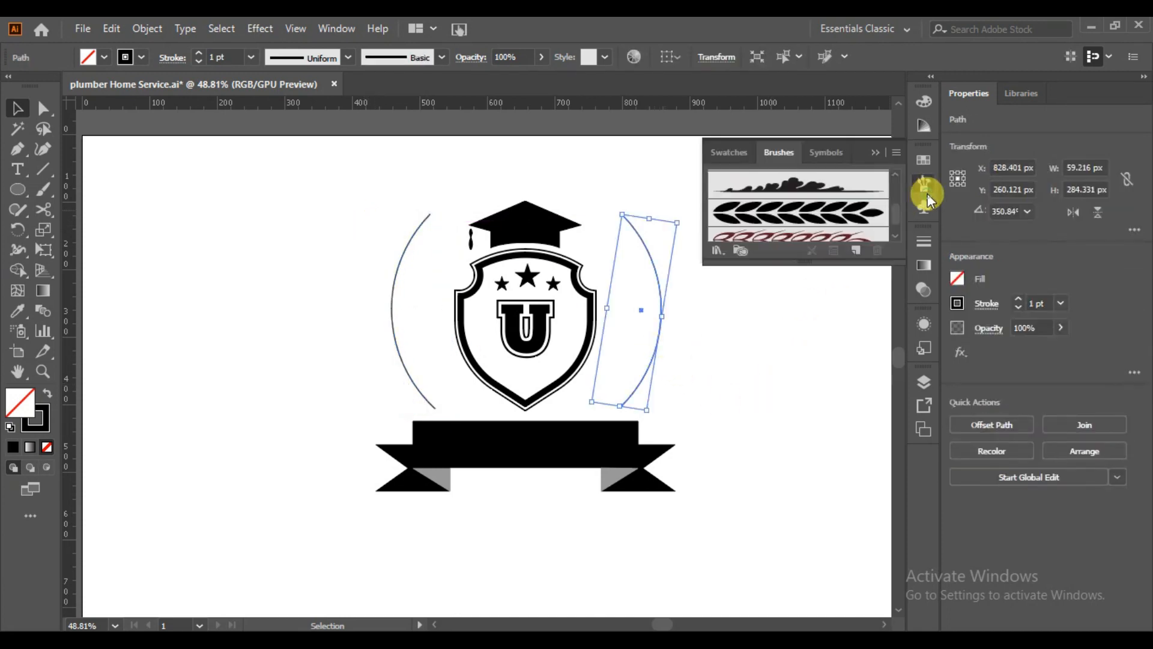
left_click(855, 216)
left_click(393, 311)
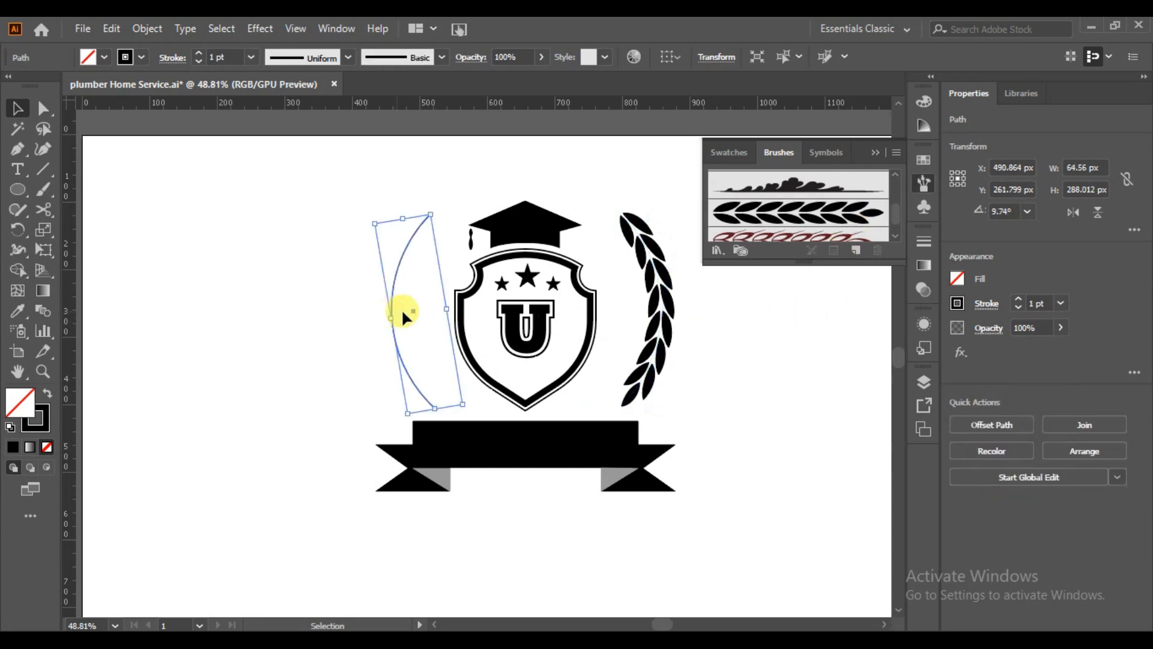
left_click(847, 214)
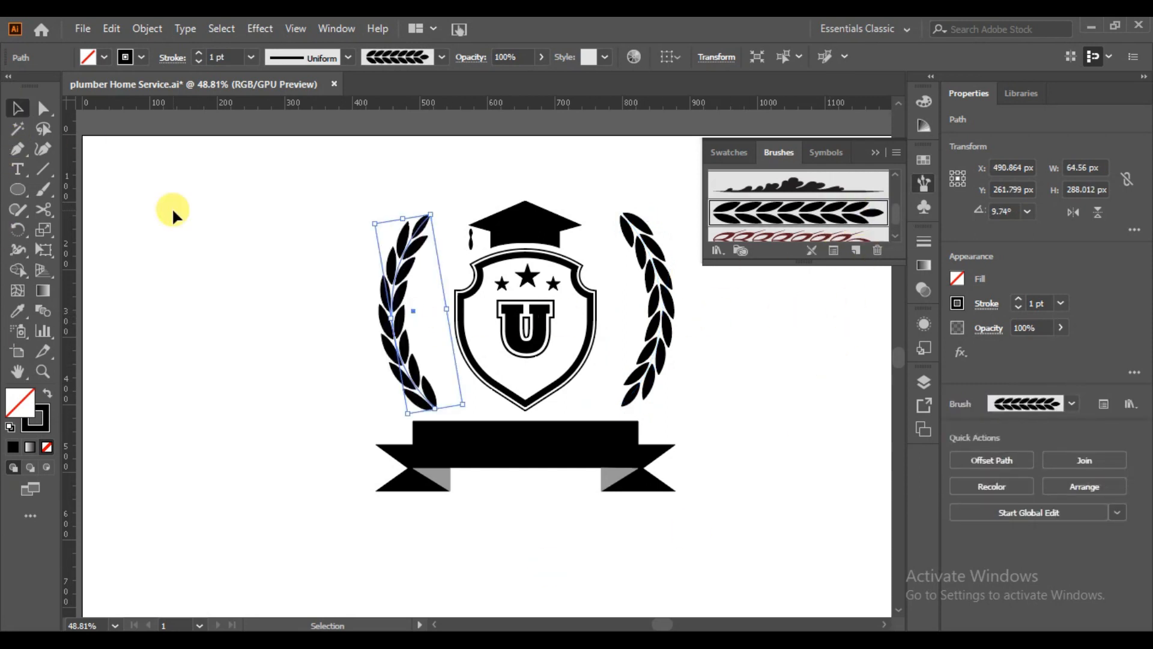
left_click(200, 227)
Reverse the right laurel's path direction by picking its upper endpoint with the Pen tool, and undo the extra segment.
left_click(646, 278)
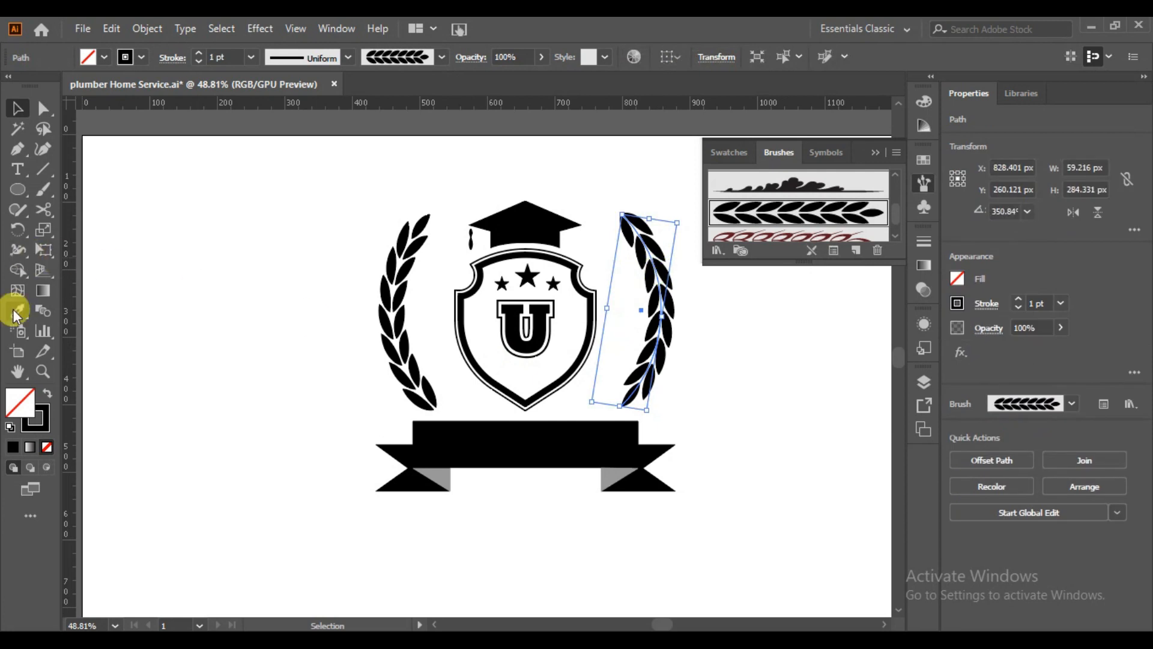
left_click_drag(30, 161, 54, 149)
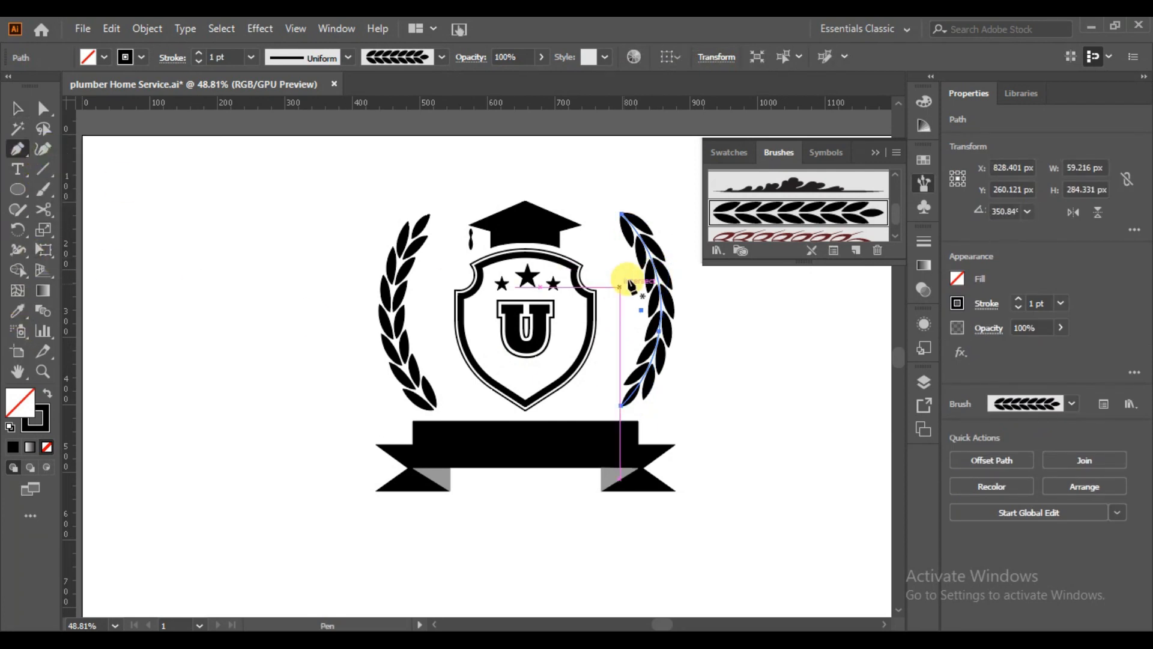
left_click(623, 215)
left_click(646, 199)
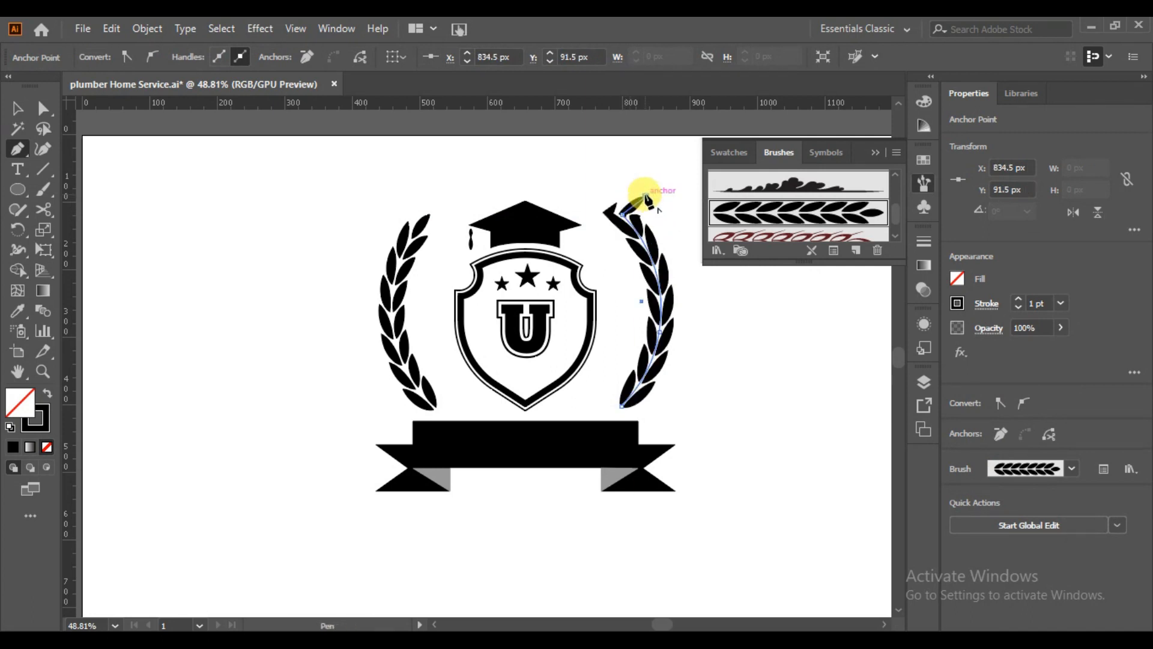
key("ctrl+z")
left_click(16, 110)
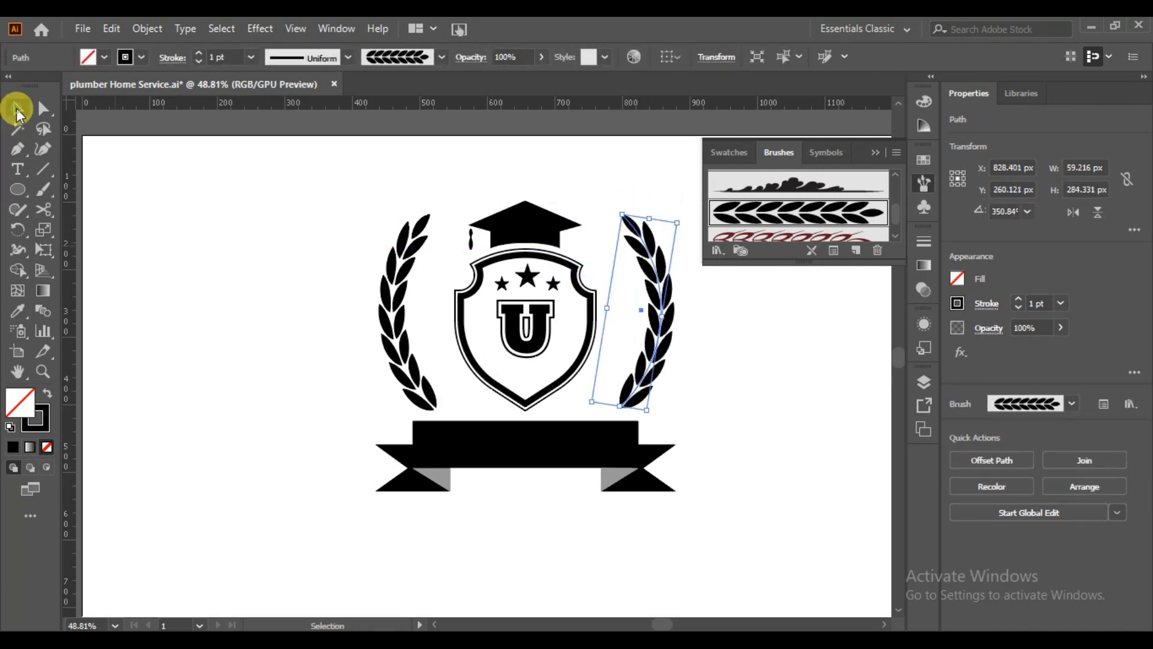
Warp the ribbon banner below the shield into a gentle horizontal arc that curves upwards.
left_click(201, 310)
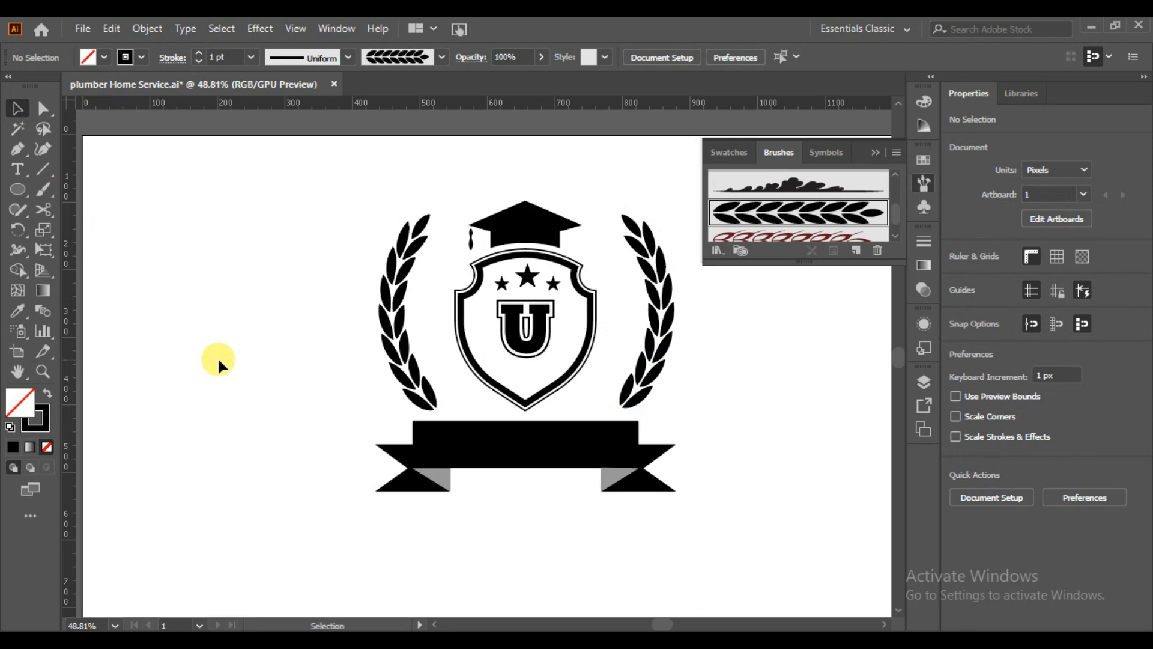
left_click(548, 457)
left_click(146, 29)
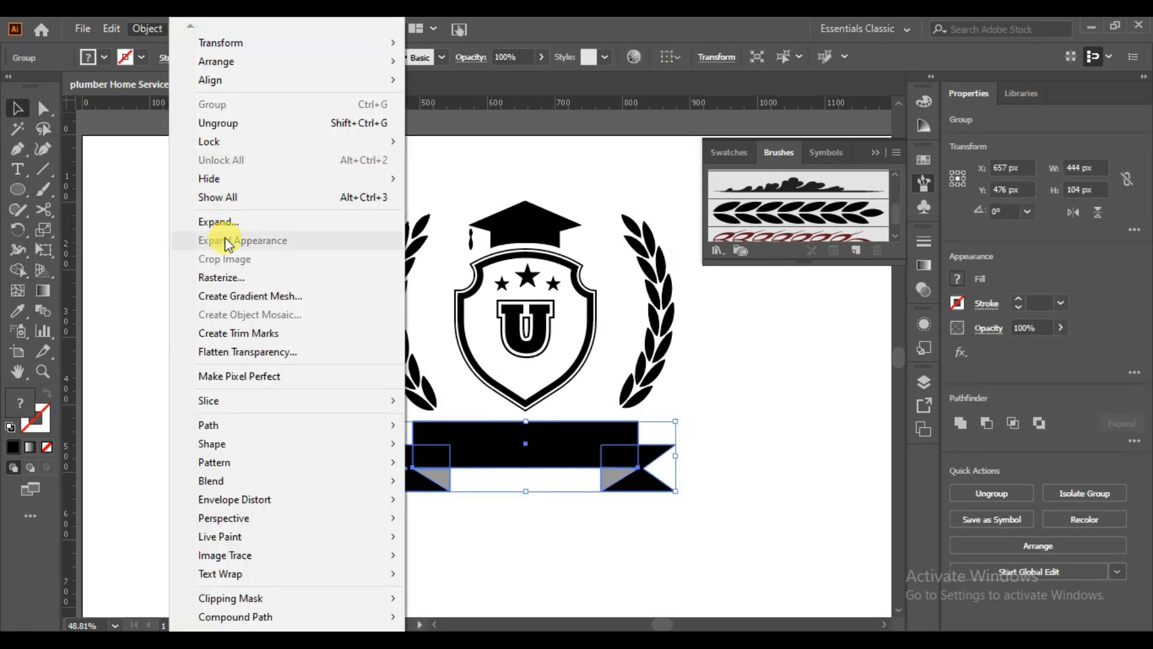
left_click(471, 500)
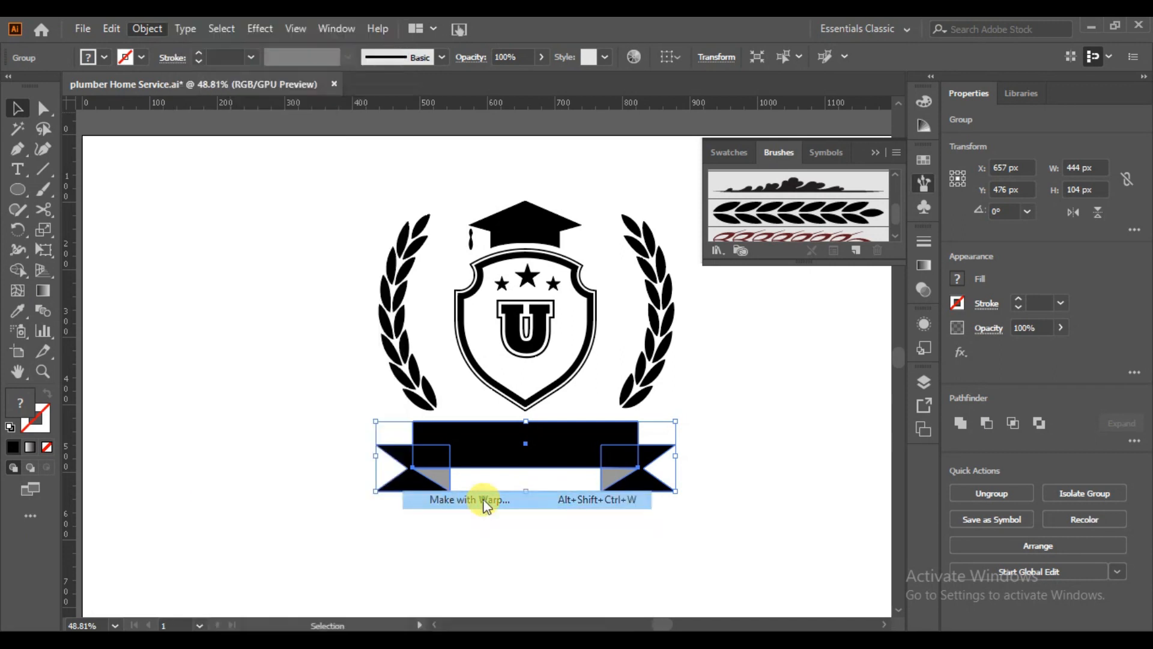
left_click_drag(556, 212, 240, 131)
left_click(123, 335)
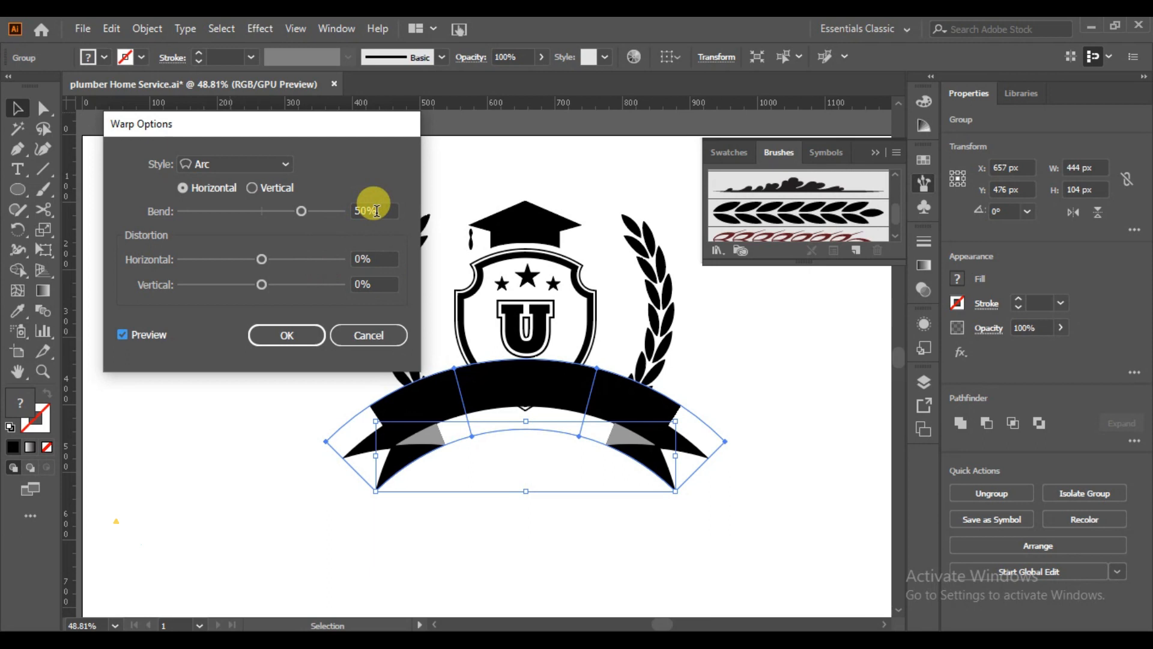
scroll(377, 210, "up", 4)
scroll(378, 211, "down", 20)
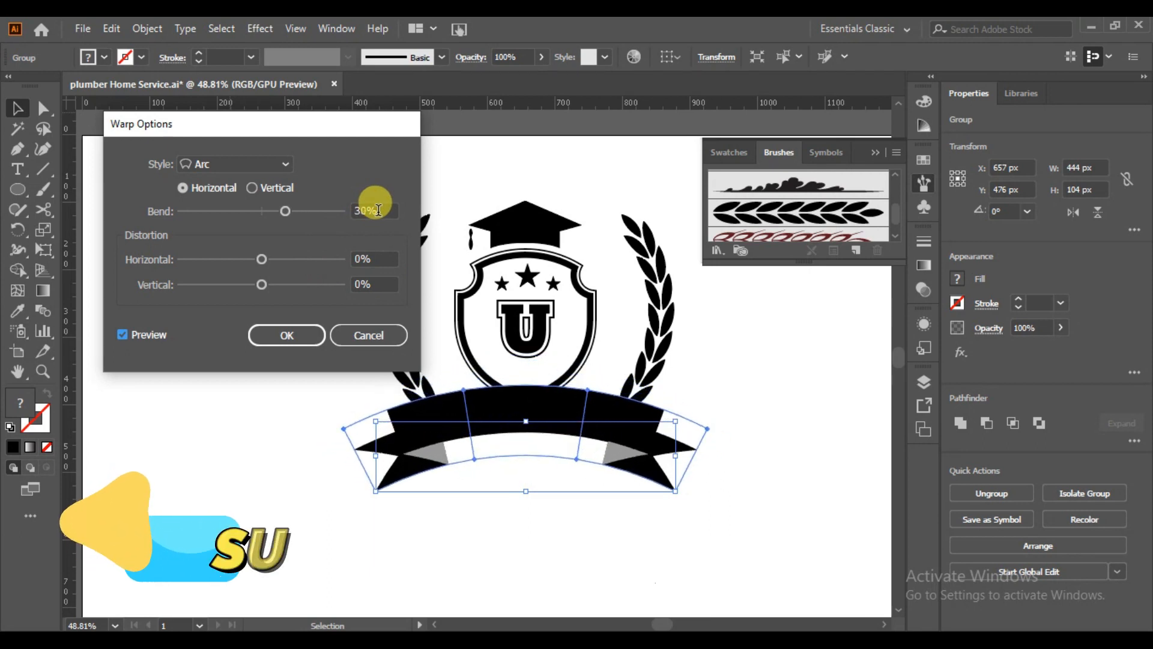
scroll(378, 211, "down", 17)
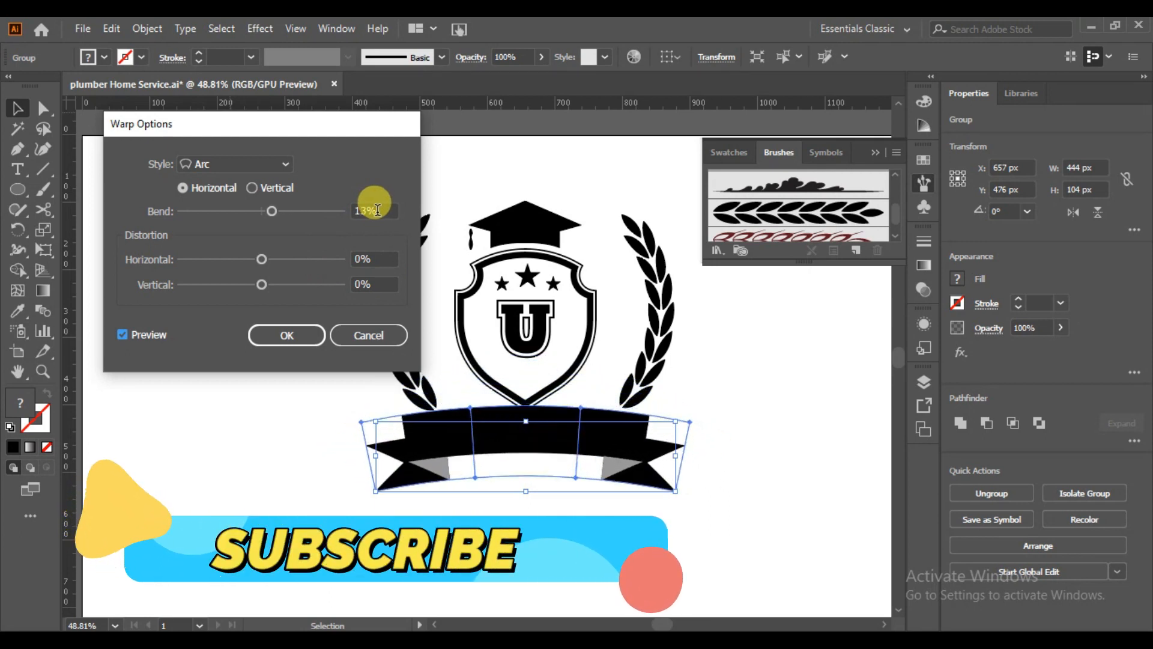
scroll(377, 209, "down", 2)
scroll(376, 210, "up", 7)
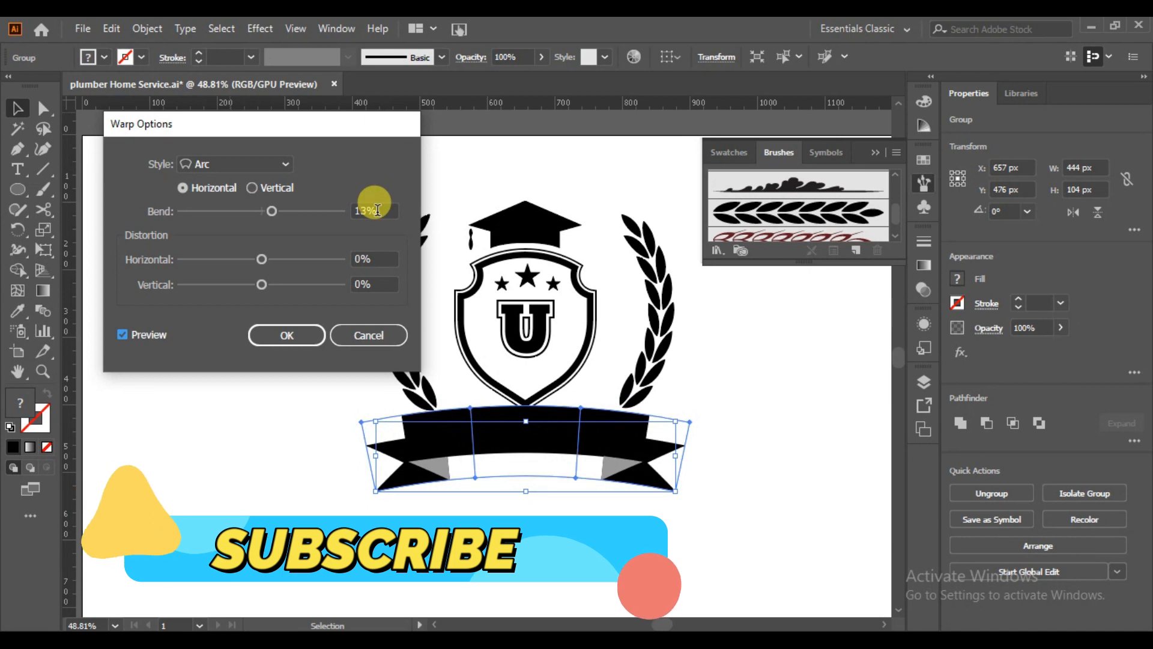
left_click(286, 334)
left_click(486, 488)
Shift the curved ribbon slightly so it sits just beneath the shield's tip.
left_click(539, 425)
mouse_move(539, 426)
left_mouse_down()
mouse_move(541, 443)
mouse_move(540, 432)
left_mouse_up()
left_click(532, 509)
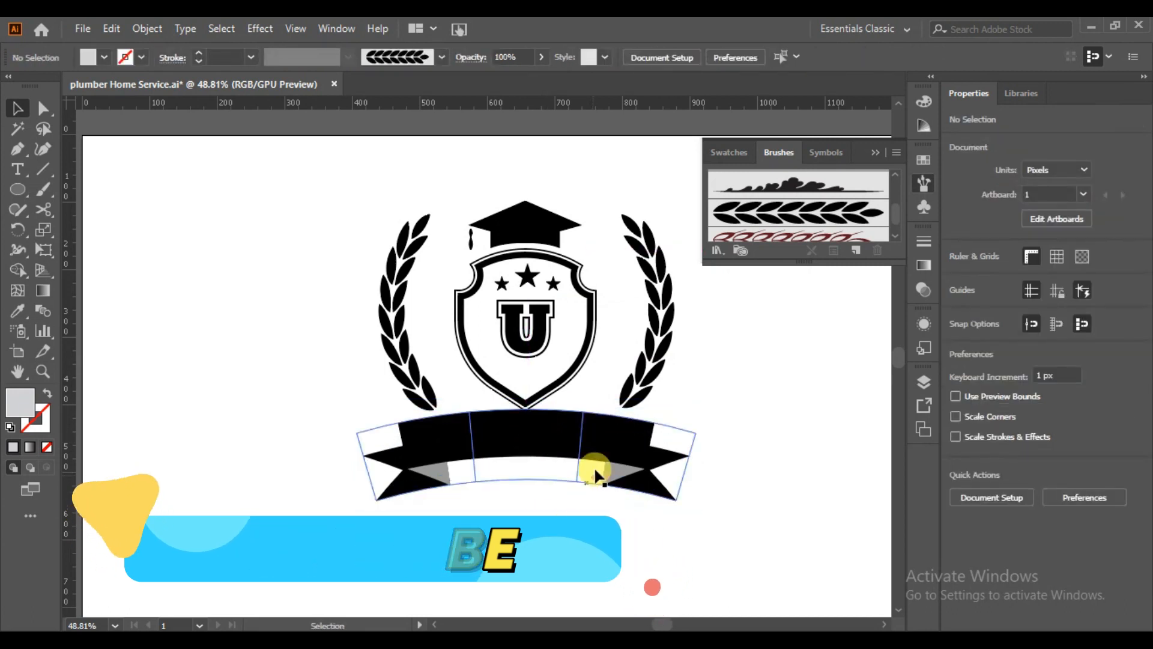
Lower the right laurel branch by about 4 px.
left_click(626, 394)
key("Down")
key("Down")
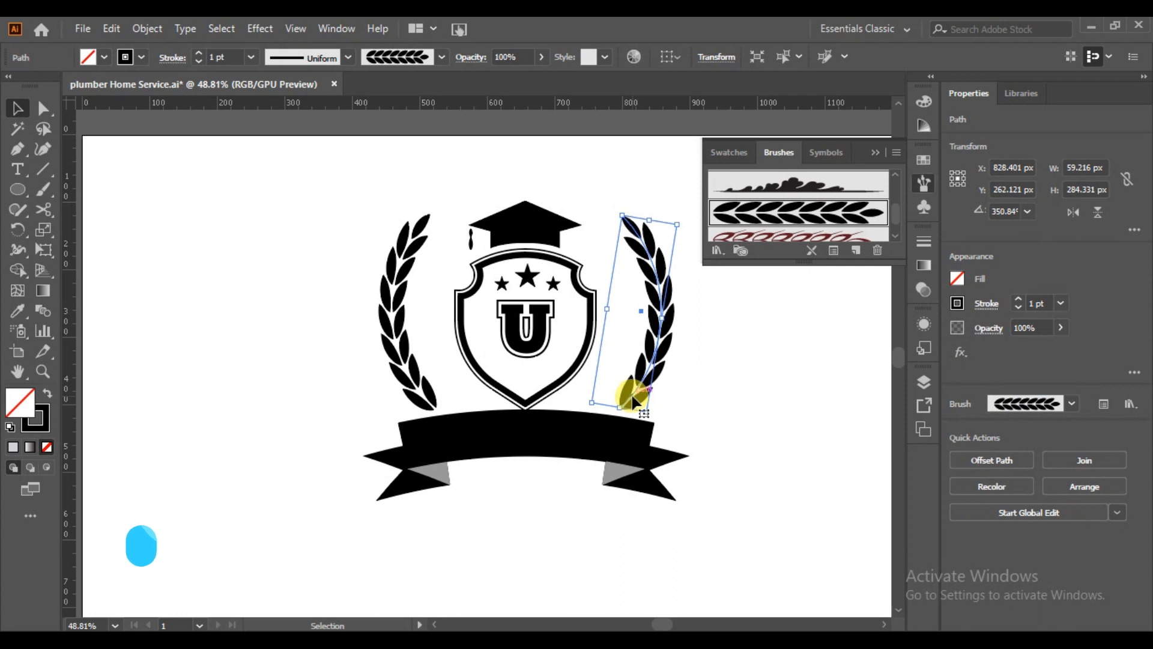
key("Down")
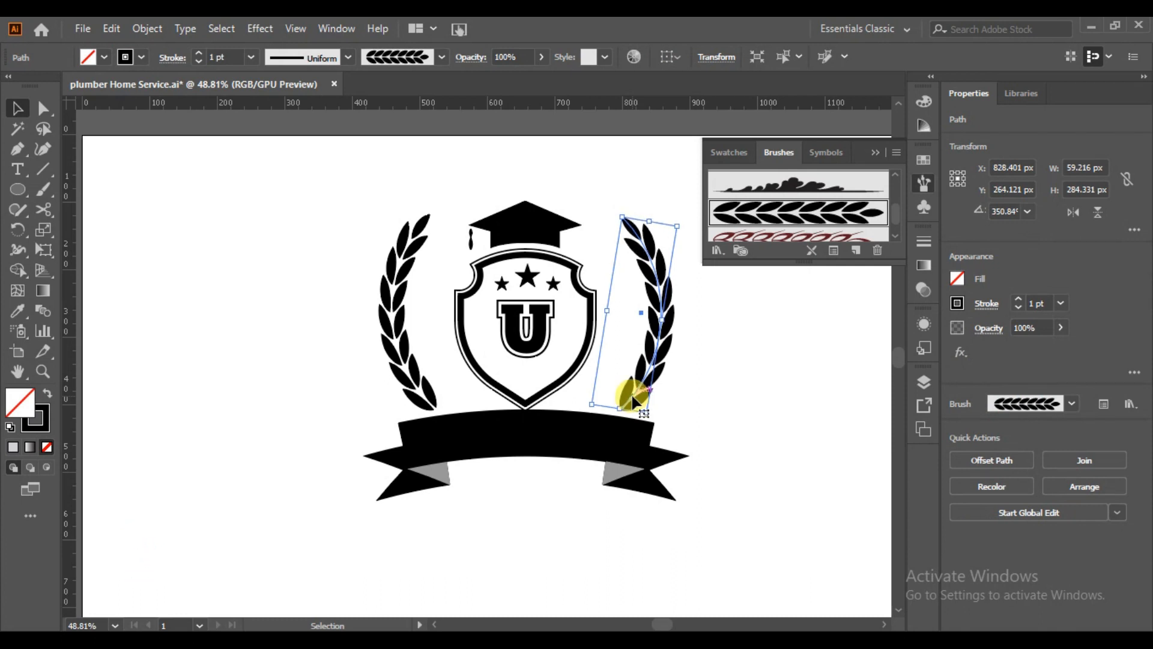
left_click(727, 388)
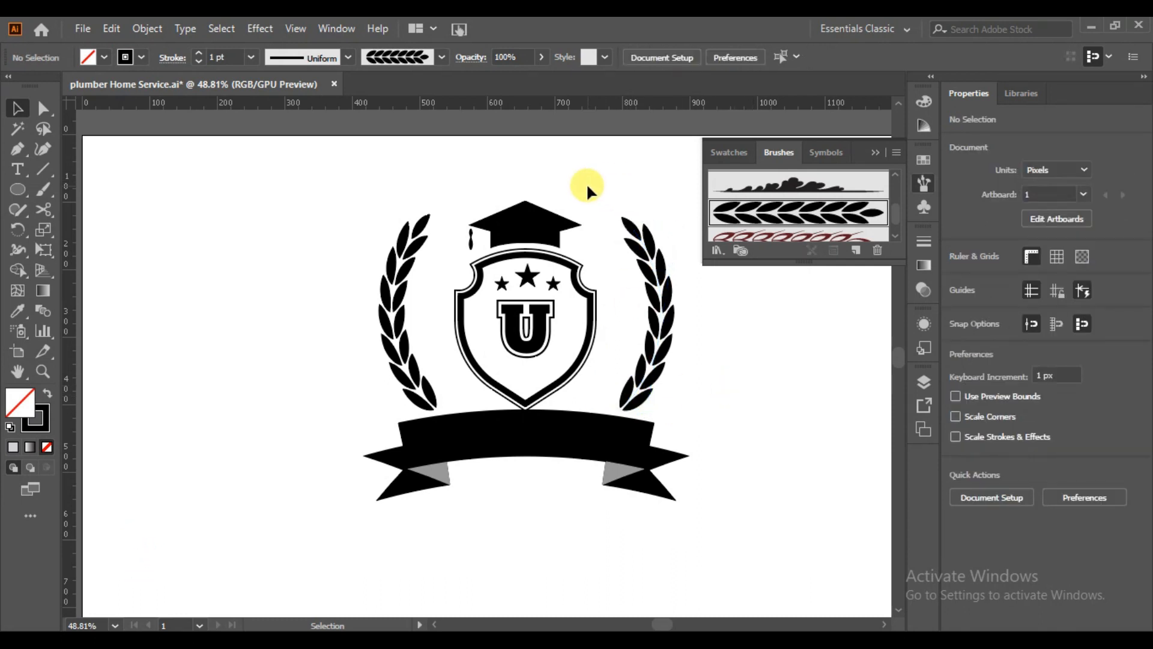
Raise the shield, its contents and the graduation cap by 8 px, and enlarge them together to about 224 px wide.
left_click(458, 365)
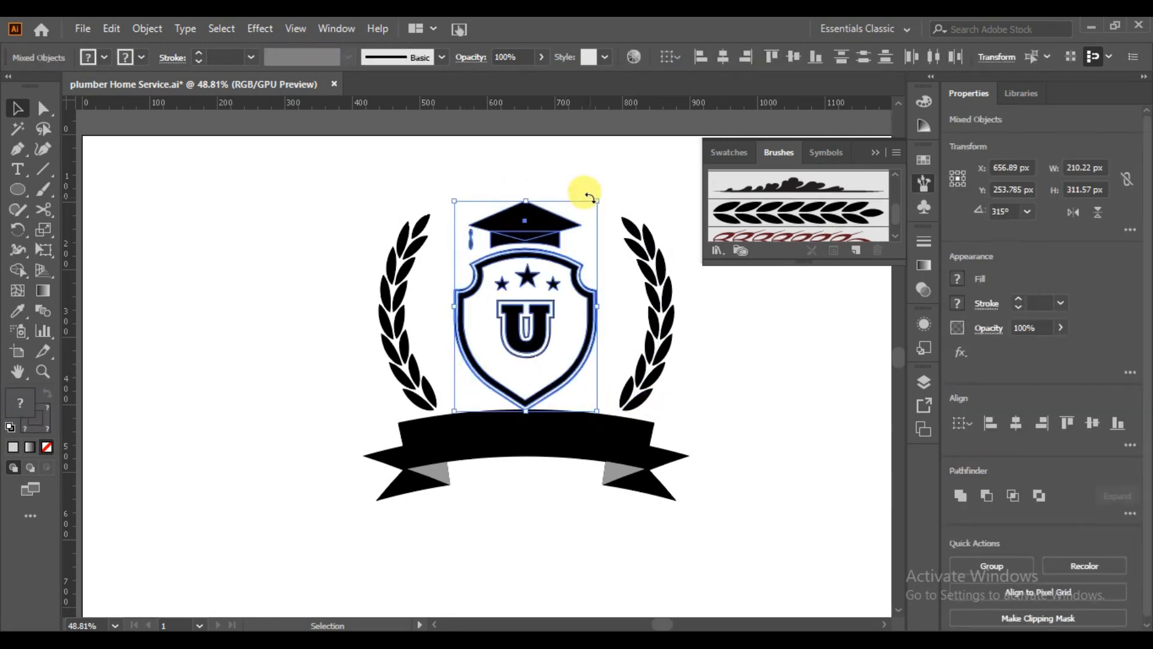
mouse_move(543, 340)
left_mouse_down()
mouse_move(540, 268)
mouse_move(542, 337)
left_mouse_up()
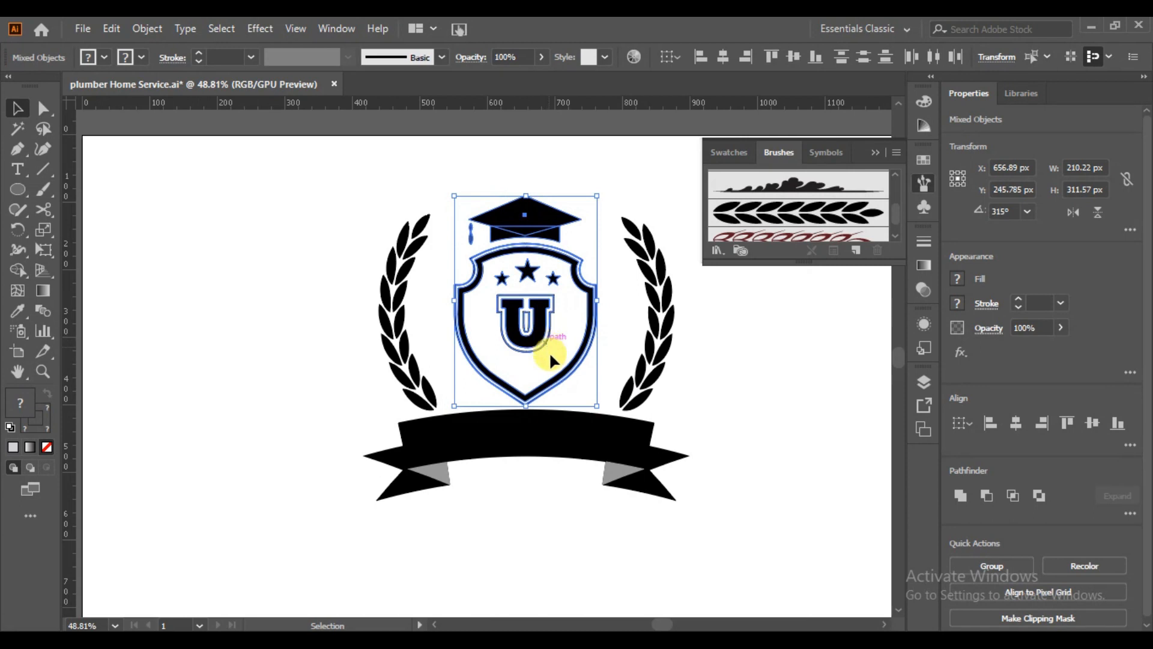
mouse_move(595, 409)
left_mouse_down()
mouse_move(587, 402)
mouse_move(601, 418)
left_mouse_up()
left_click(705, 421)
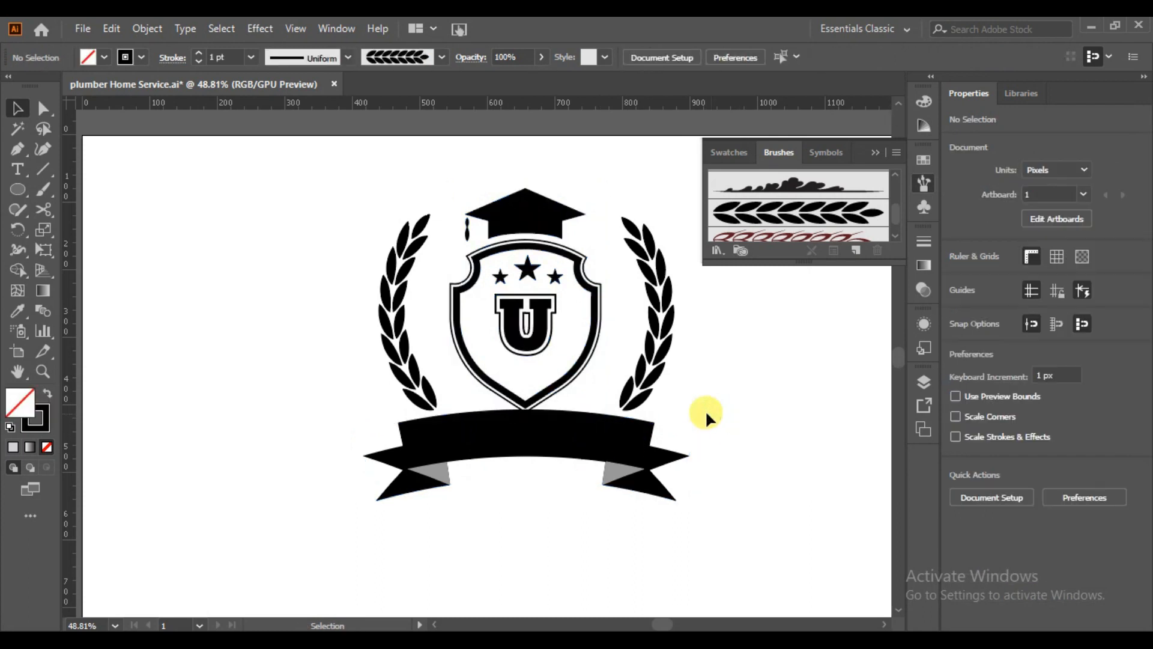
Position the shield, its contents and the cap just above the ribbon between the laurels, at about X 654.9 px and Y 237.8 px.
left_click(519, 322)
left_click_drag(528, 345, 528, 335)
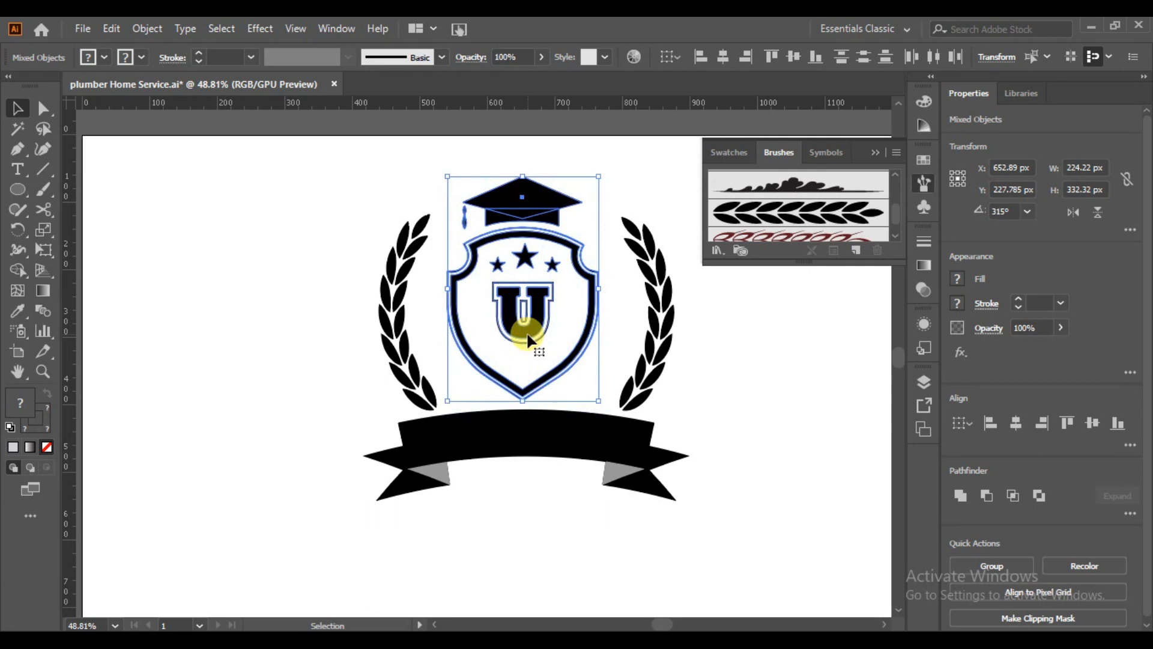
key("Down")
key("Down")
key("Down")
key("Down")
key("Down")
key("Down")
key("Down")
key("Down")
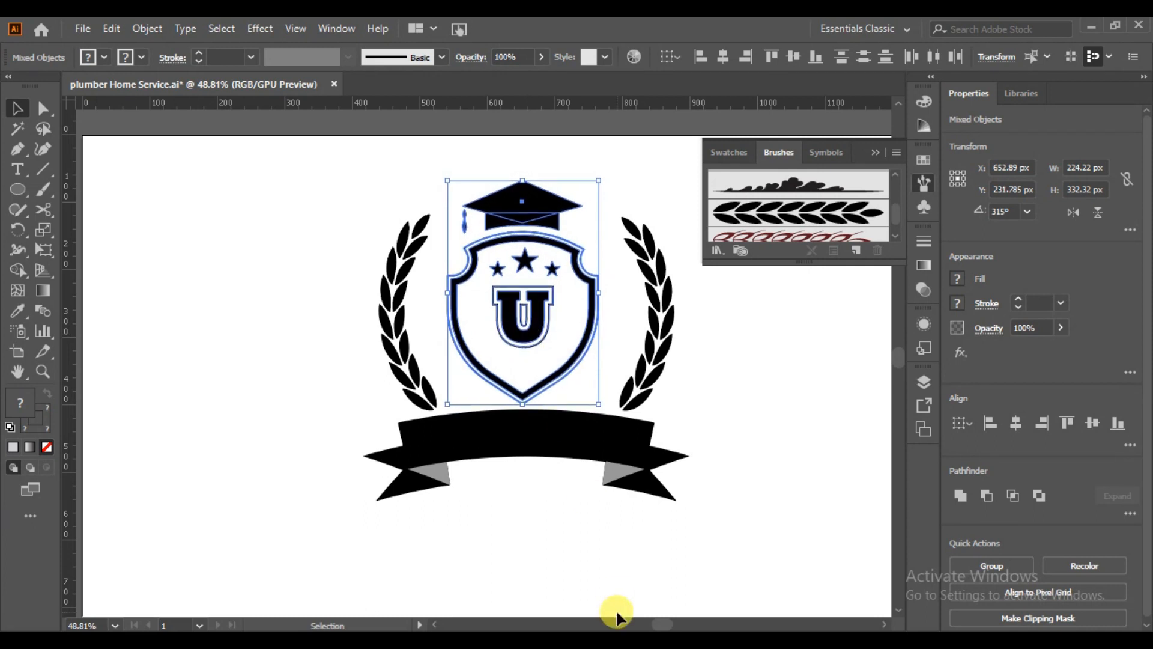
key("Right")
key("Right")
key("Down")
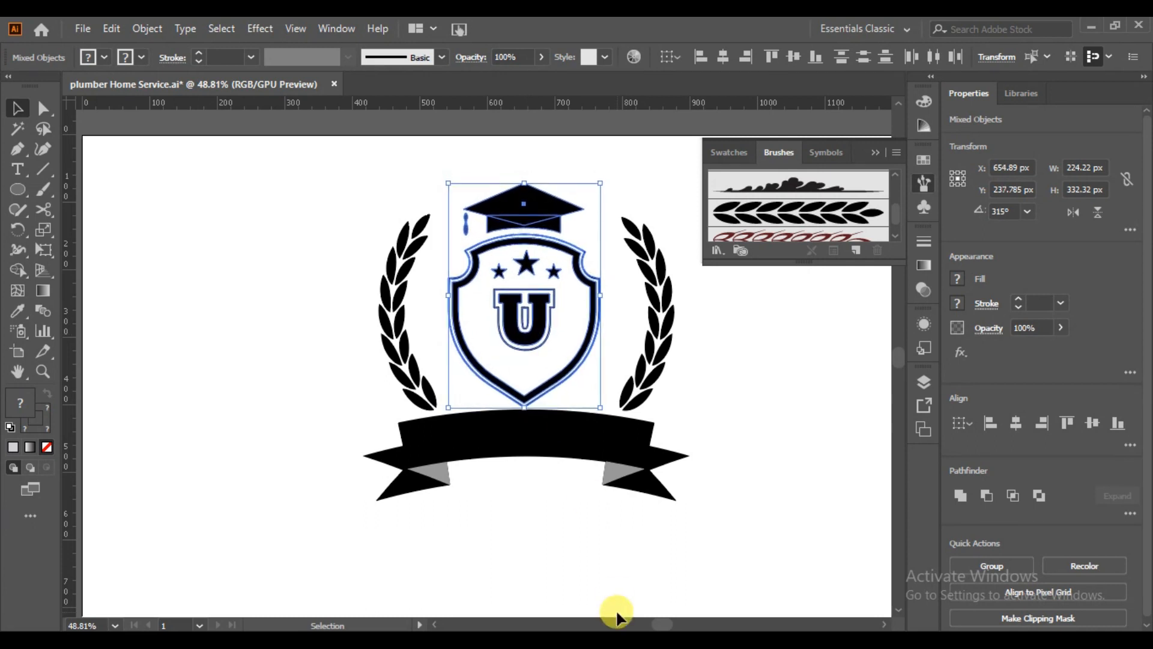
left_click(735, 423)
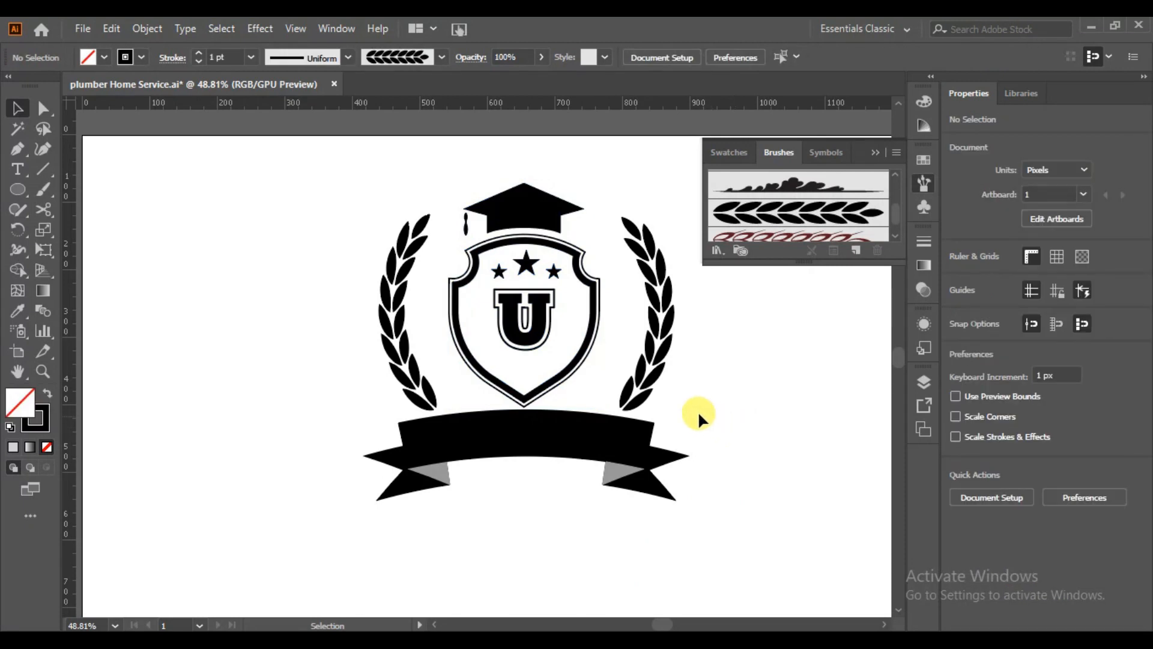
left_click(392, 289)
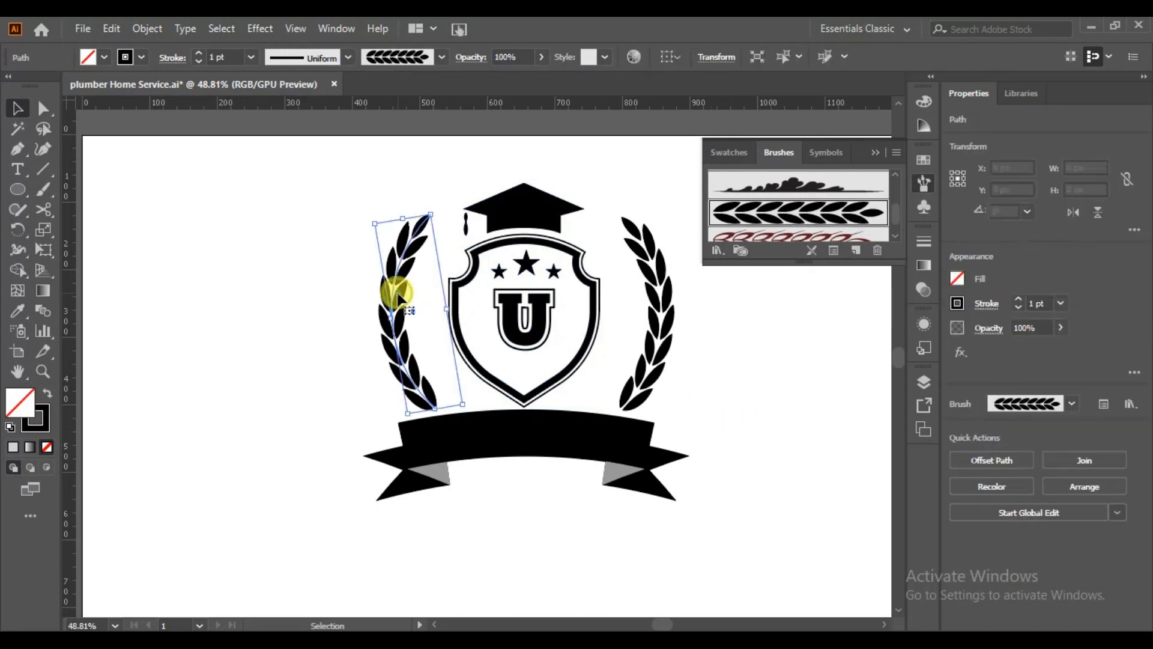
left_click(1018, 301)
left_click(1018, 306)
left_click(830, 399)
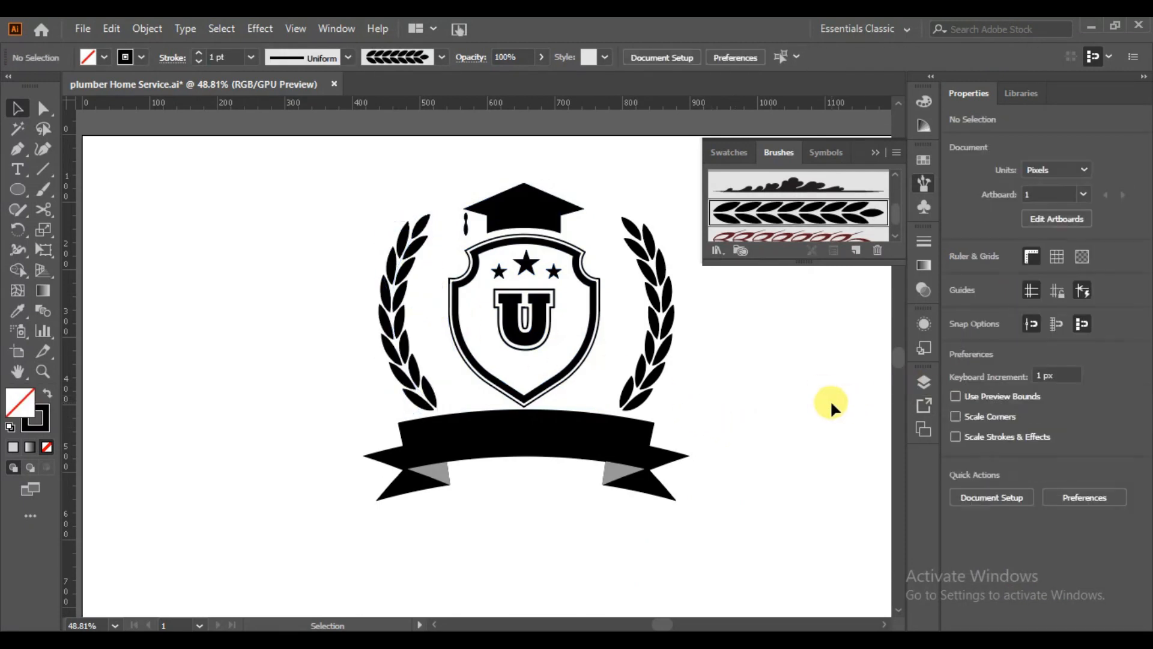
left_click_drag(683, 222, 312, 483)
left_click(594, 565)
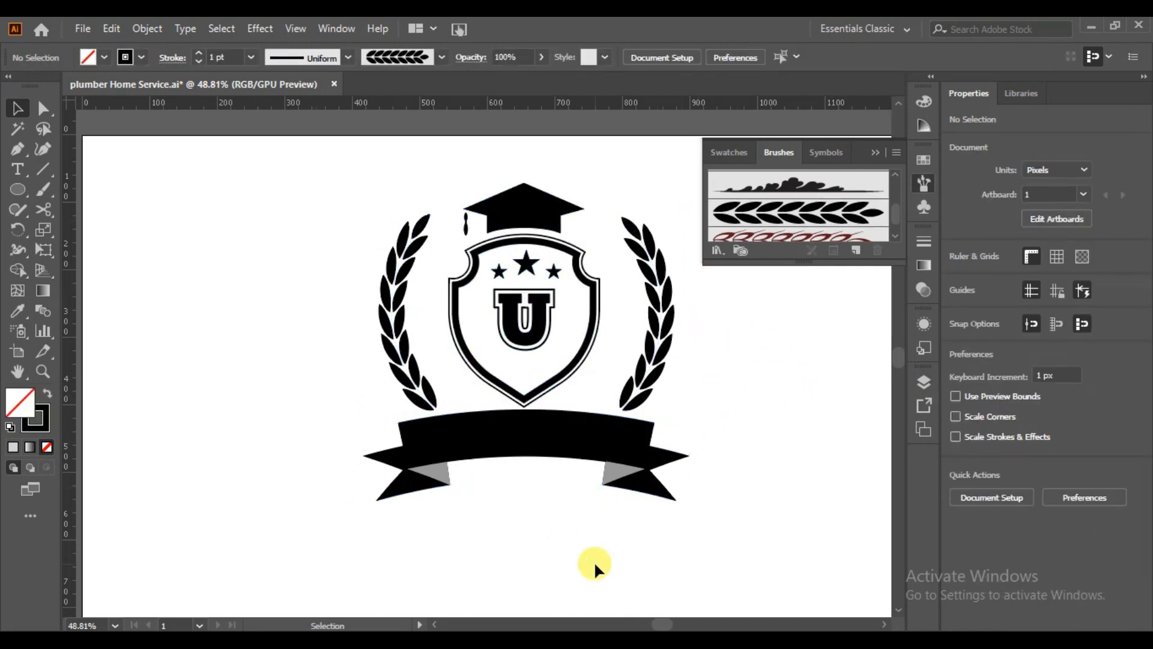
Move the whole logo together slightly left and up on the artboard.
left_click_drag(660, 193, 361, 478)
left_click_drag(527, 445, 495, 479)
left_click(742, 481)
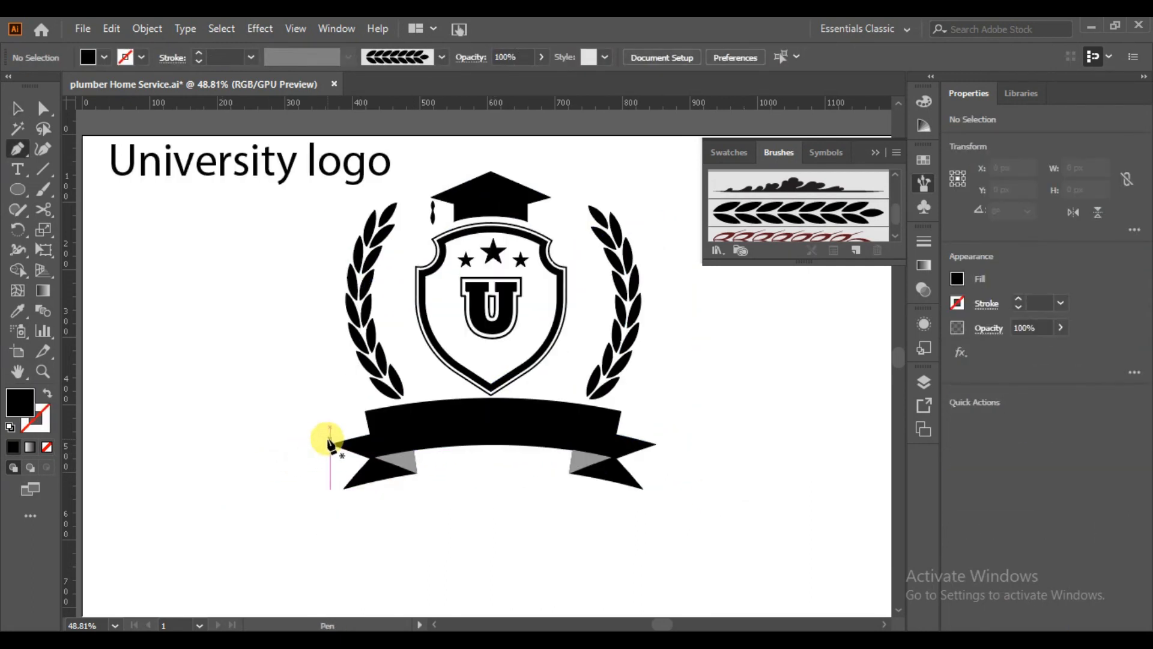
Draw a horizontal line 508 px wide across the ribbon with the Pen tool, undo the extra segment, and swap the fill to a 1 pt black stroke.
left_click(319, 445)
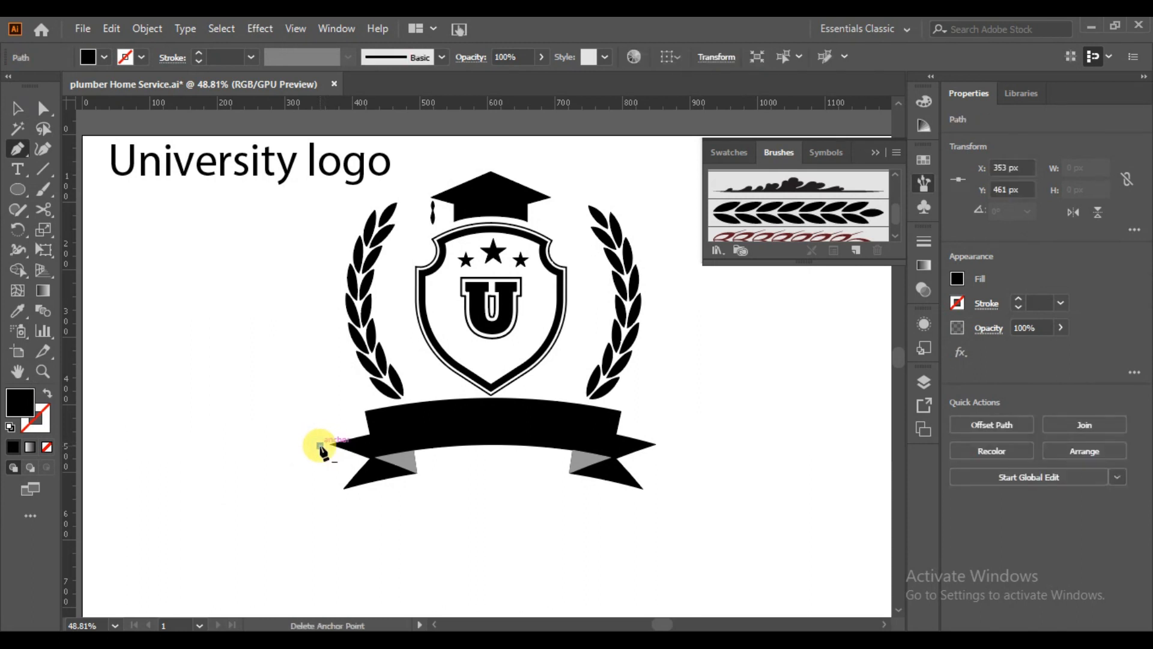
left_click(664, 446)
left_click(684, 500)
key("ctrl+z")
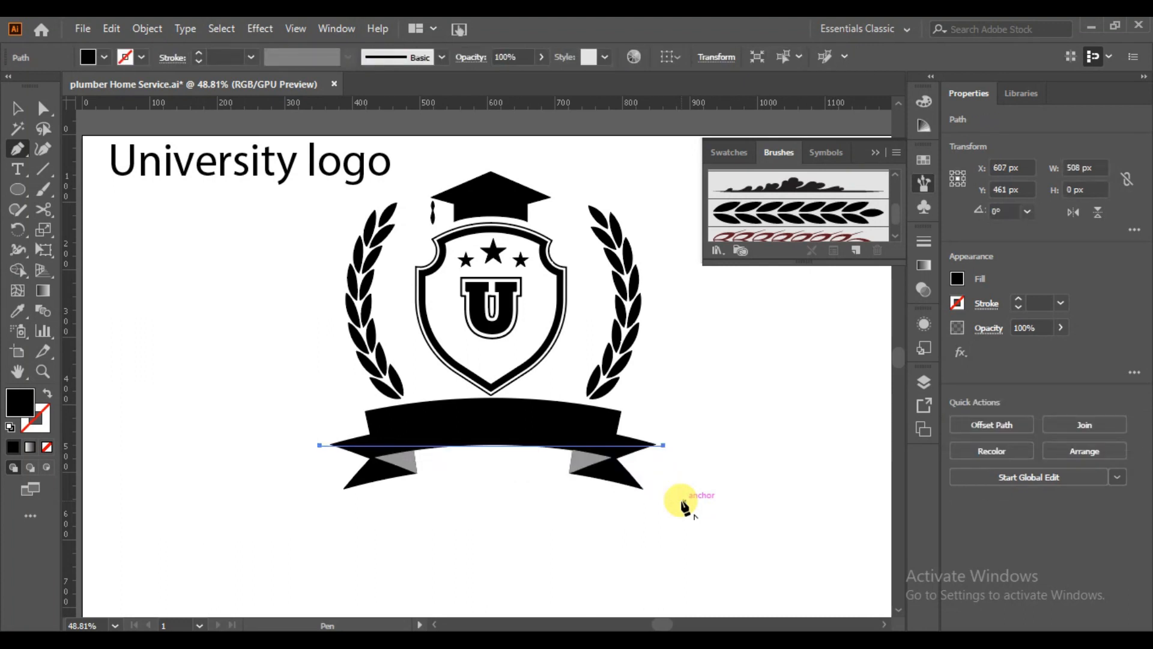
left_click(48, 393)
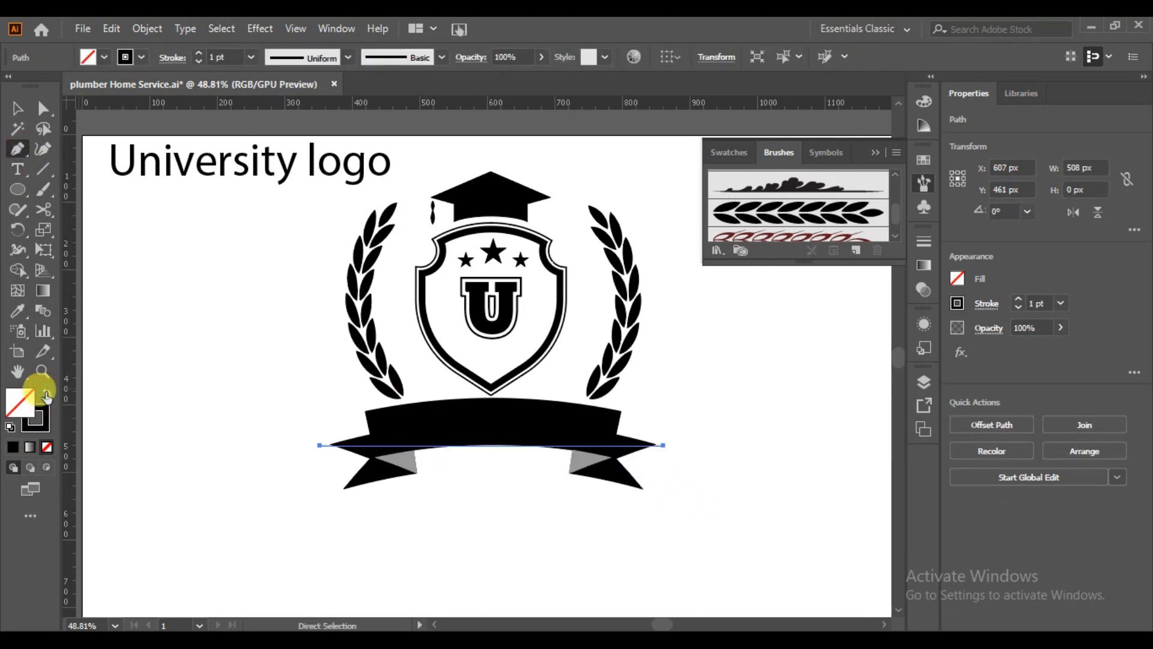
Bend the horizontal line with the Anchor Point tool into an upward arc about 37 px high that follows the ribbon's curve.
left_click(18, 149)
left_click(65, 215)
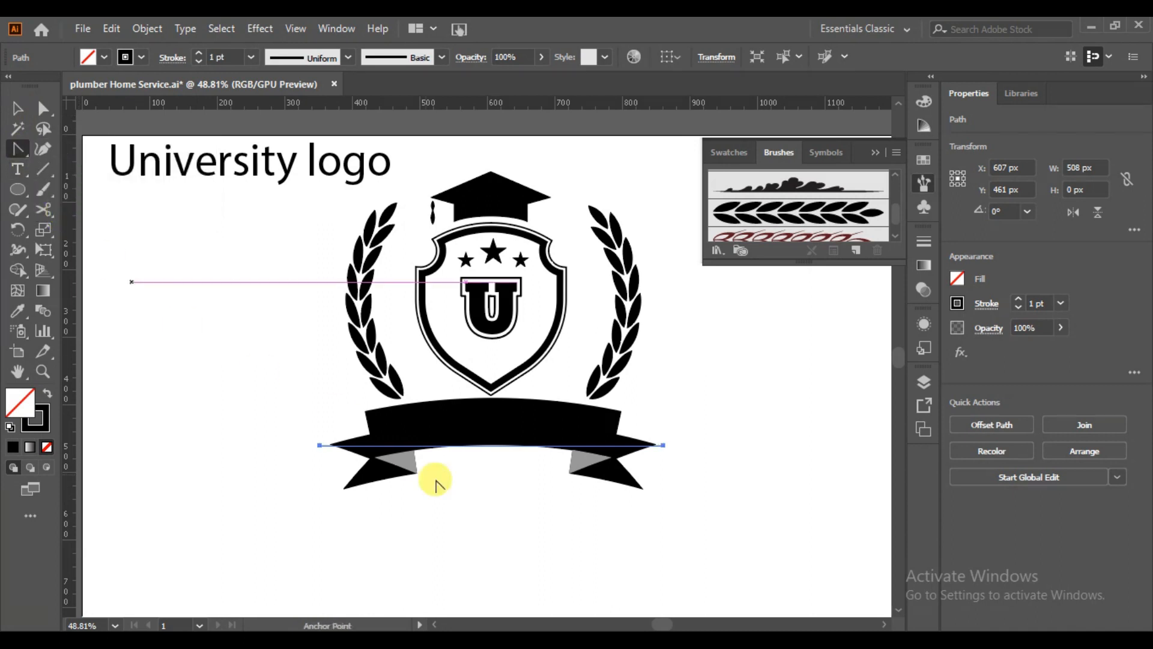
left_click_drag(492, 443, 493, 424)
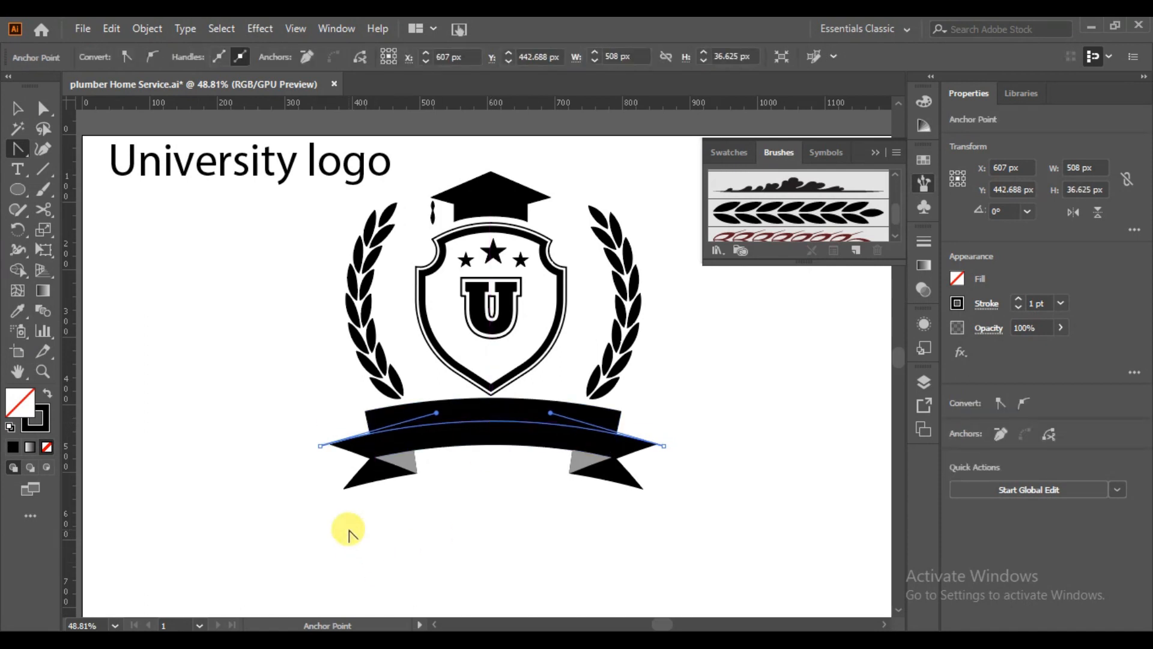
Copy the whole "University logo" text above the emblem.
left_click(17, 169)
left_click_drag(113, 153, 378, 160)
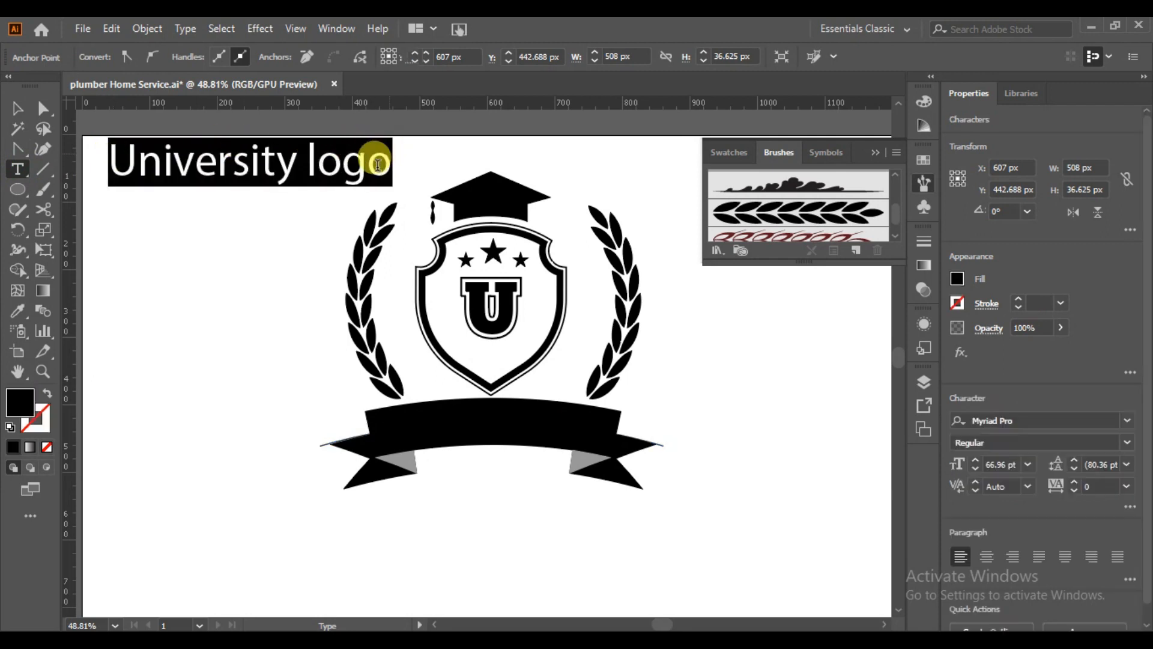
right_click(378, 161)
mouse_move(395, 243)
left_click(325, 160)
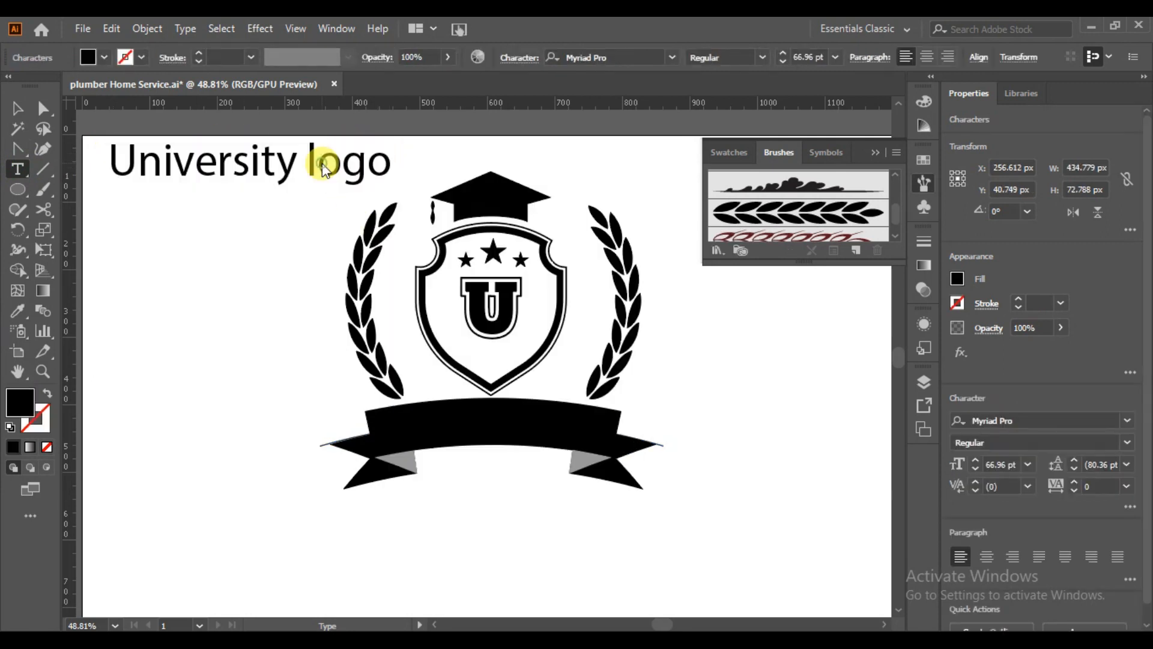
left_click_drag(382, 160, 115, 167)
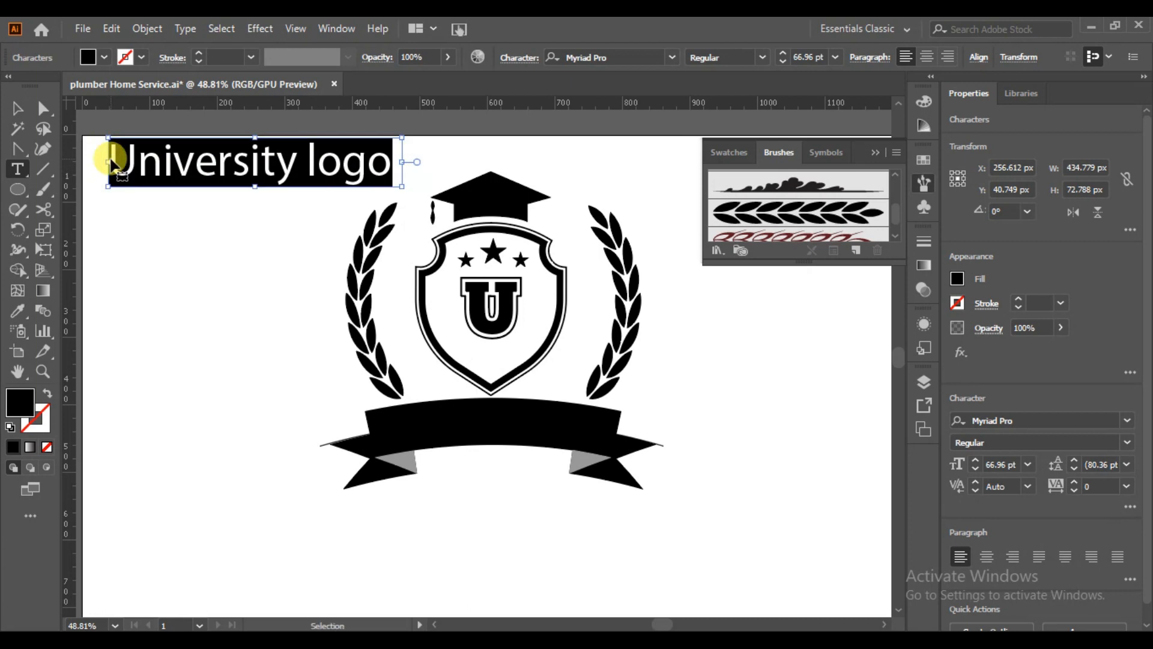
key("ctrl+c")
Convert the ribbon's arc into a type path and paste the copied "University logo" text in place of the placeholder.
left_click_drag(21, 172, 53, 216)
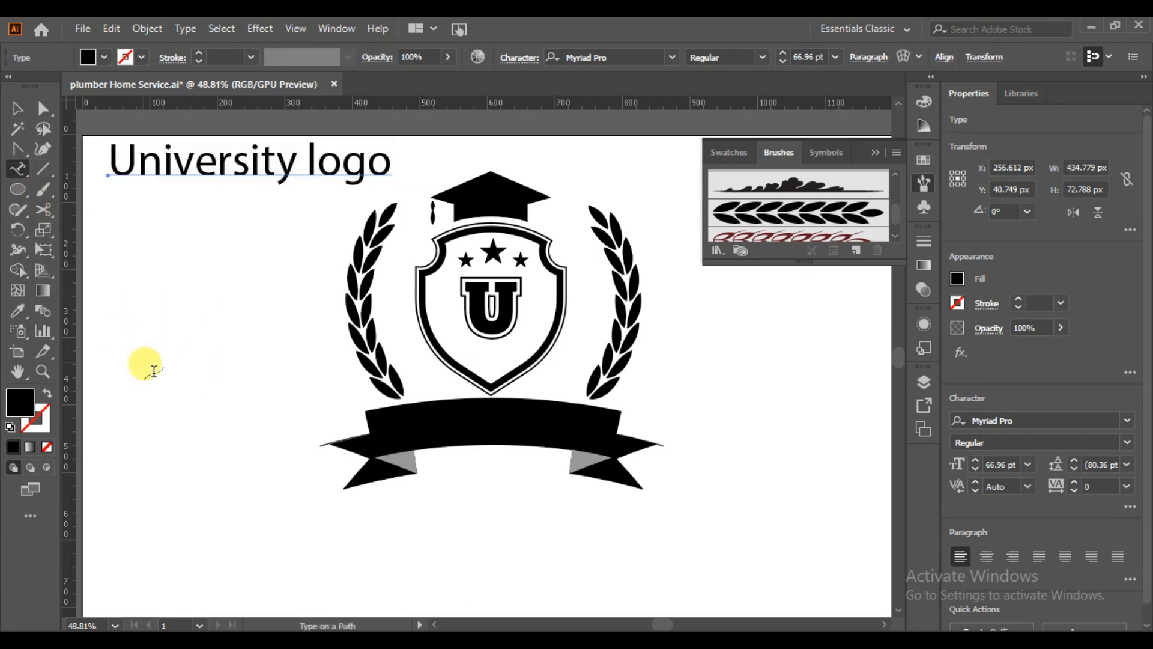
left_click(323, 441)
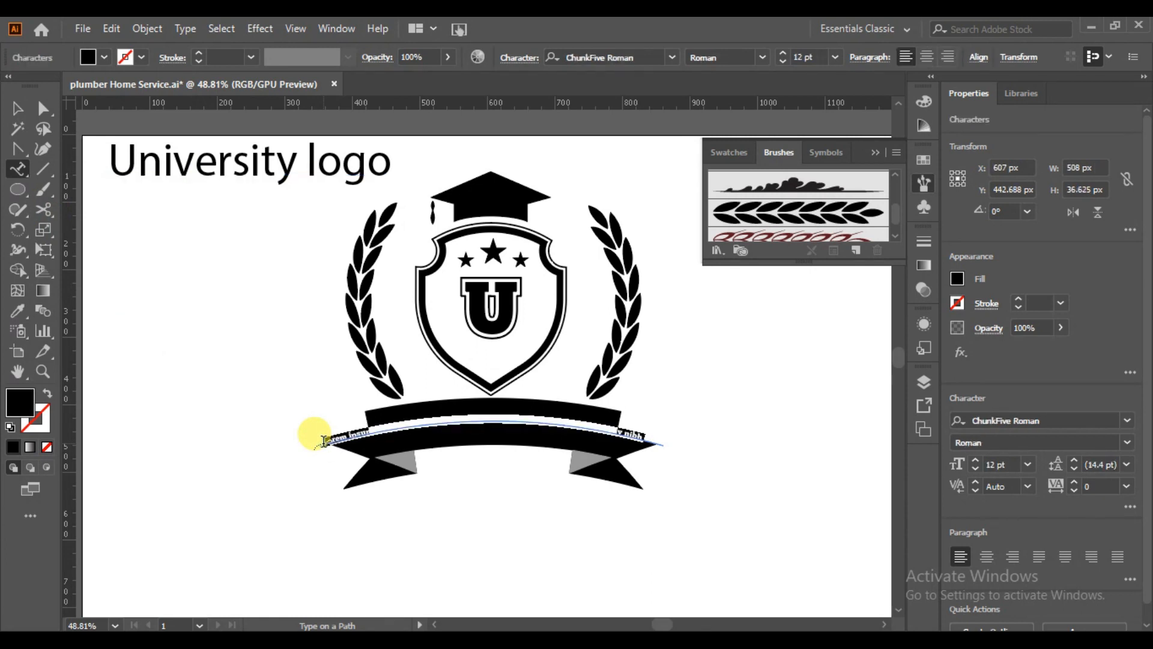
key("ctrl+v")
key("Escape")
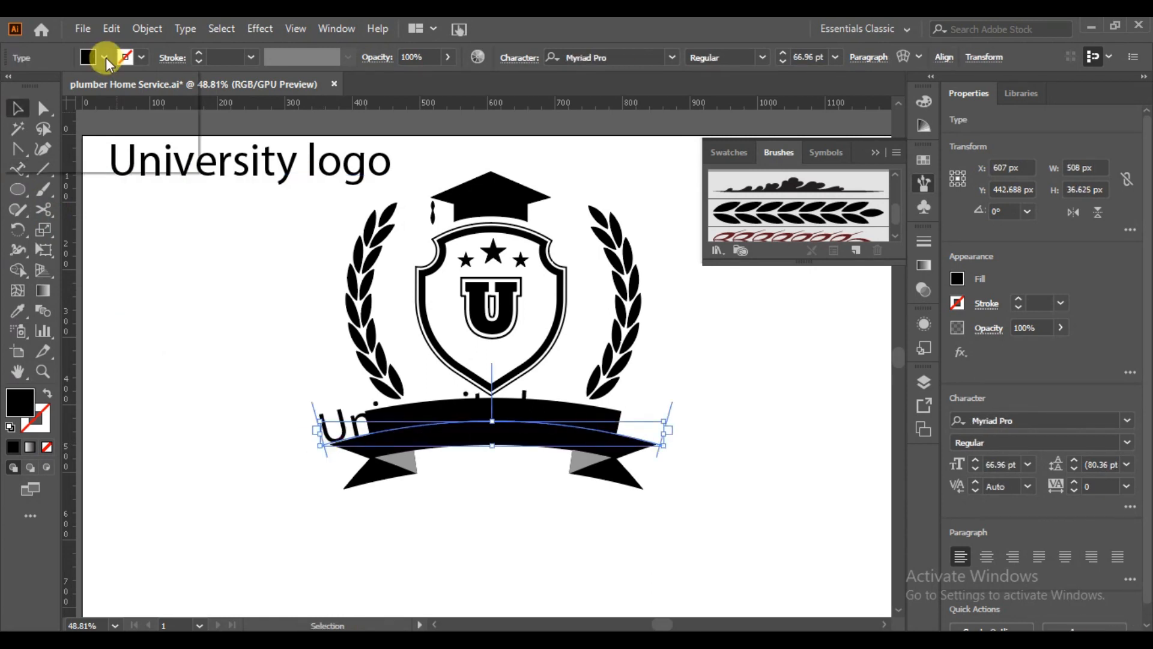
Fill the curved text on the ribbon with white and set its font size to 44 pt.
left_click(104, 58)
left_click(34, 86)
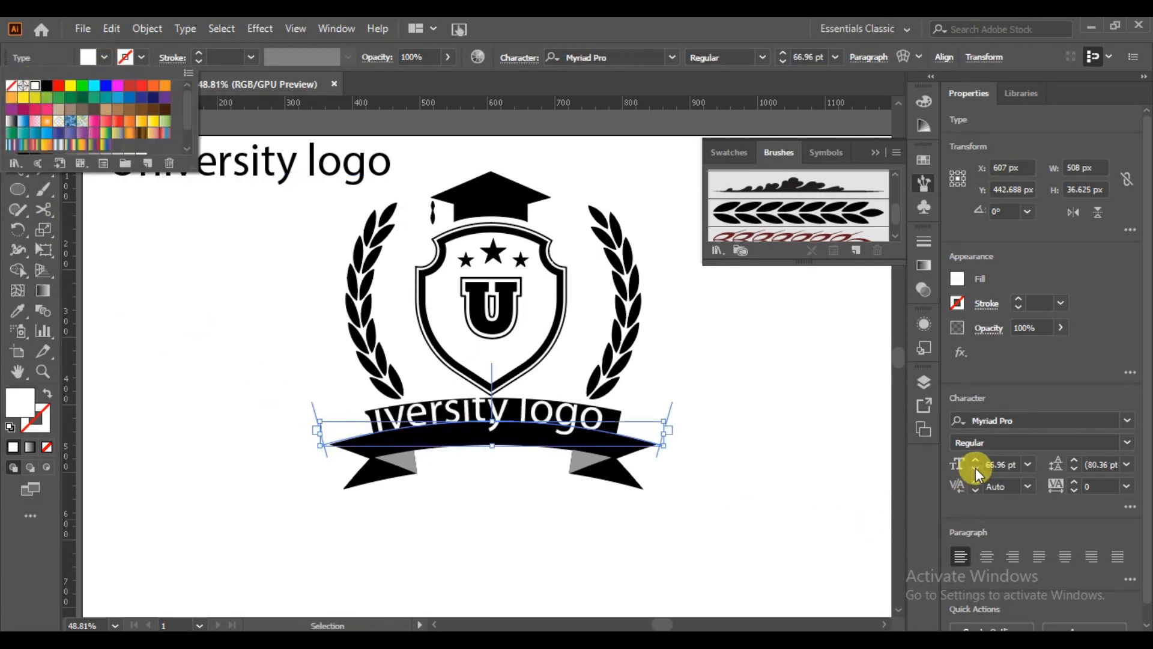
left_click_drag(972, 471, 975, 471)
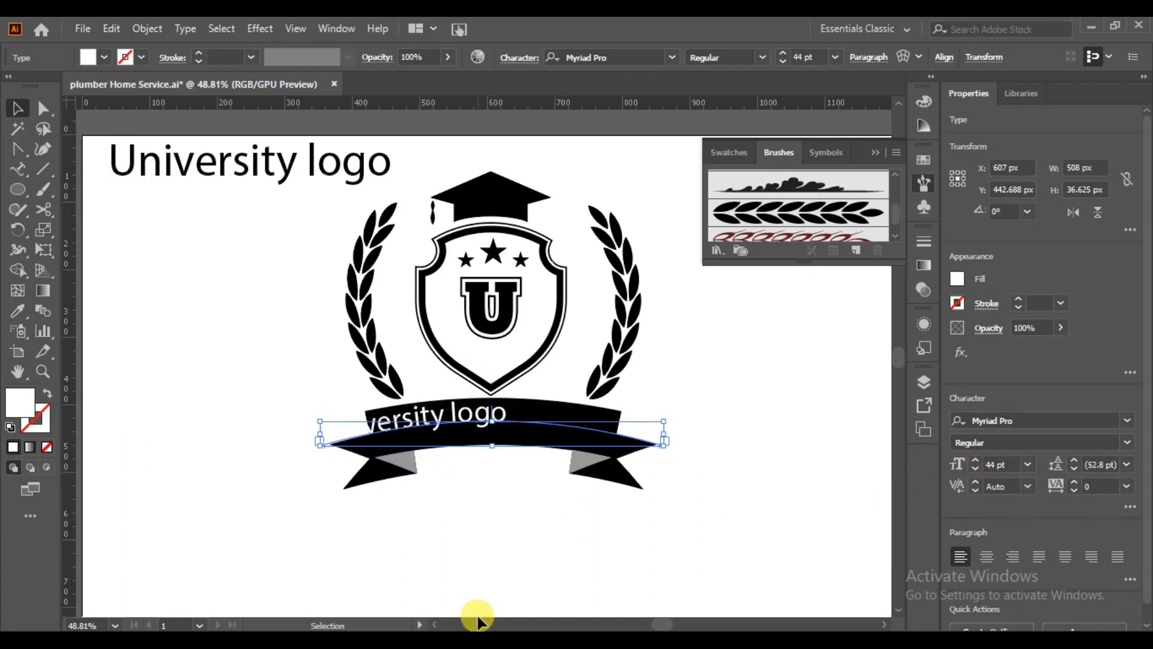
Move the start of the curved text along its path until the whole "University logo" fits on the ribbon.
key("ctrl+plus")
key("ctrl+plus")
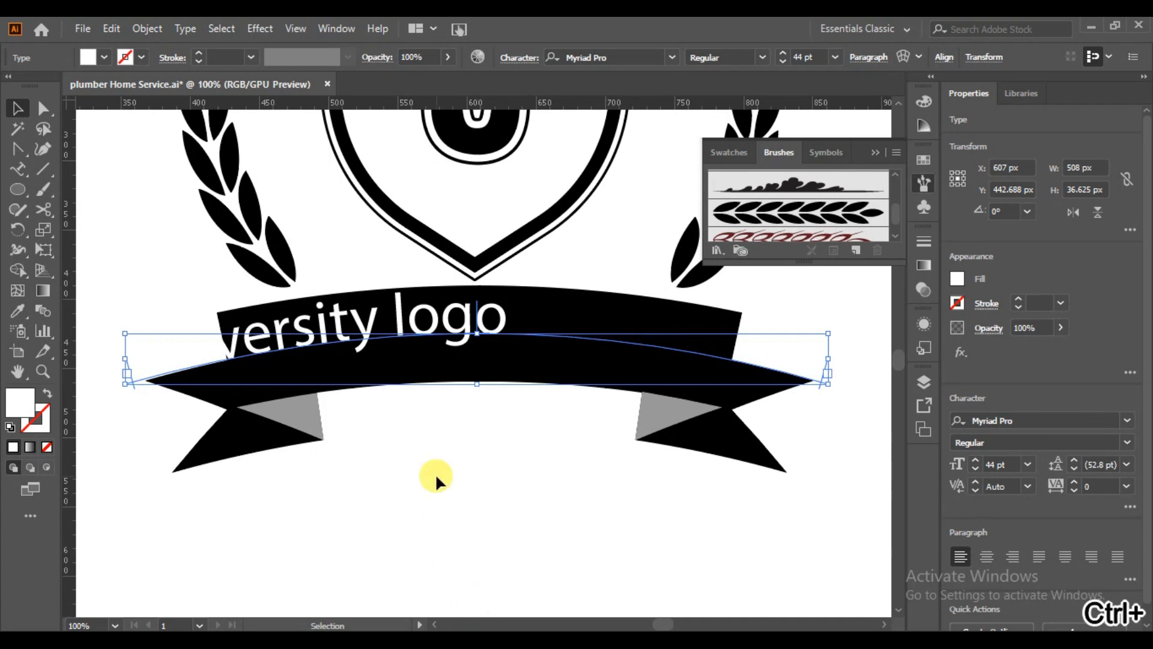
left_click(44, 109)
left_click_drag(125, 363, 238, 334)
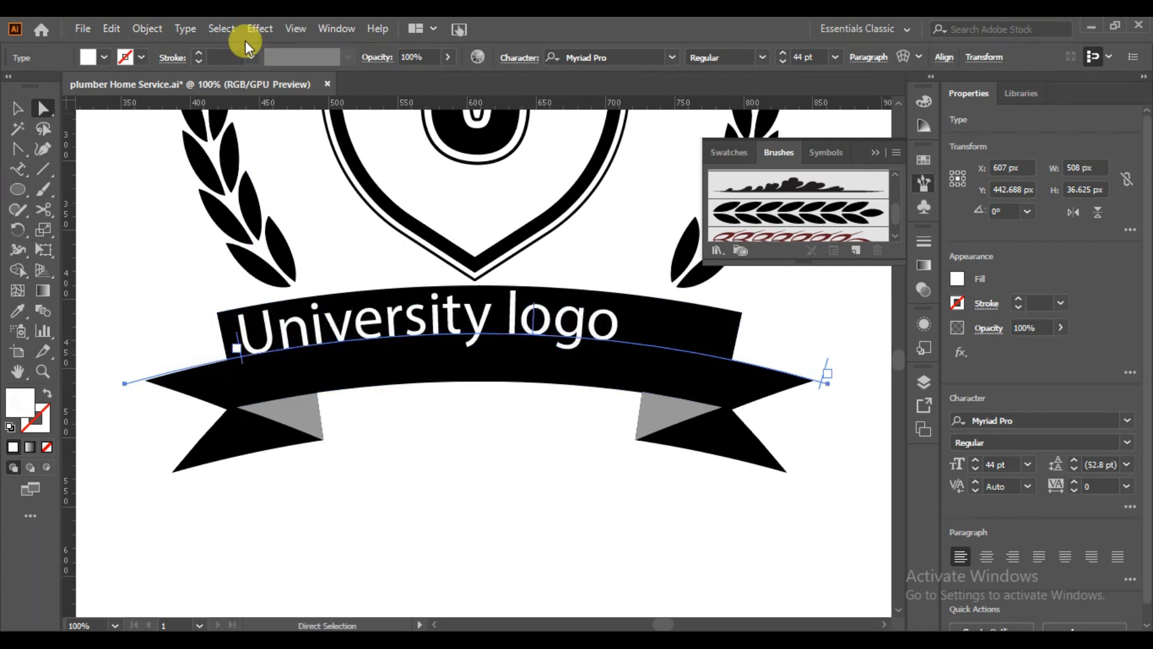
Align the ribbon text to the center of its path in the Type on a Path options, keeping the Rainbow effect.
left_click(185, 28)
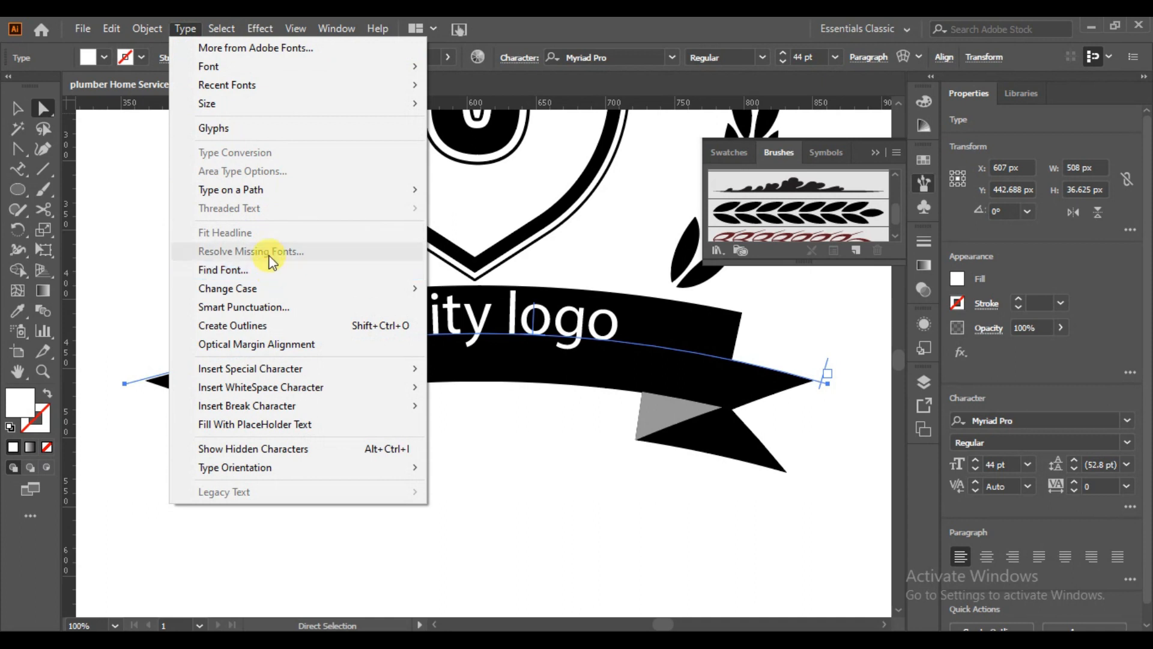
mouse_move(409, 191)
left_click(530, 288)
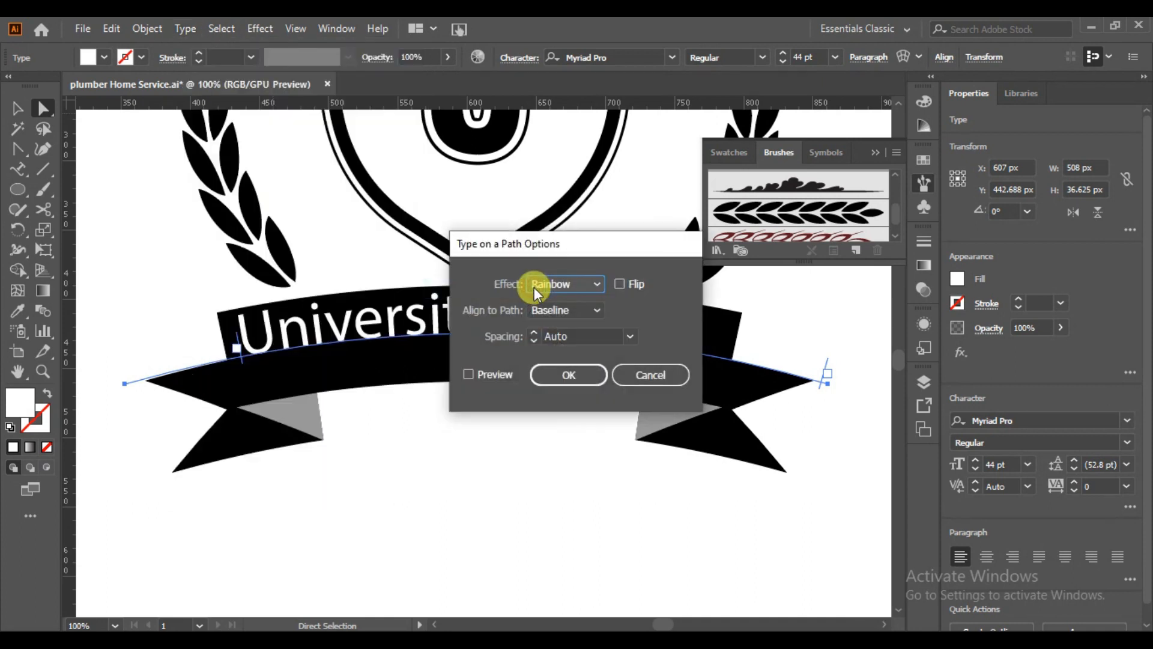
left_click(597, 283)
left_click(597, 283)
left_click(598, 307)
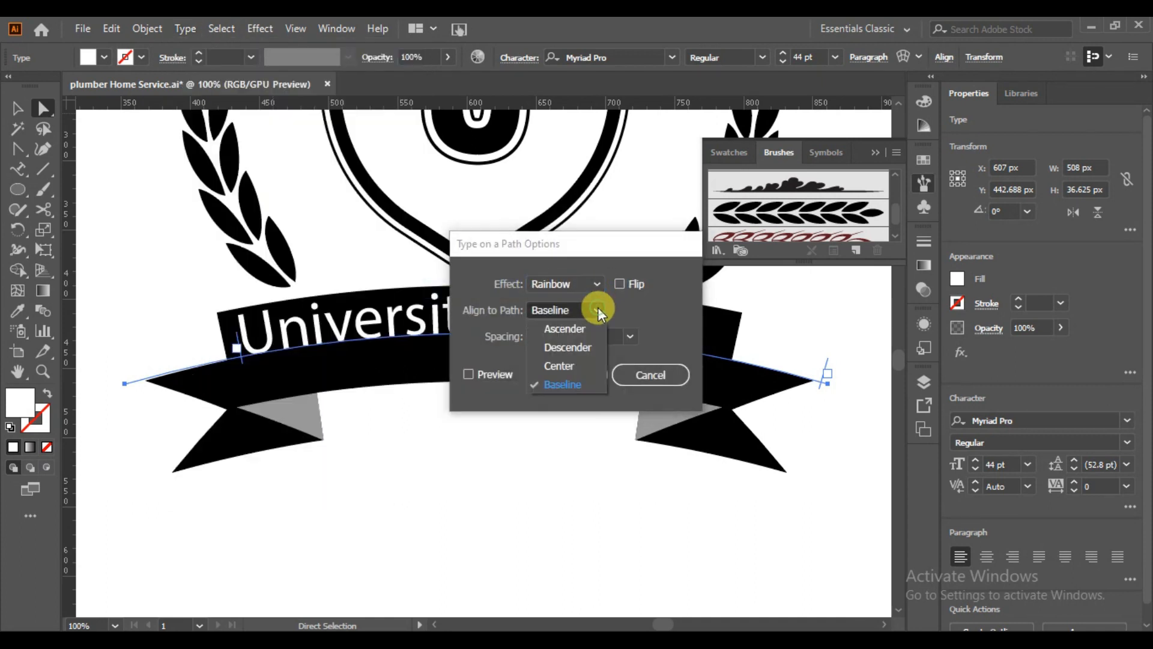
left_click(582, 364)
left_click(496, 374)
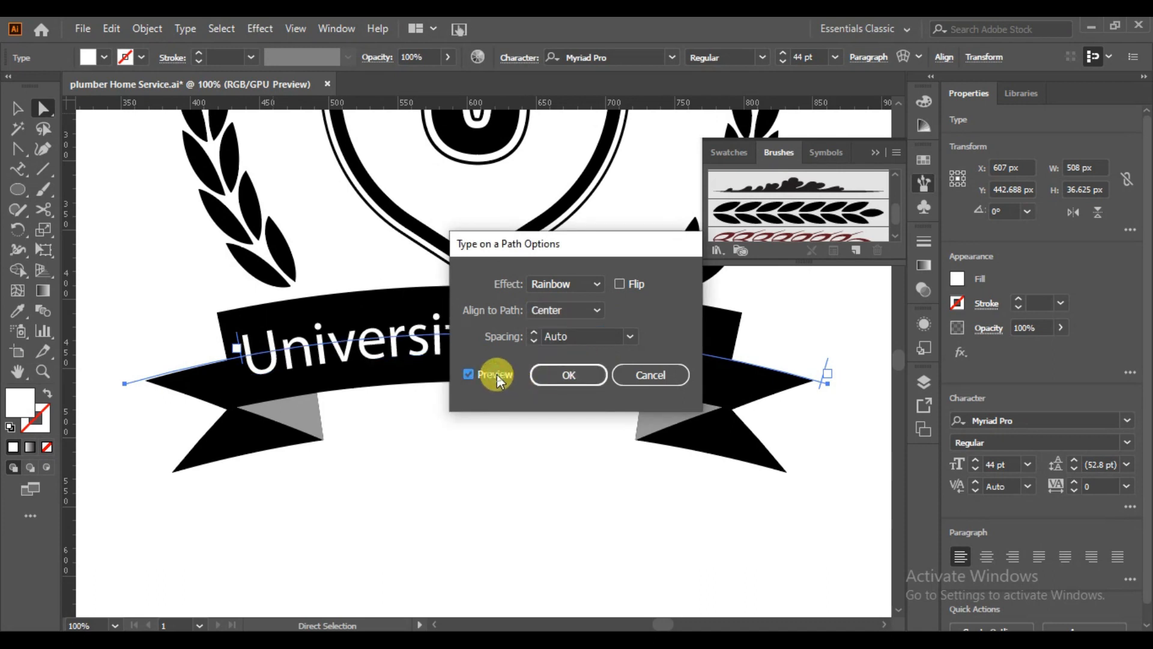
left_click(586, 376)
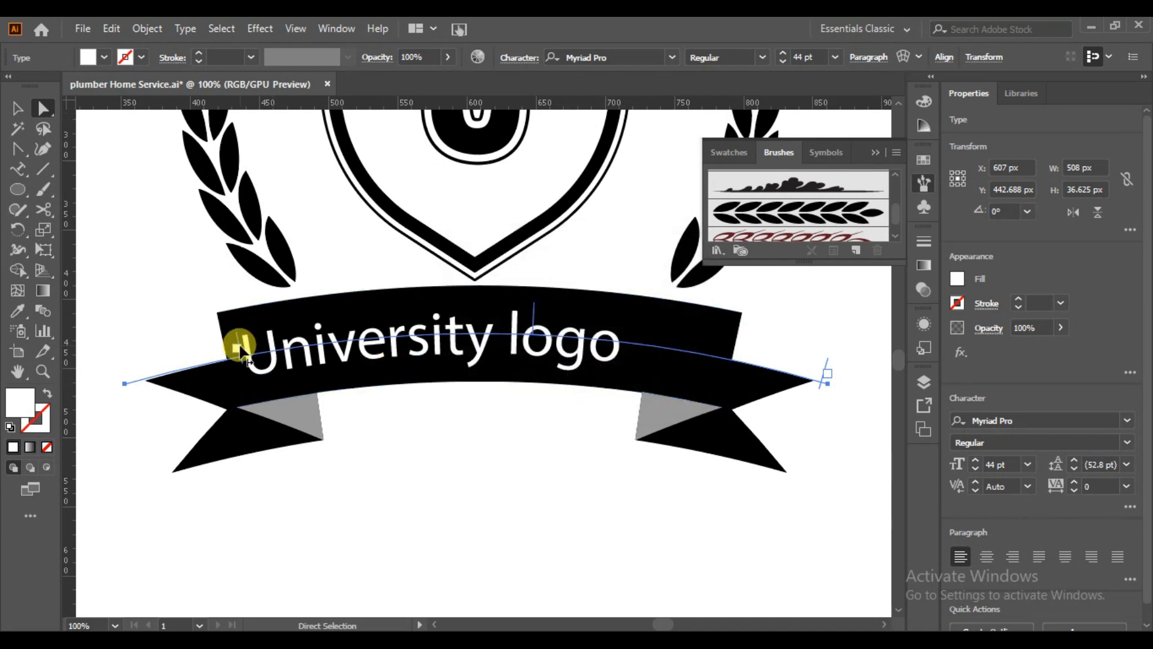
Change all of the curved ribbon text to uppercase.
left_click_drag(18, 176, 58, 172)
left_click_drag(248, 350, 638, 376)
left_click(183, 29)
mouse_move(397, 288)
left_click(500, 292)
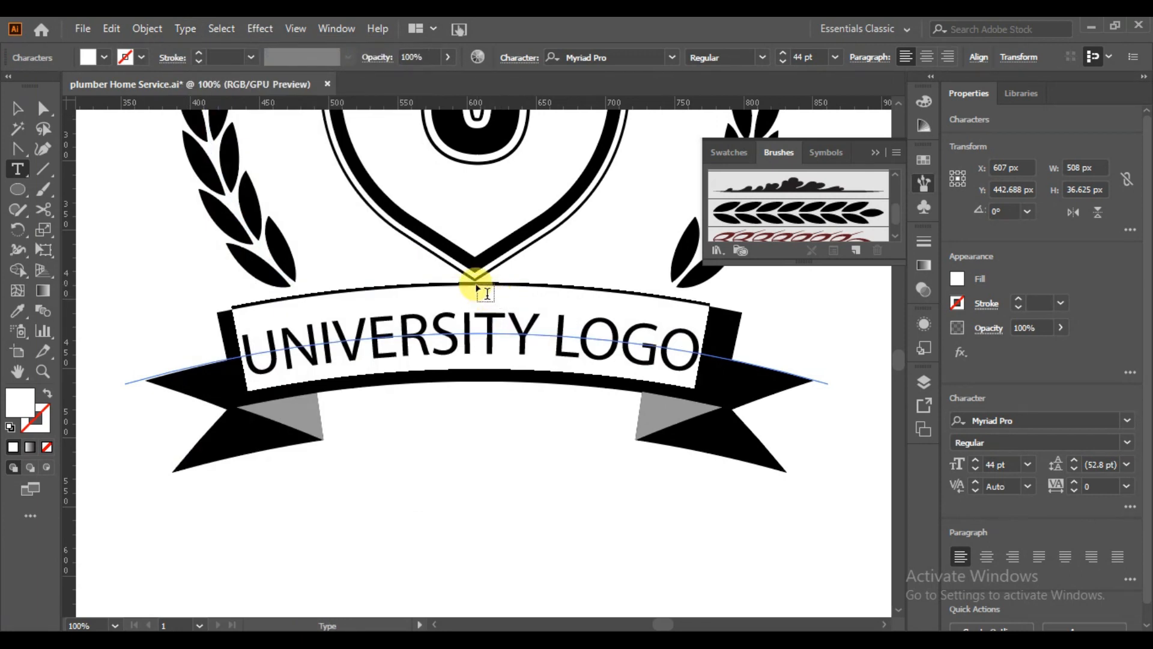
Set the ribbon text in Poppins Bold at 33 pt with a tracking of 100.
left_click(667, 59)
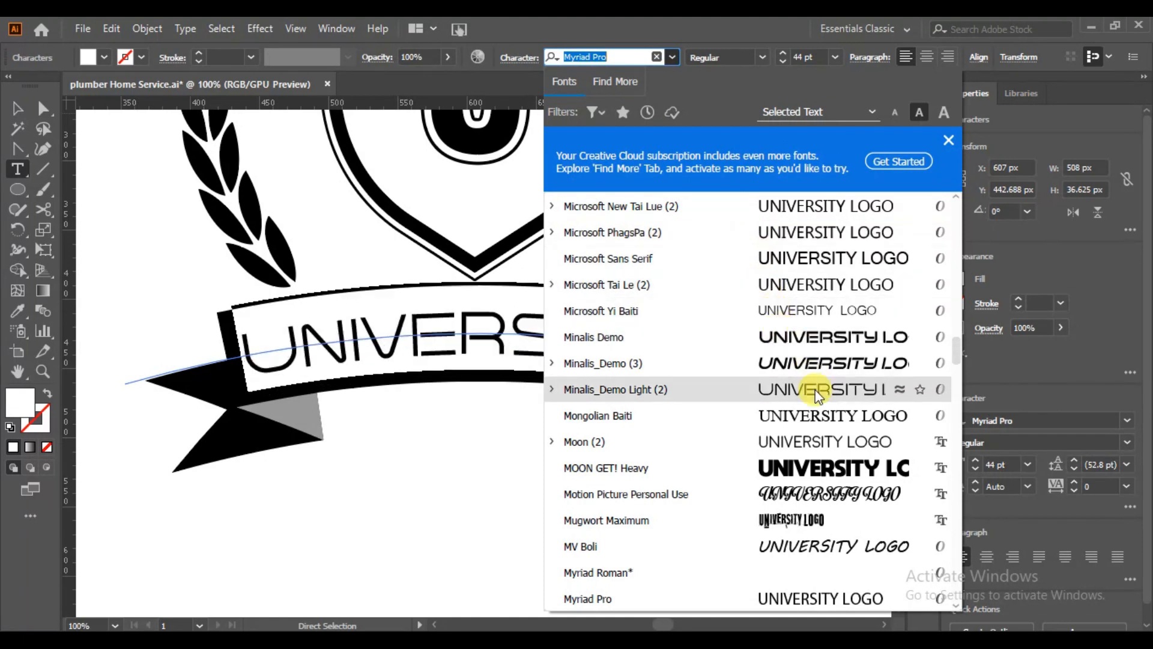
left_click(899, 390)
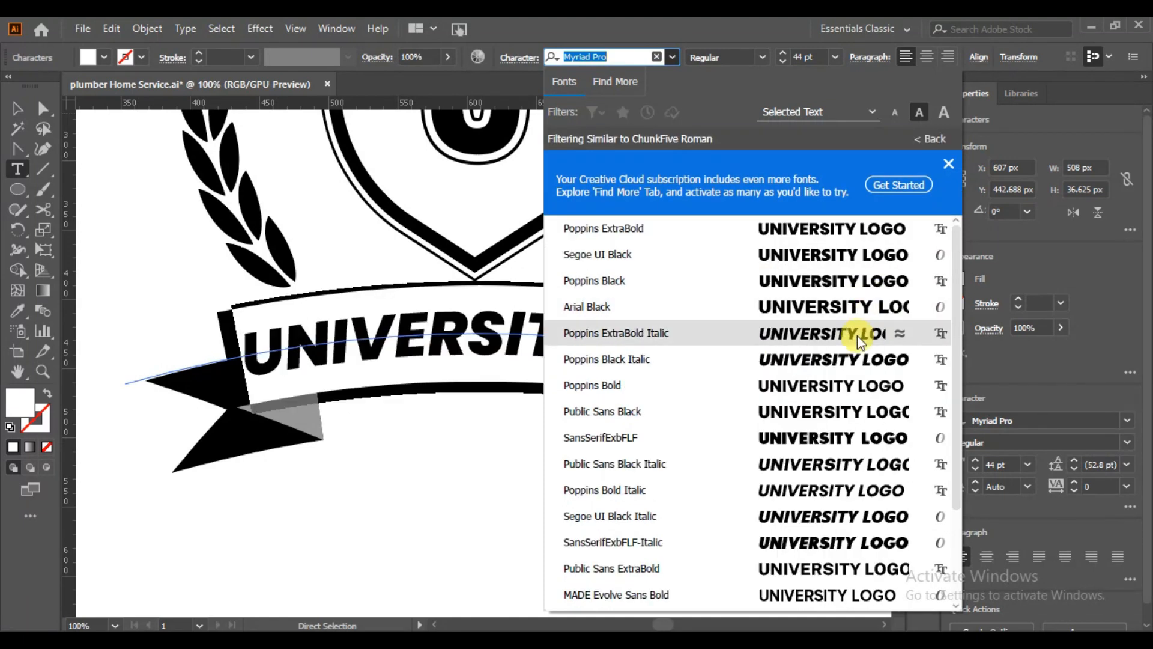
left_click(847, 394)
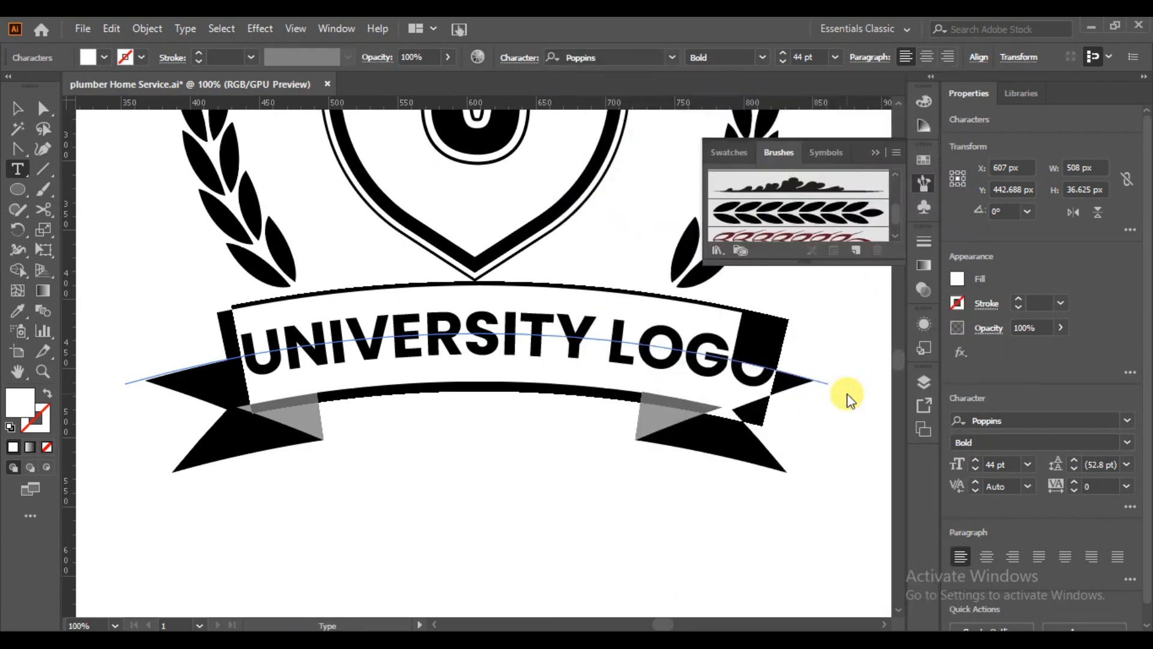
left_click(977, 471)
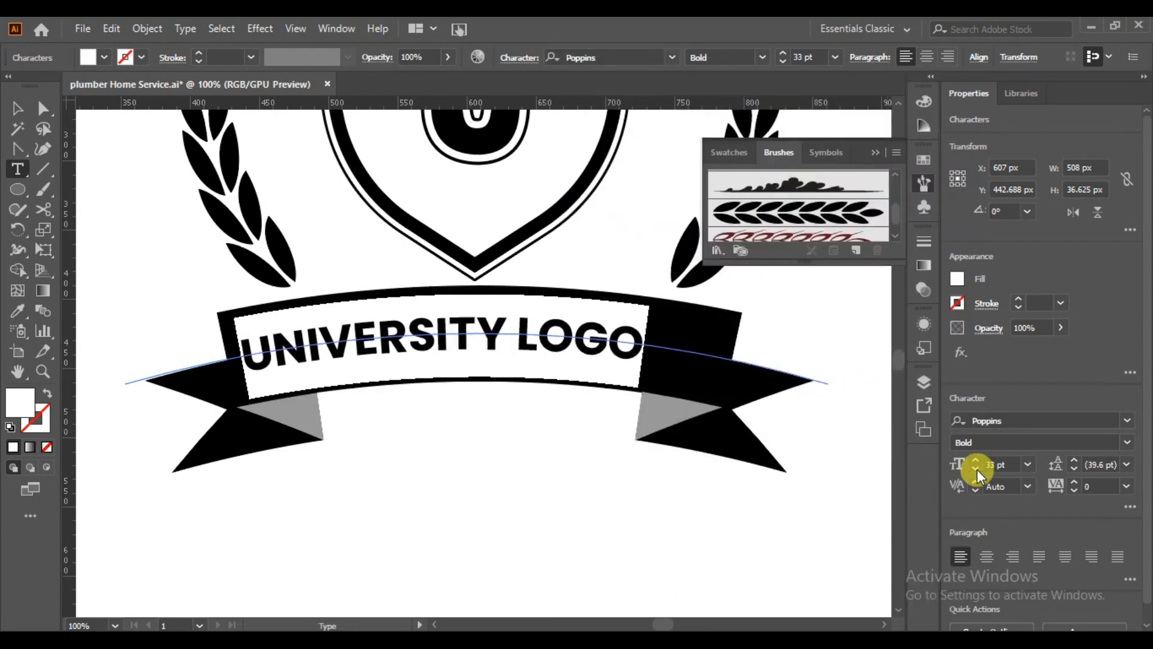
left_click(1127, 486)
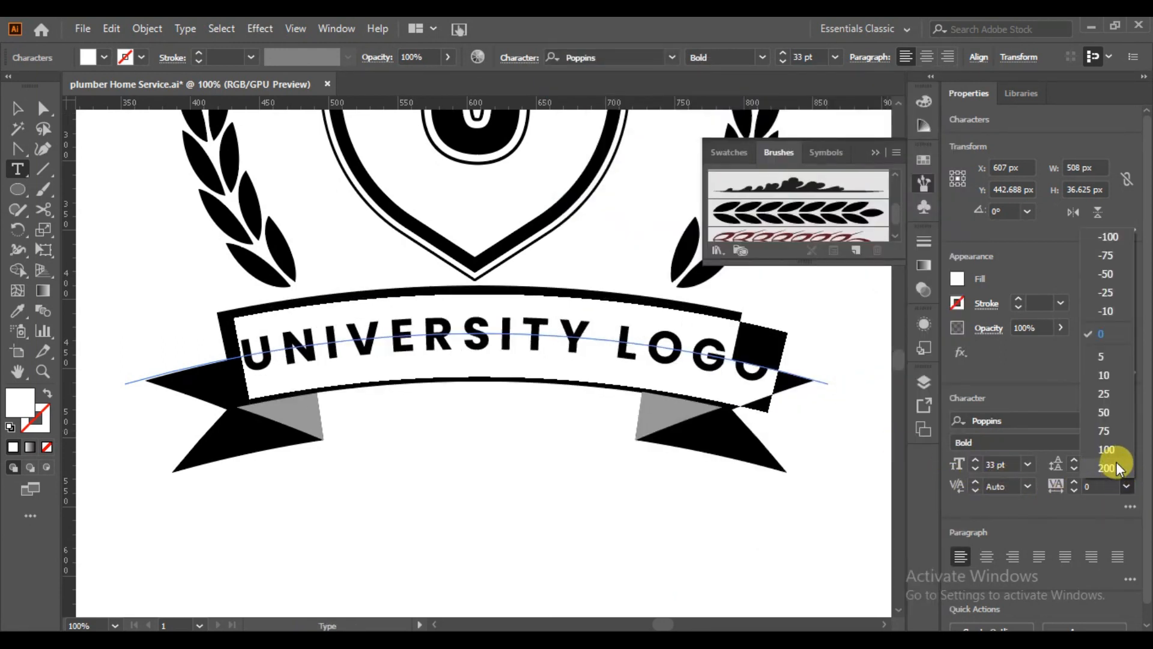
left_click(1107, 450)
Delete the word LOGO from the curved ribbon text, keeping only UNIVERSITY.
key("ctrl+shift+a")
left_click_drag(570, 332, 713, 330)
key("BackSpace")
Enlarge the UNIVERSITY text on the ribbon to 51 pt.
left_click(15, 108)
left_click(248, 359)
left_click(976, 460)
left_click(976, 459)
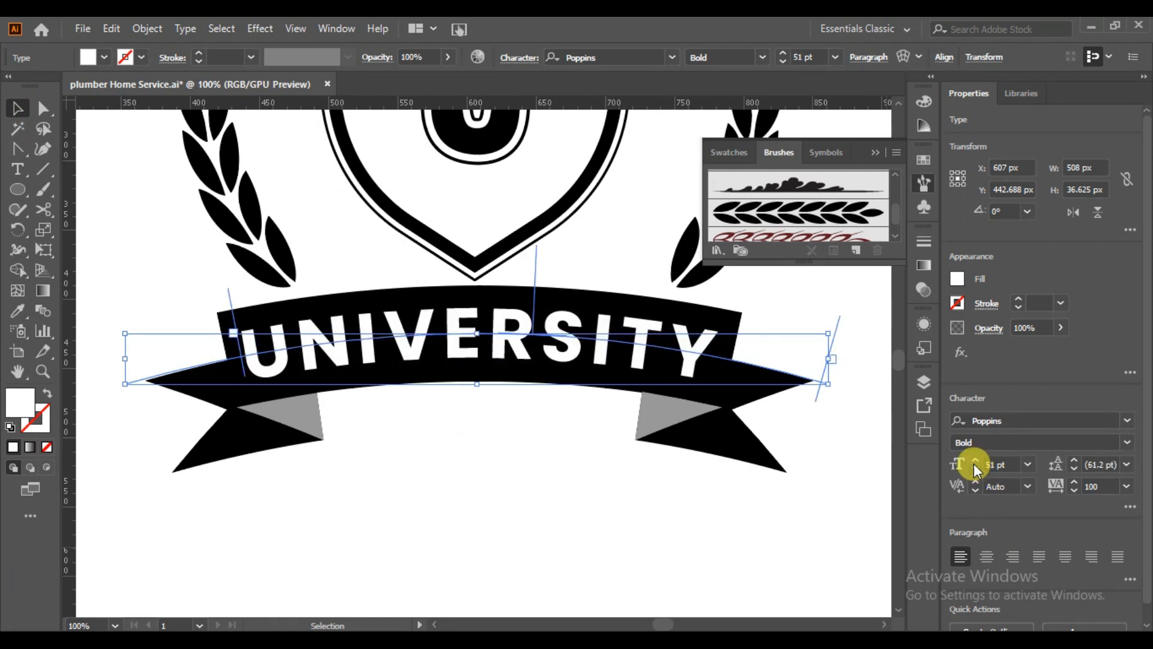
left_click(131, 203)
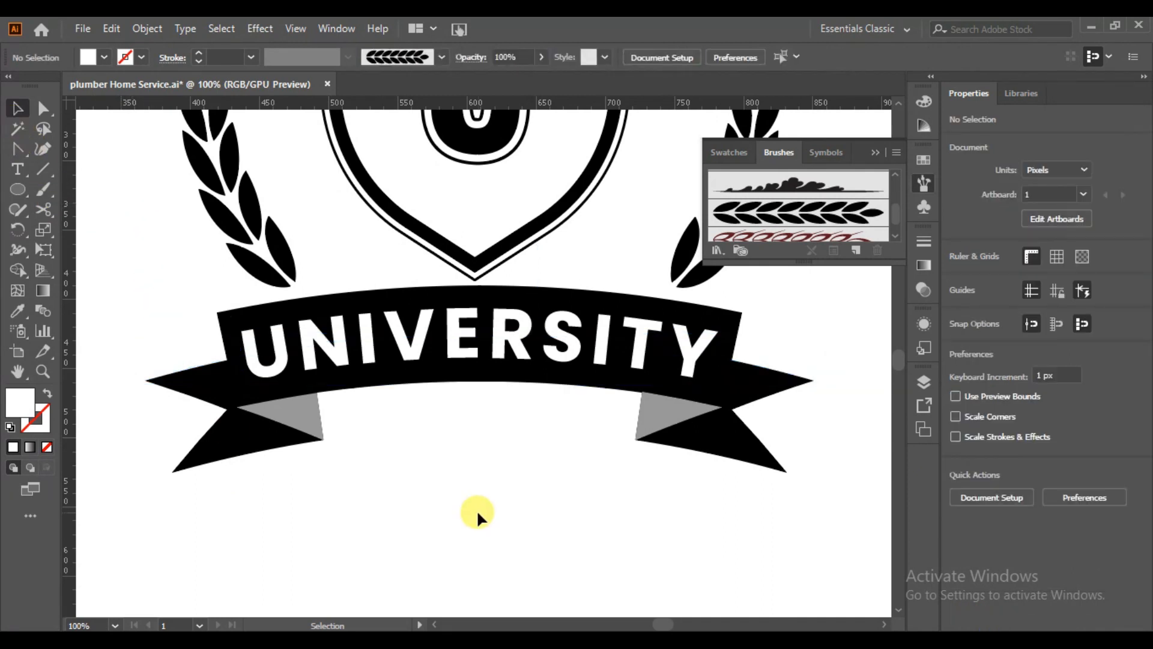
Set the UNIVERSITY text to a font size of 40 pt with a tracking of 200.
key("ctrl+0")
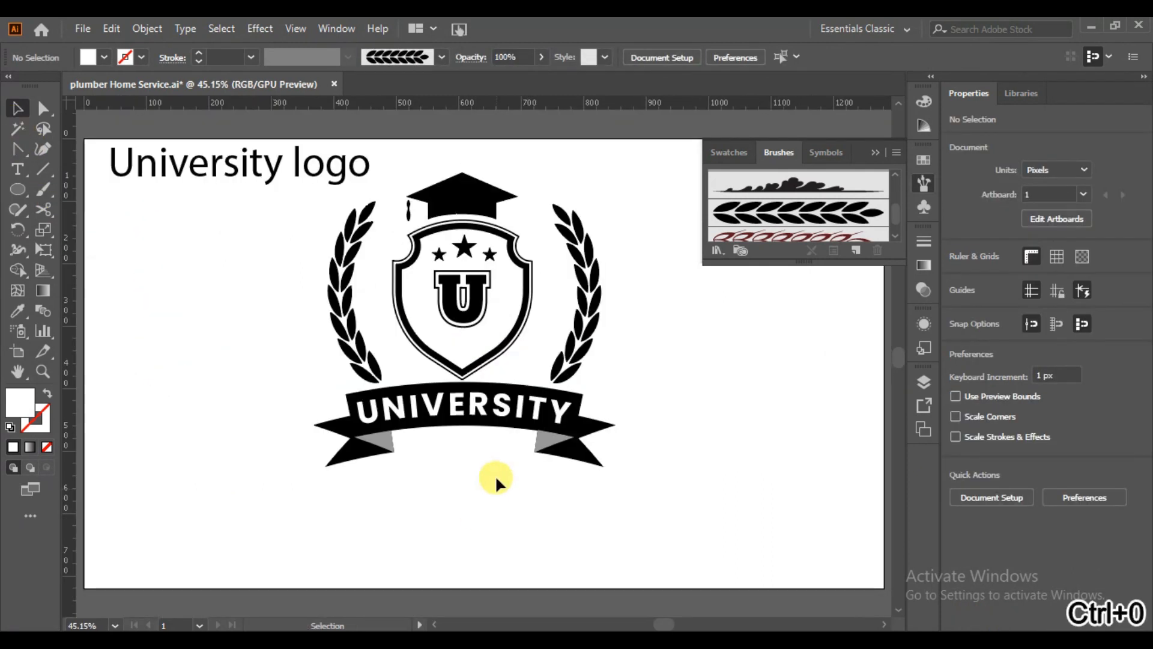
left_click(481, 411)
left_click(976, 472)
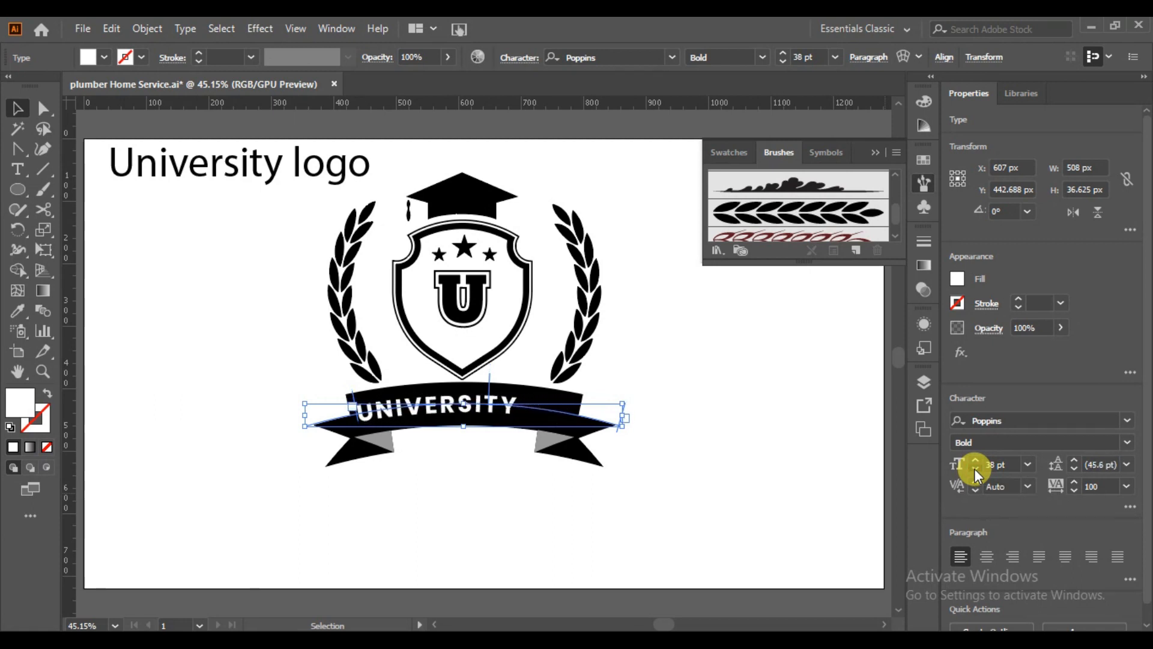
left_click(975, 473)
left_click(975, 460)
left_click(974, 460)
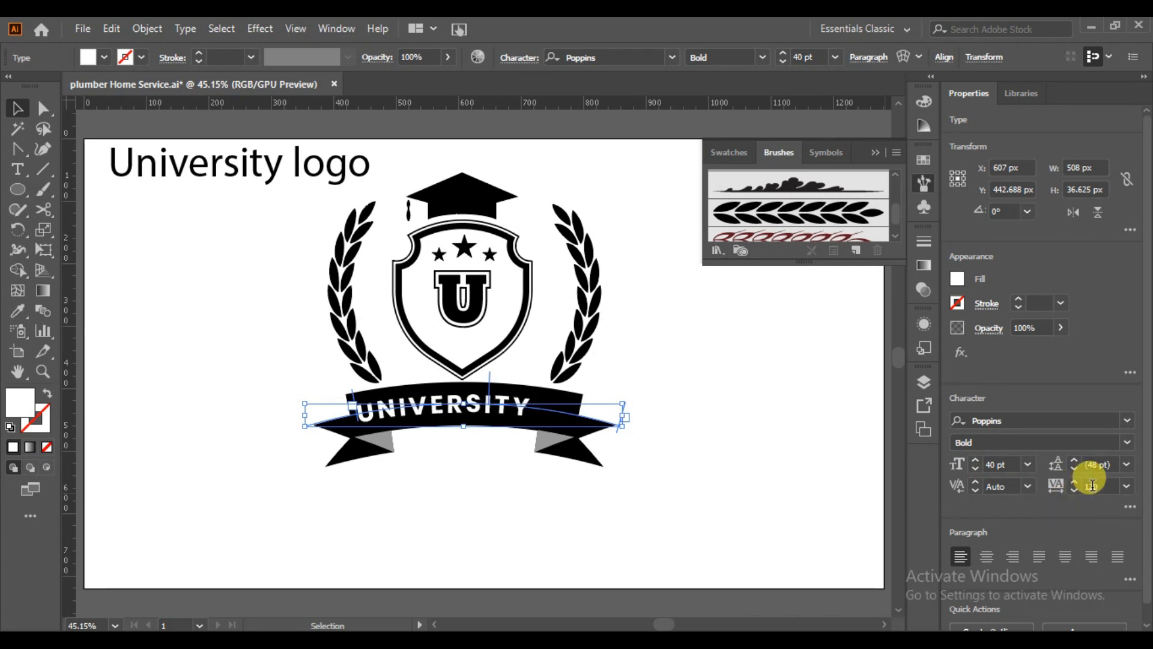
left_click(1127, 486)
left_click(1112, 474)
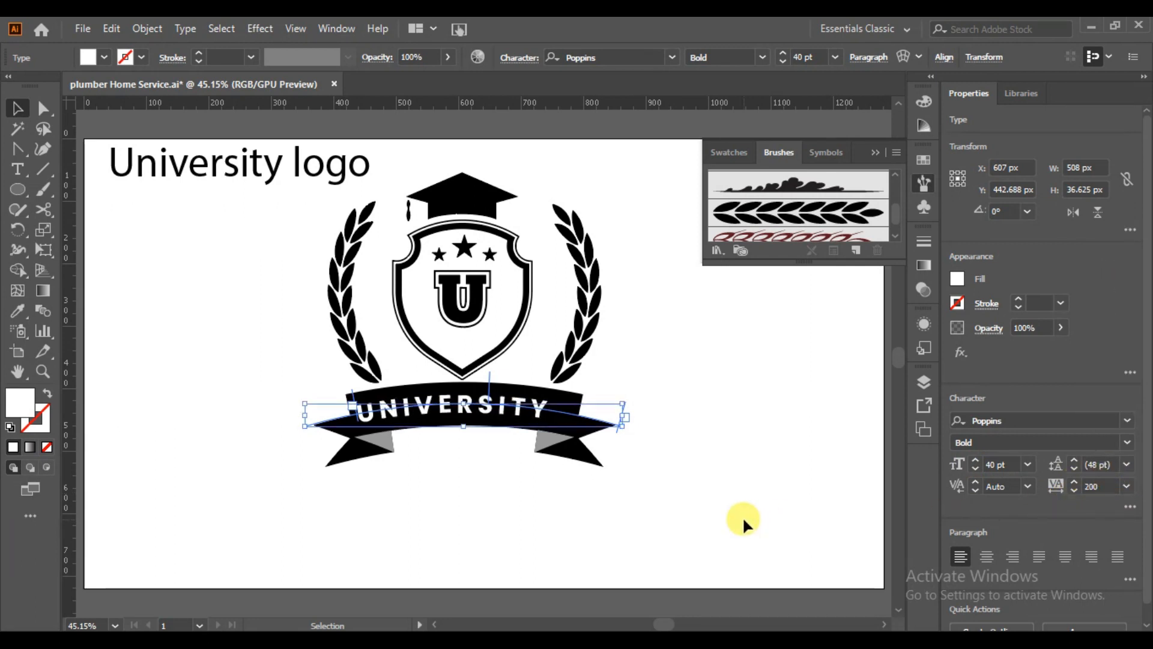
Try to move the start of the UNIVERSITY text along its path to centre it on the ribbon.
left_click_drag(362, 420, 354, 397)
left_click(349, 391)
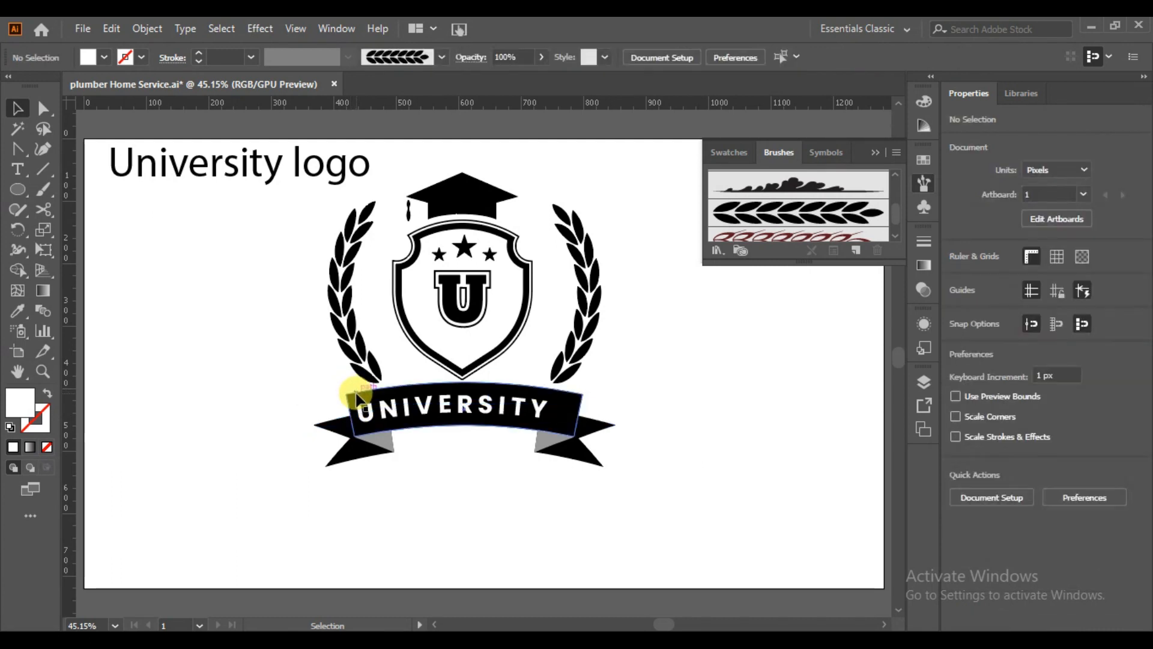
left_click(41, 106)
left_click(372, 428)
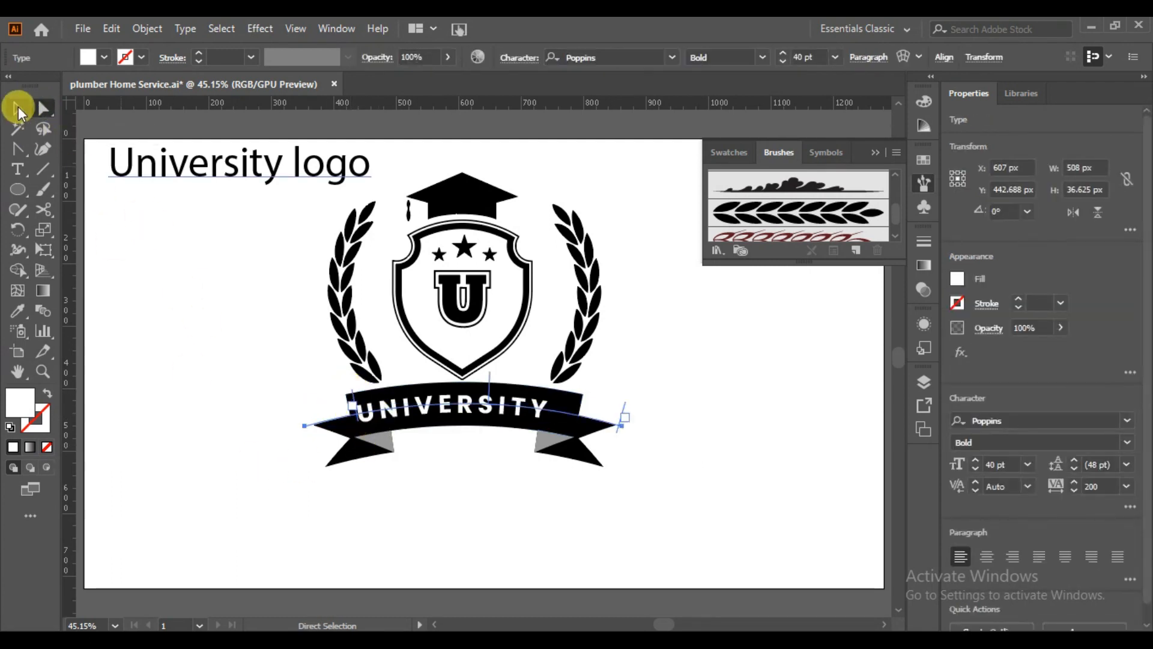
left_click(356, 401)
left_click(352, 393)
left_click_drag(351, 393, 305, 409)
Insert spaces before UNIVERSITY to centre the word on the ribbon.
left_click(18, 169)
left_click(311, 423)
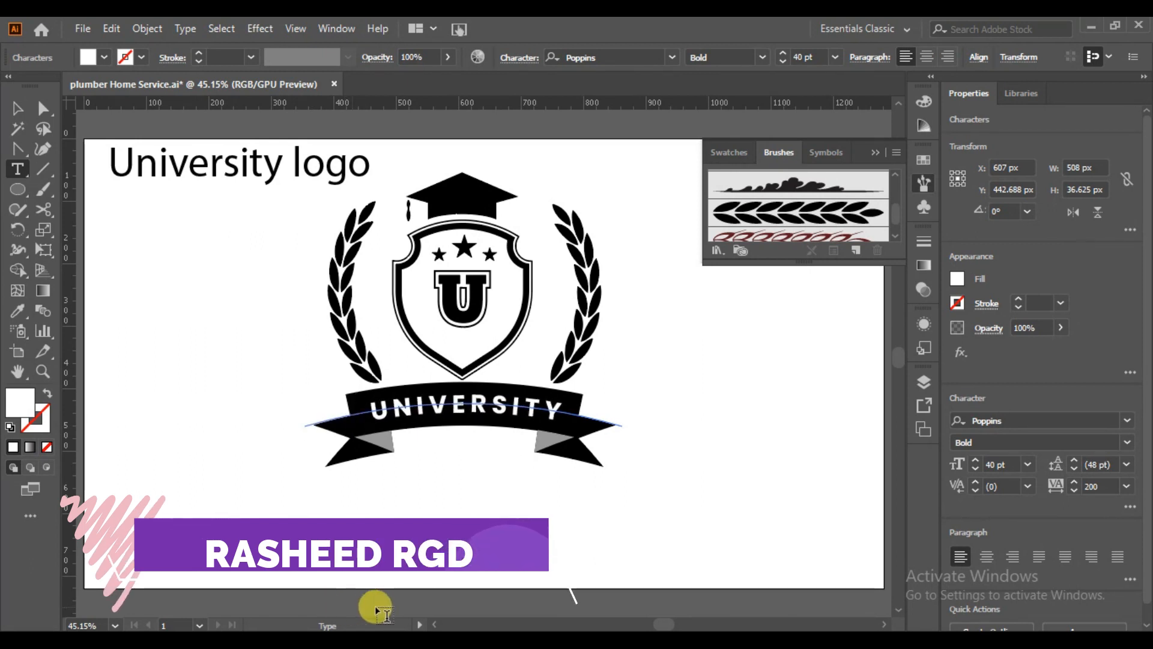
left_click(17, 108)
left_click(147, 354)
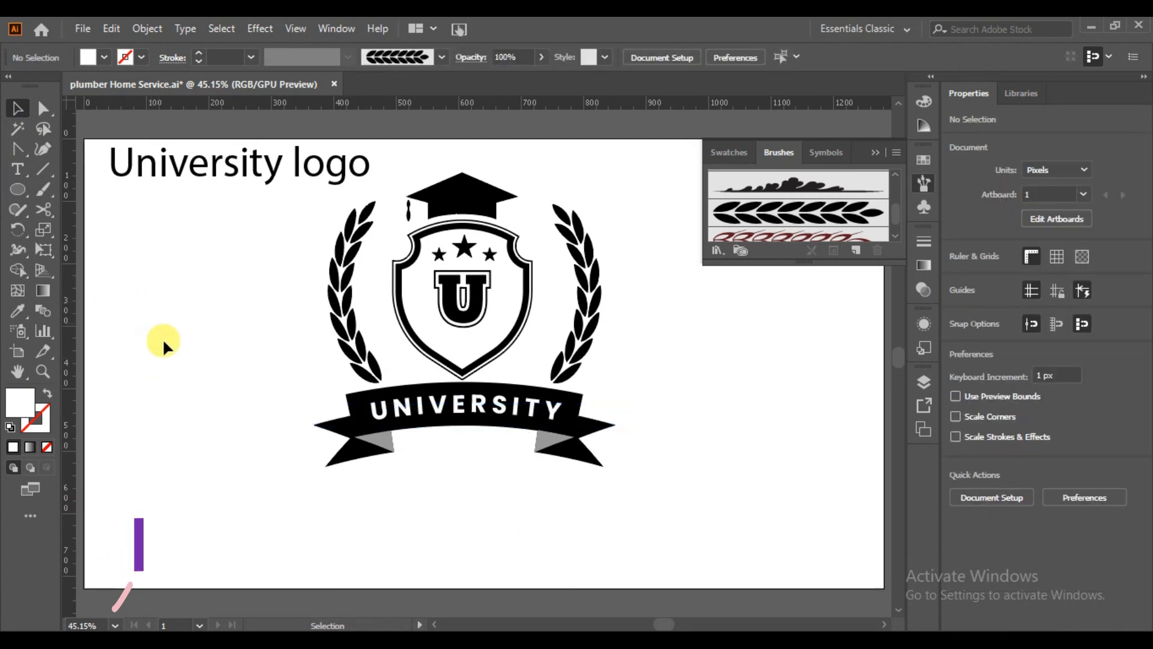
Duplicate the curved UNIVERSITY text about 59 px below the original and fill the copy's characters with black.
left_click_drag(471, 404, 471, 445)
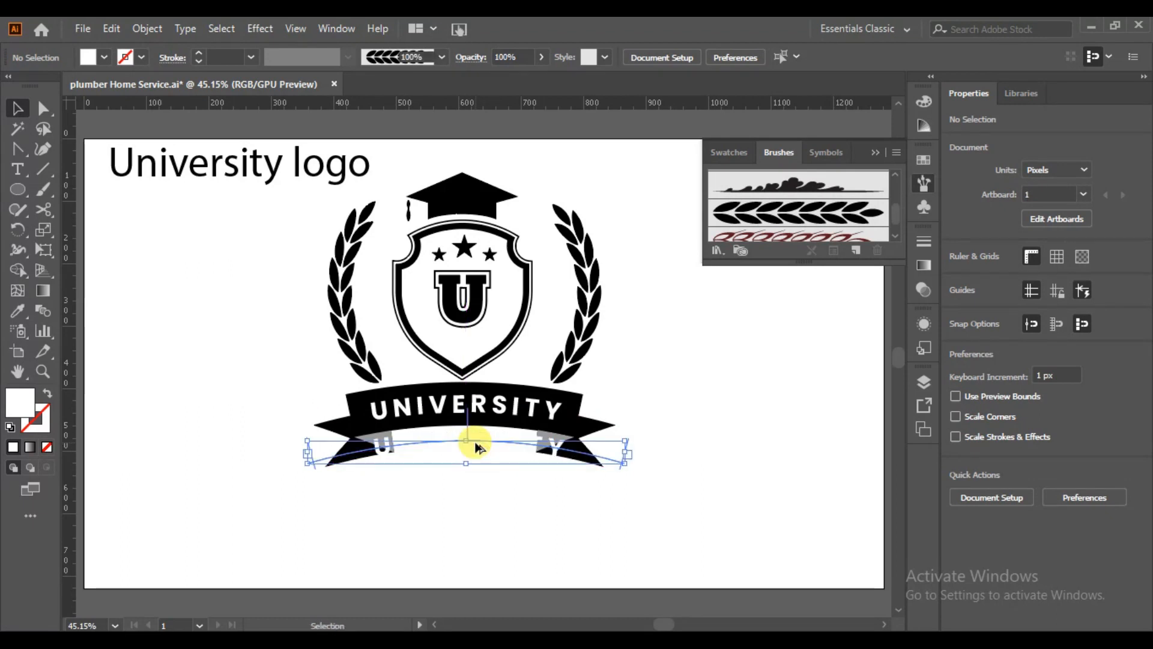
left_click(17, 169)
left_click_drag(347, 442, 555, 447)
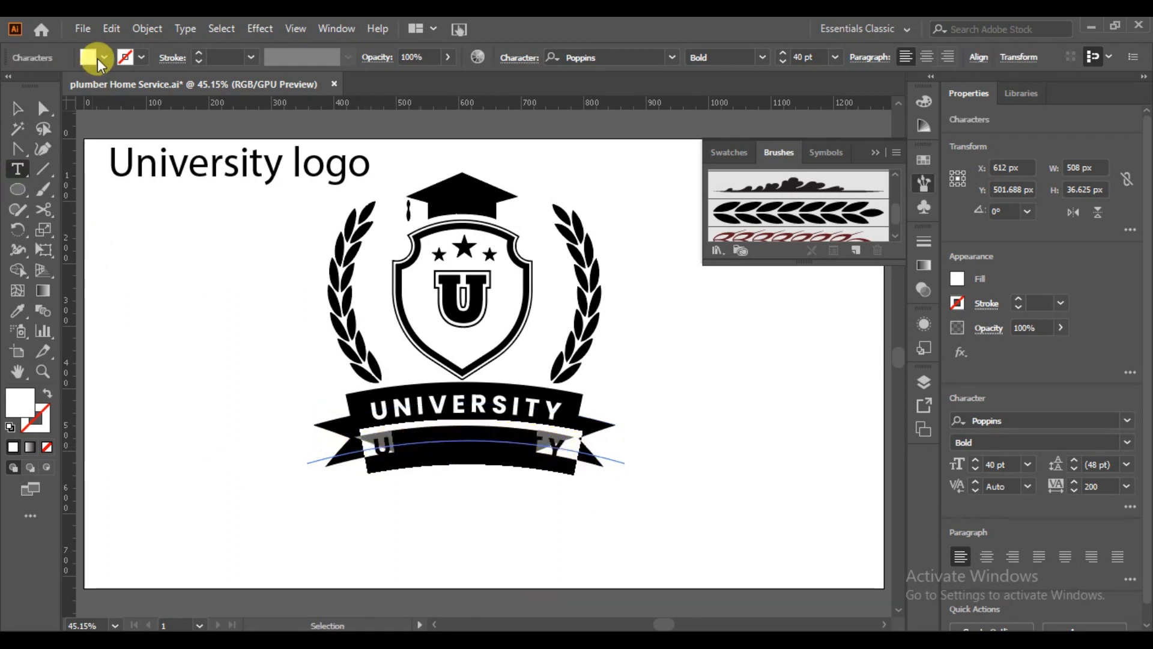
left_click(104, 57)
left_click(48, 86)
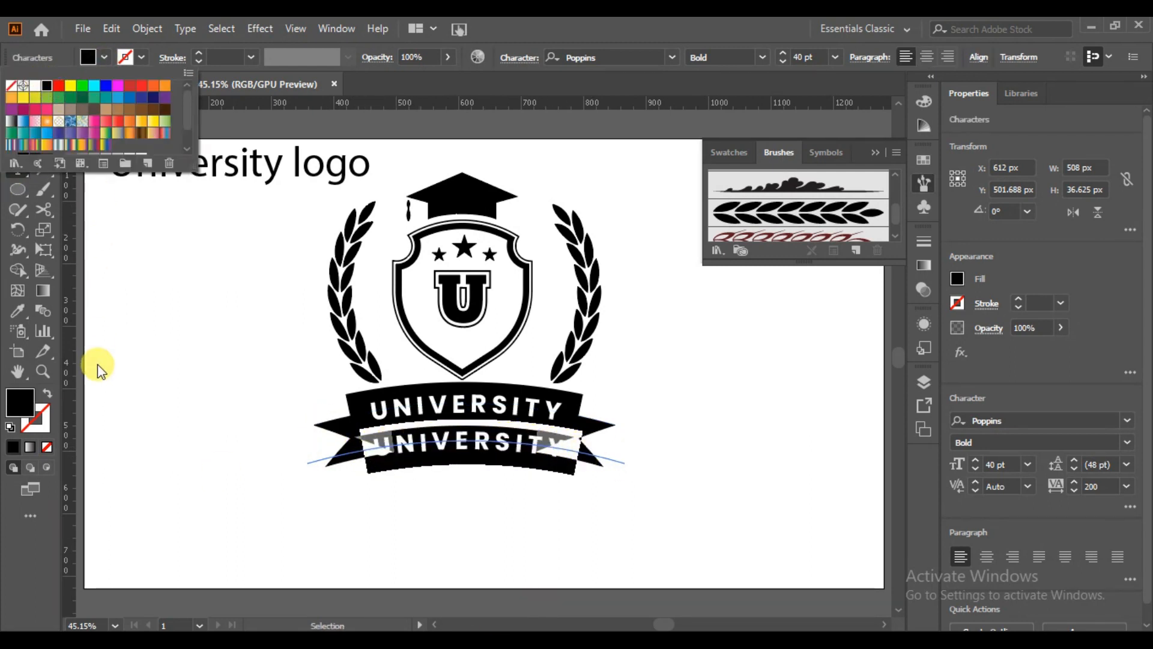
Replace the copied text's wording with "taglinehere" and change it to uppercase.
key("BackSpace")
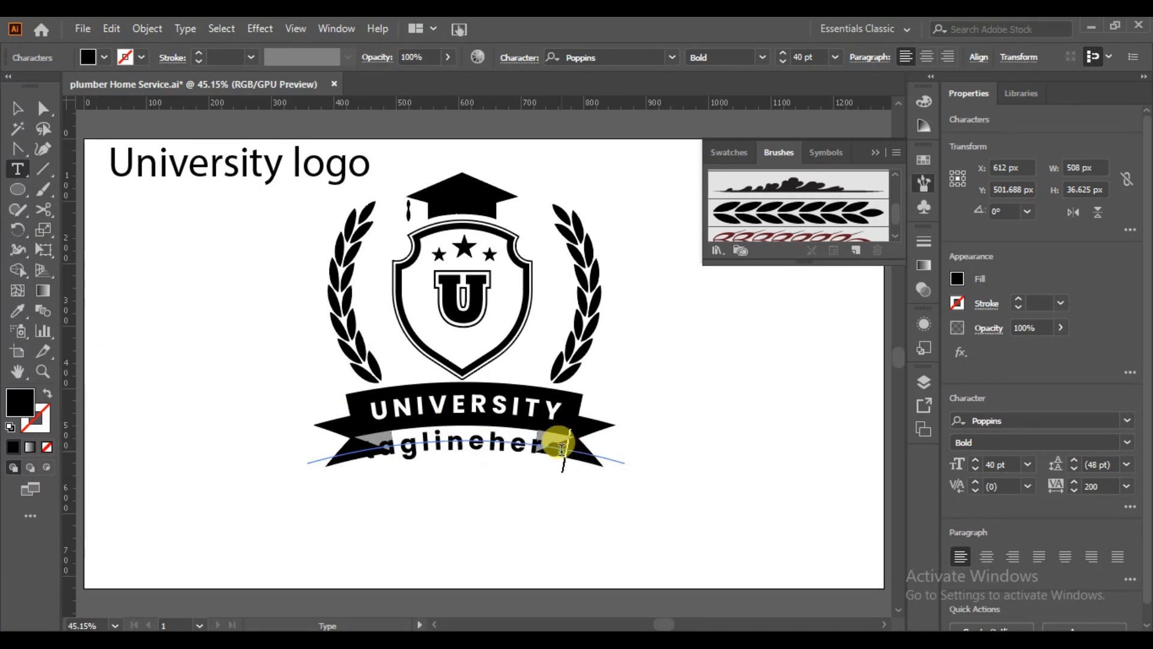
left_click_drag(562, 448, 368, 452)
left_click(340, 454, "ctrl")
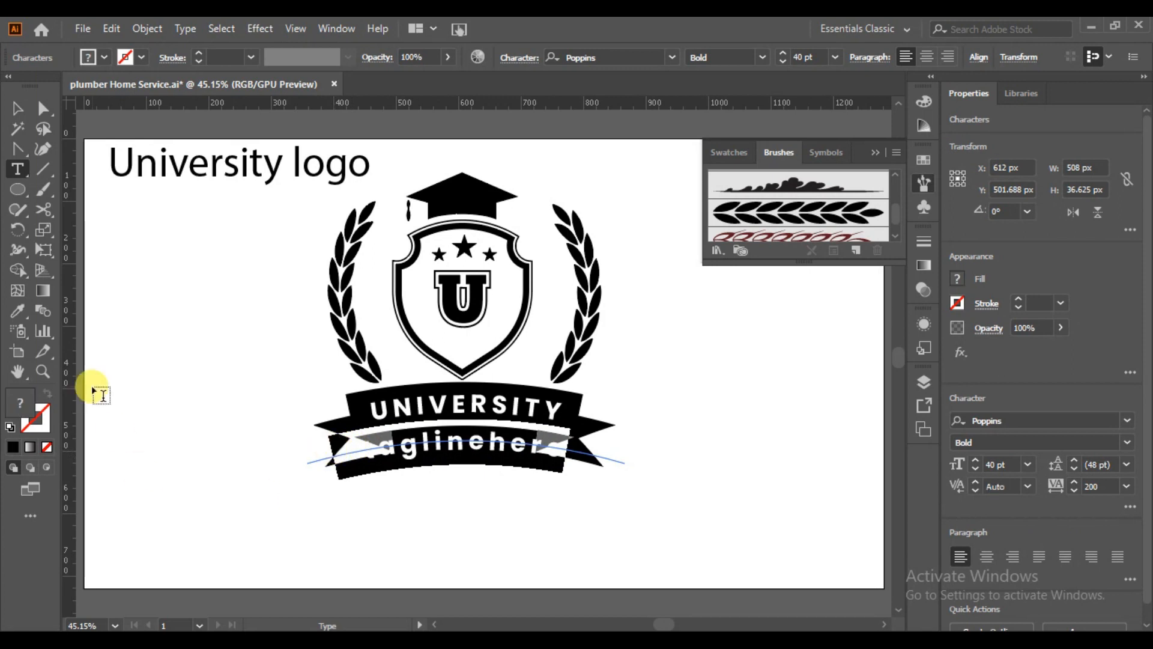
left_click(185, 28)
mouse_move(355, 286)
left_click(471, 288)
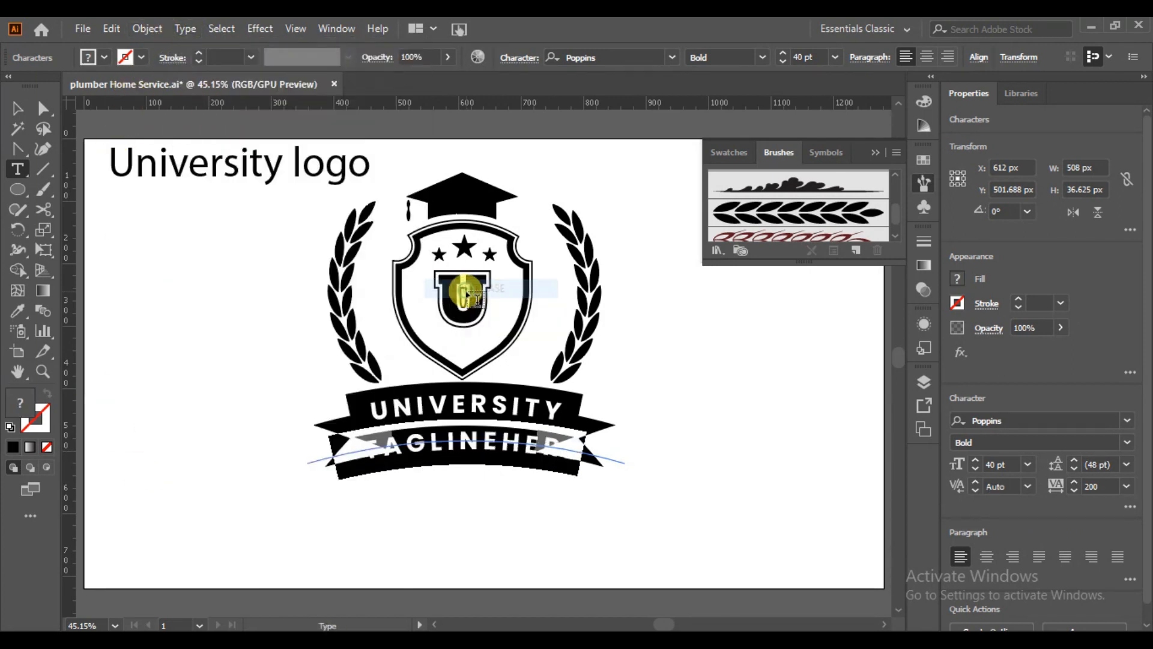
Reduce the curved tagline below the ribbon to a font size of 23 pt.
left_click(974, 468)
left_click(975, 469)
left_click(976, 470)
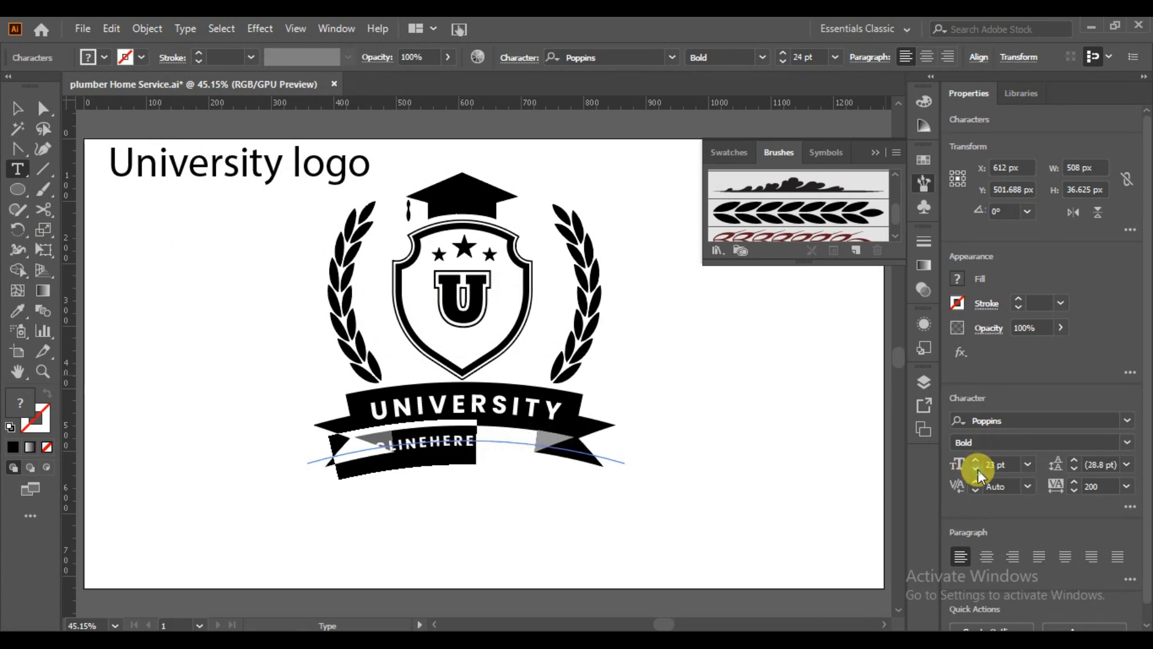
left_click(17, 109)
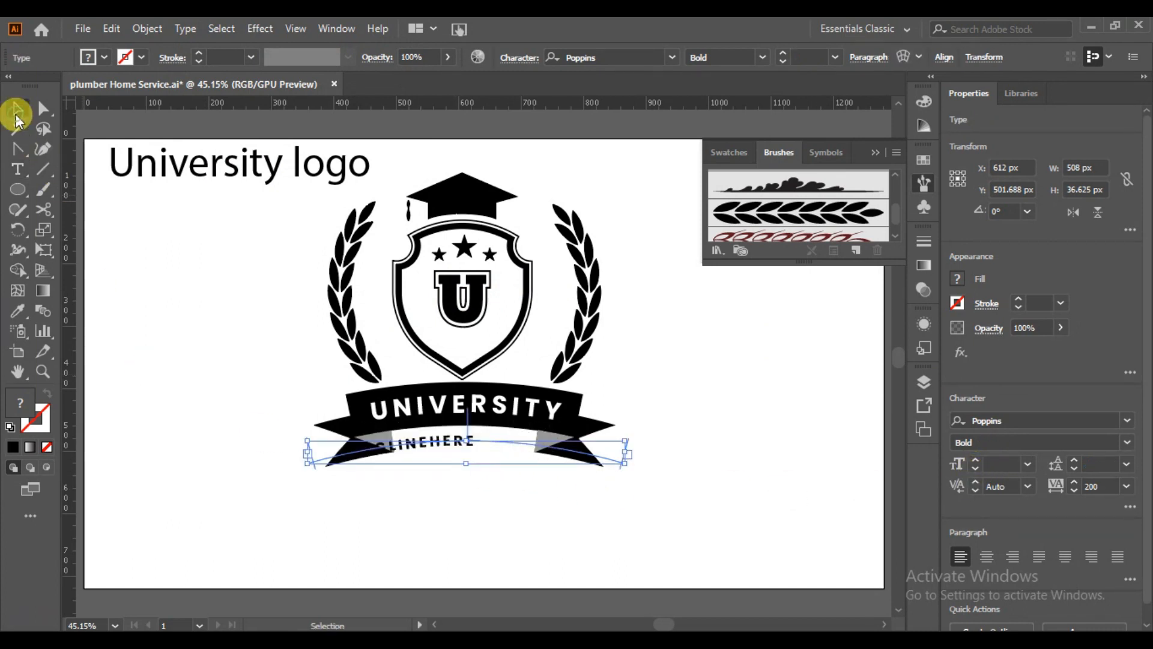
left_click(404, 481)
Insert spaces before the tagline to centre it between the ribbon tails, and one space between TAGLINE and HERE.
left_click(17, 169)
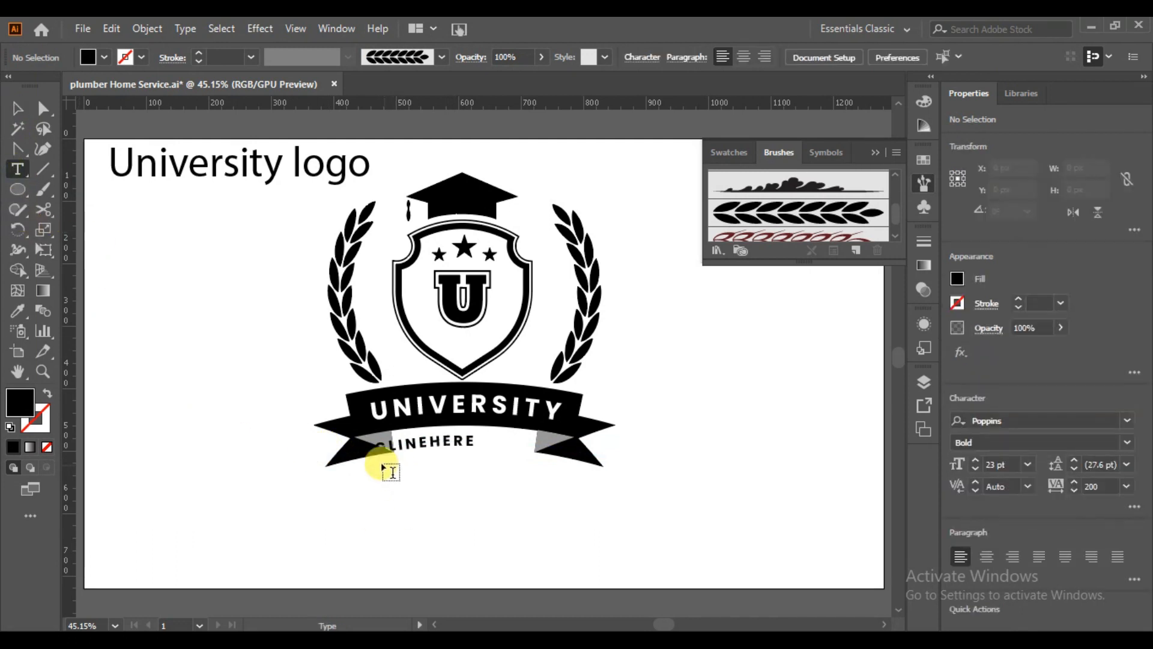
left_click(314, 459)
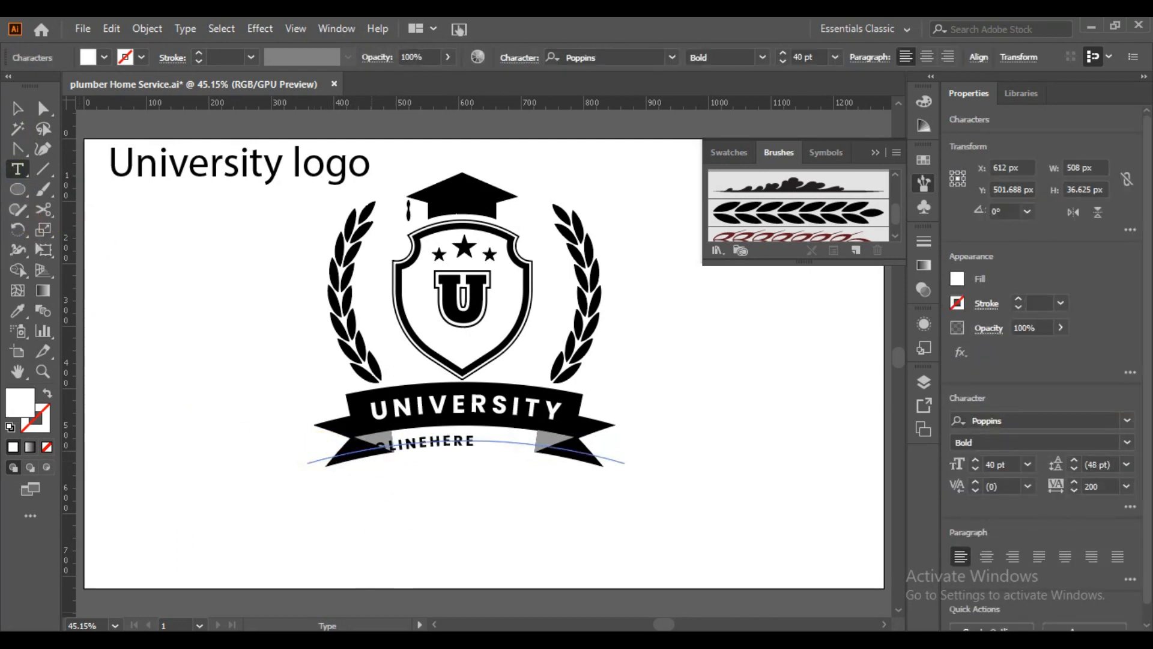
left_click_drag(357, 473, 367, 472)
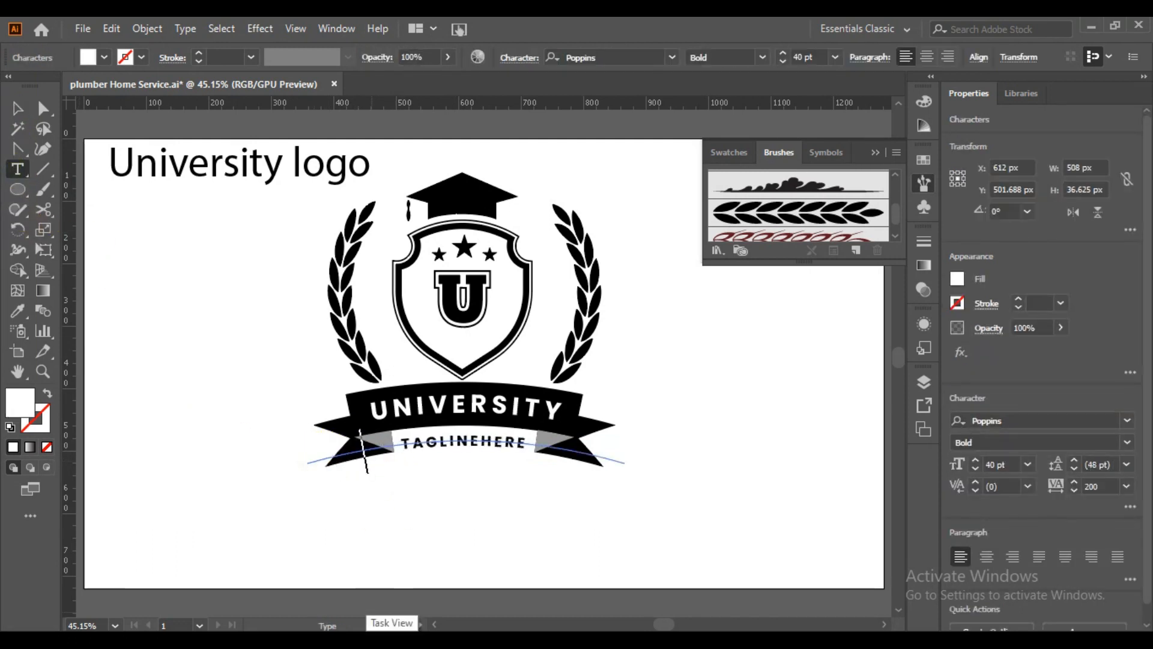
left_click(481, 433)
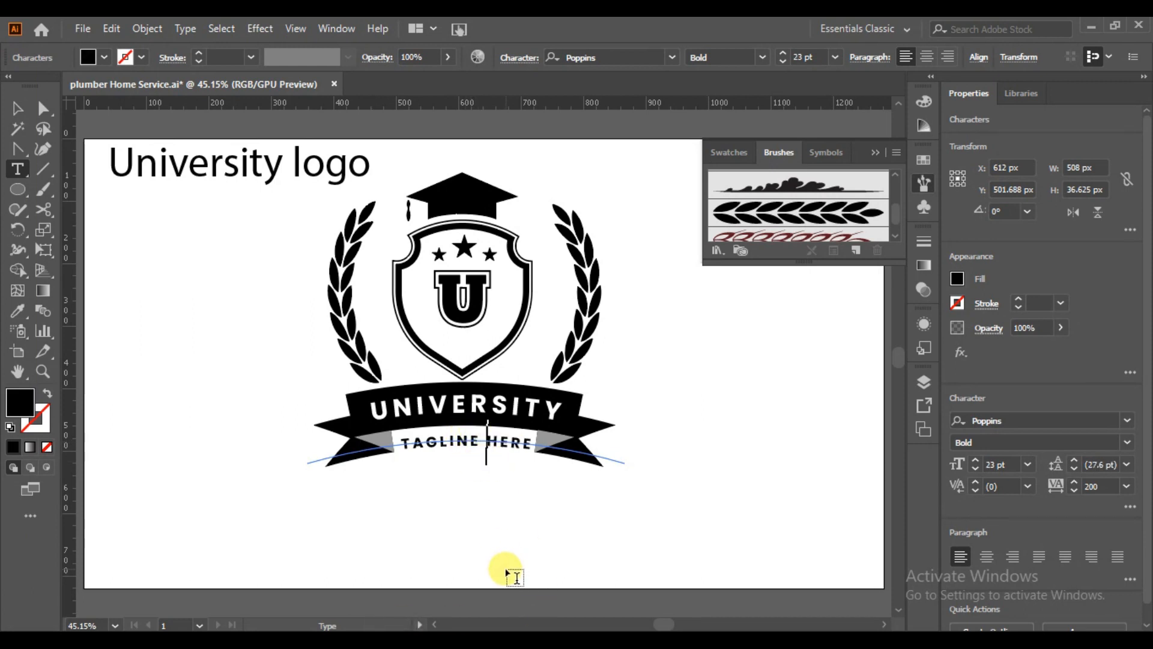
Recolour the ribbon's centre band and both of its tails with the dark blue sampled from the reference circle.
left_click(402, 444)
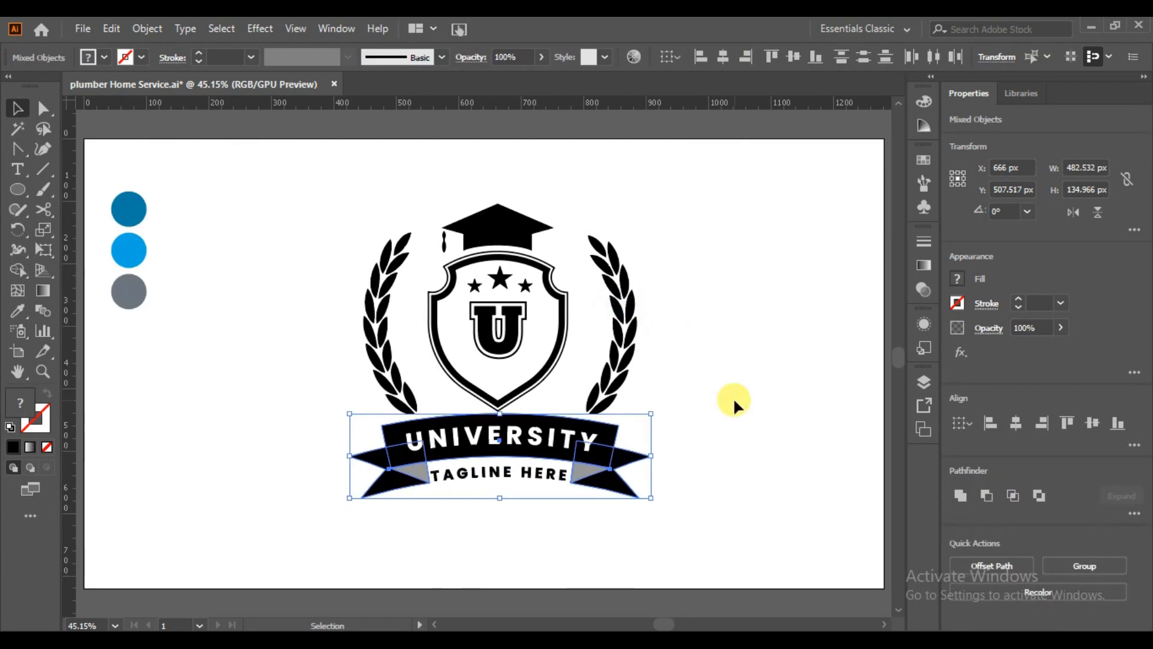
left_click(733, 397)
left_click(630, 457)
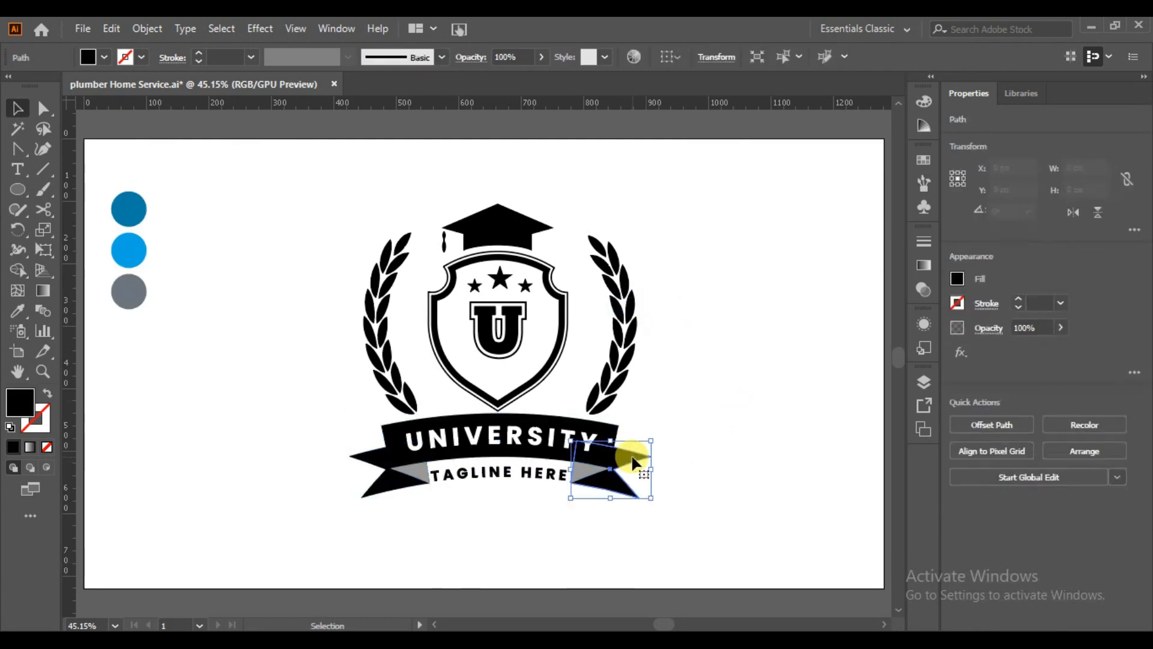
left_click(378, 487, "shift")
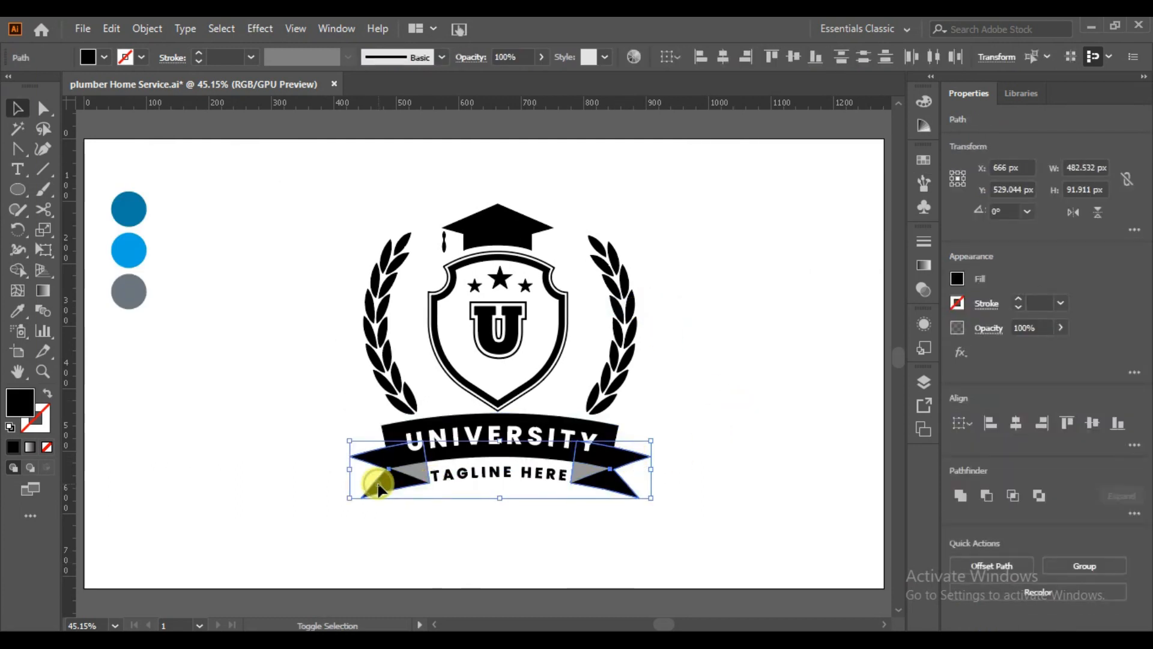
left_click(394, 428, "shift")
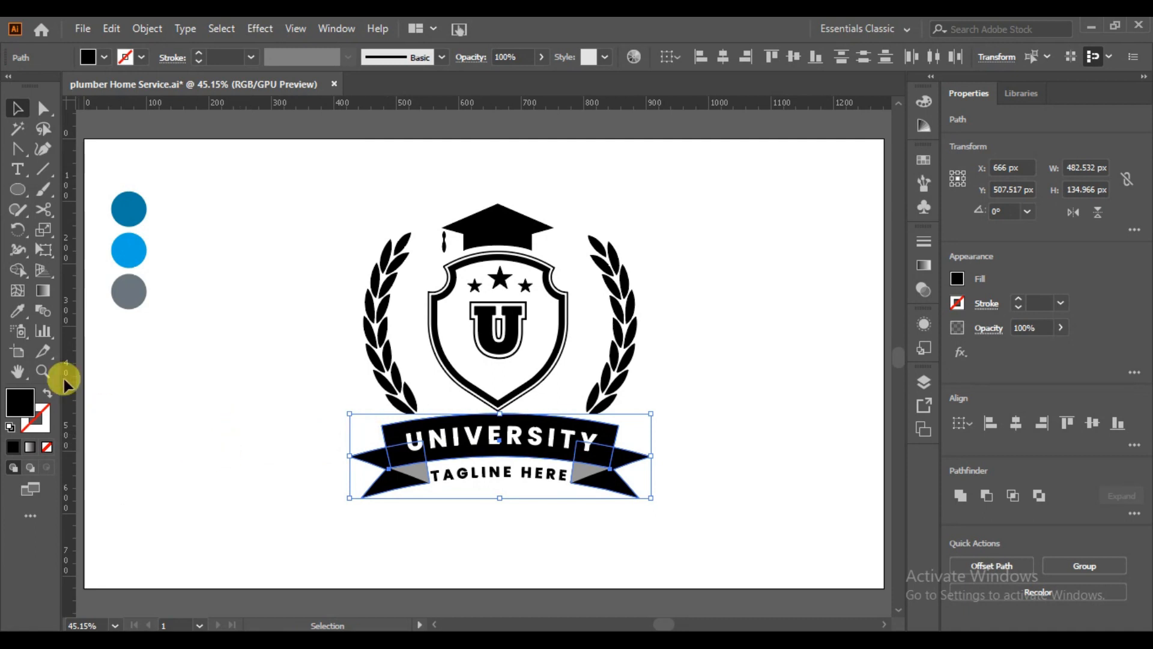
left_click(17, 311)
left_click(126, 209)
left_click(17, 108)
left_click(222, 378)
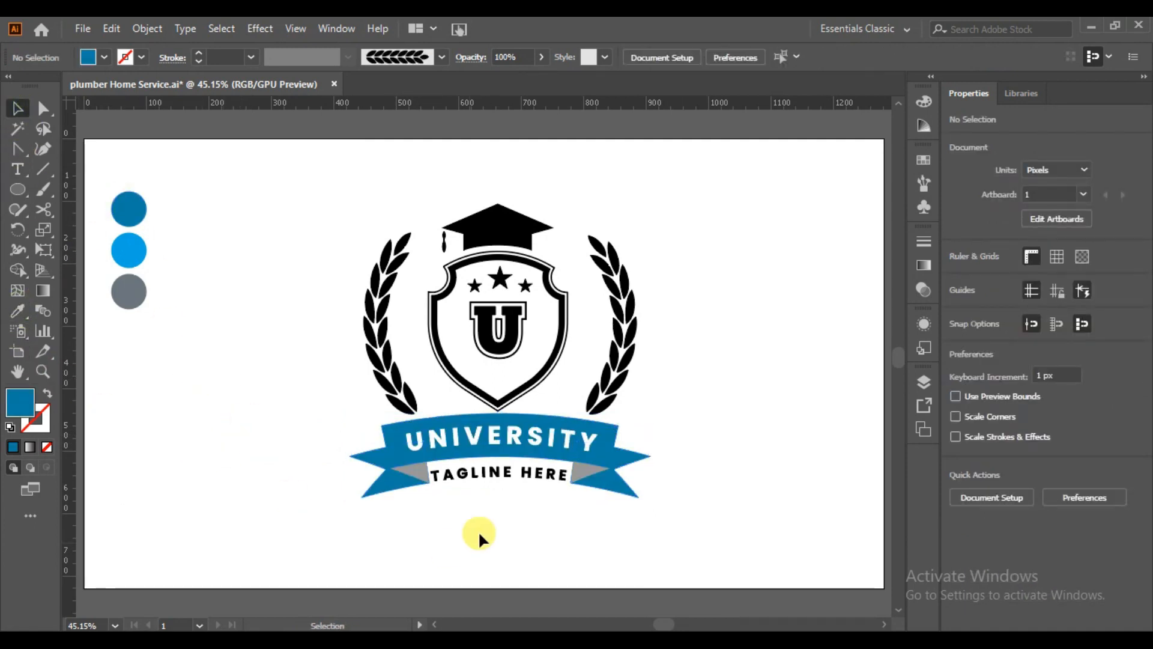
Recolour the TAGLINE HERE text below the ribbon with the sampled dark blue.
left_click(492, 474)
left_click(18, 311)
left_click(126, 207)
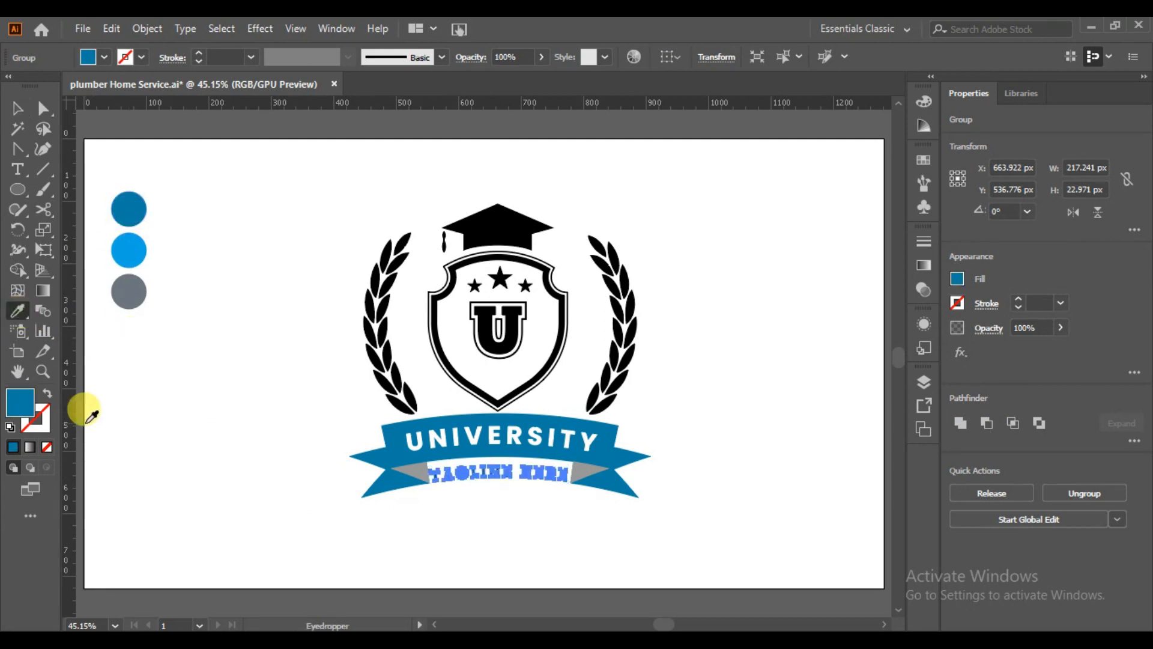
left_click(17, 108)
left_click(246, 451)
Recolour both laurel branches with the light blue sampled from the reference circle.
left_click(383, 388)
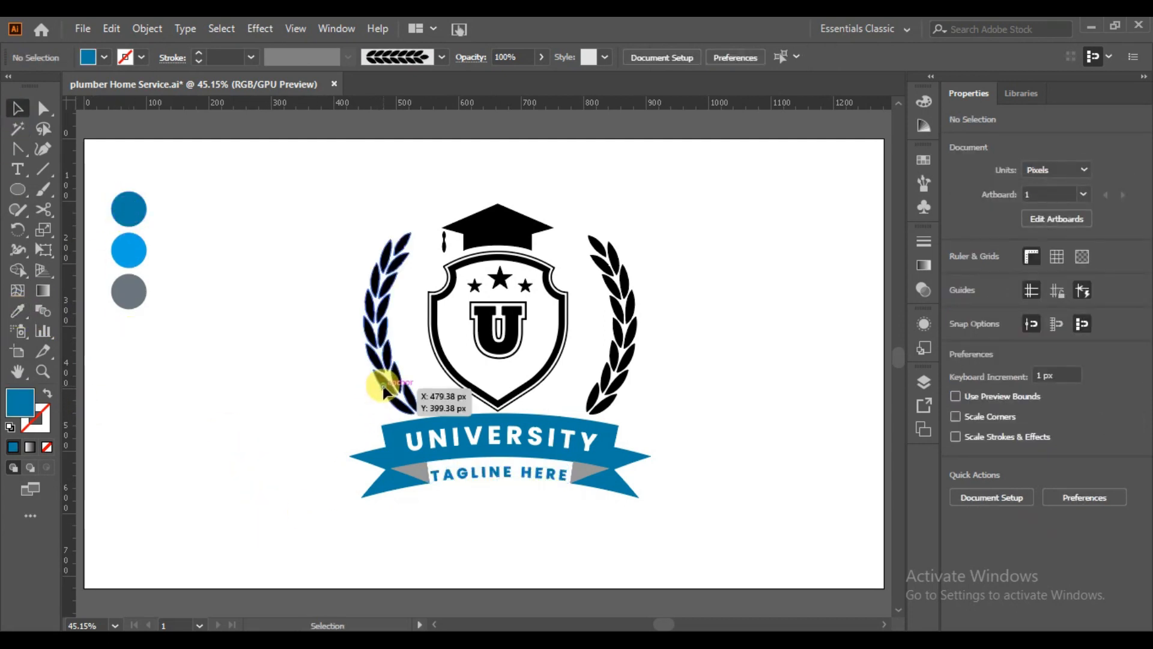
left_click(625, 387, "shift")
left_click(17, 311)
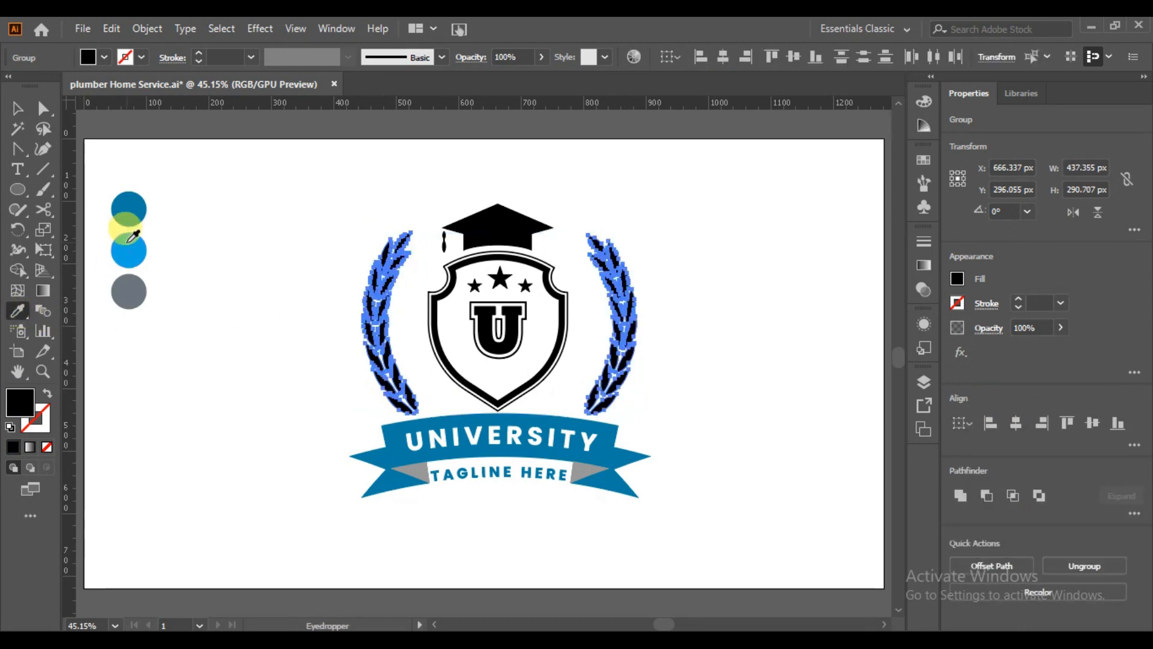
left_click(129, 242)
left_click(16, 109)
left_click(160, 406)
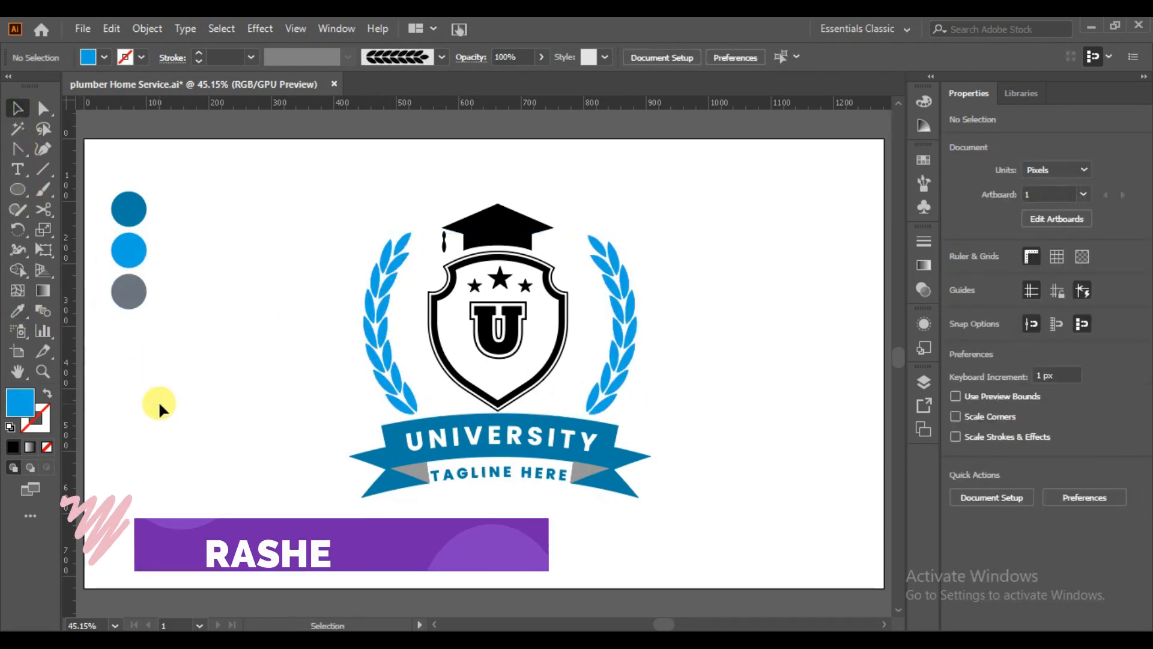
Recolour the graduation cap above the shield with the grey sampled from the reference circle.
left_click(502, 225)
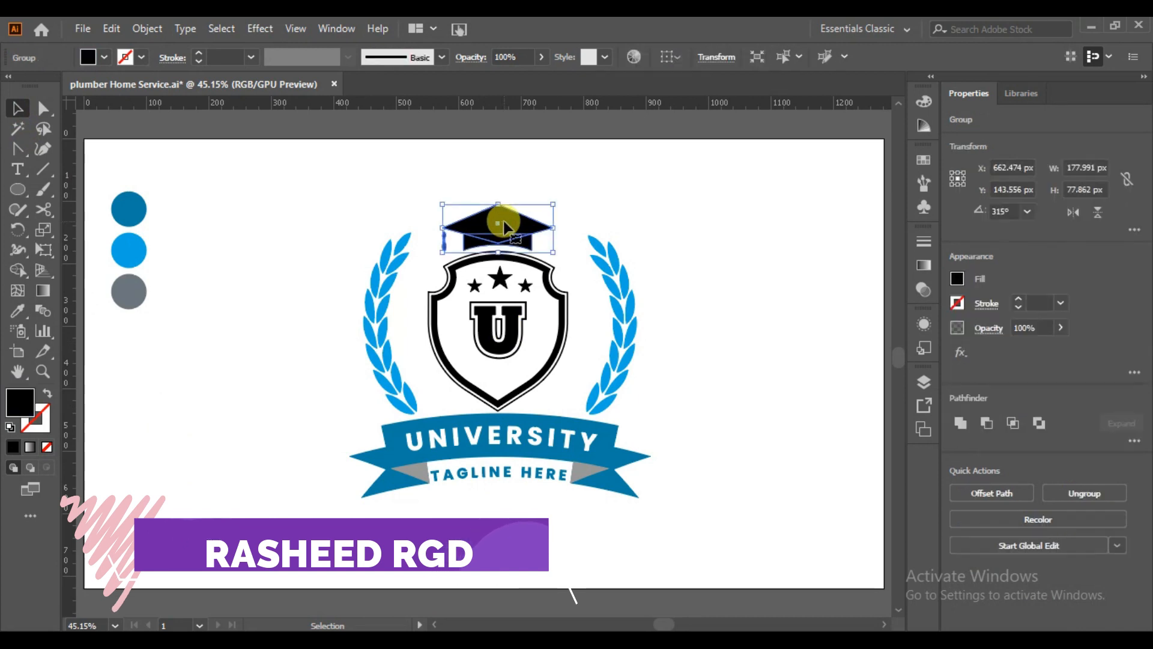
left_click(17, 310)
left_click(126, 291)
left_click(16, 108)
left_click(207, 396)
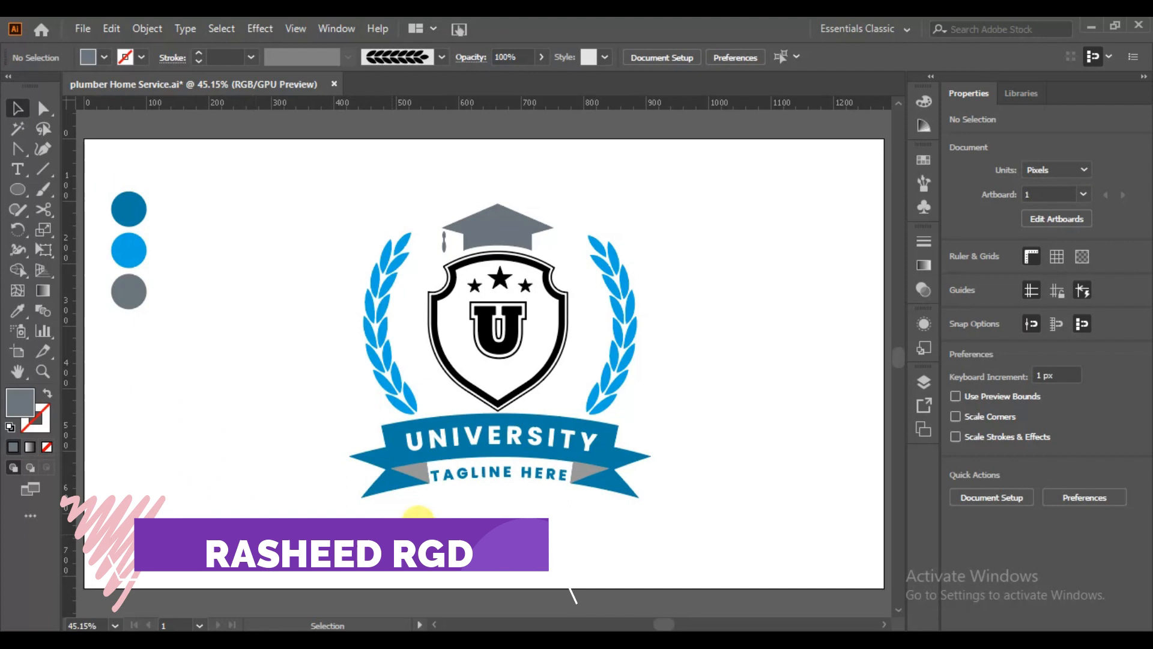
Recolour the shield's thick inner border with the sampled dark blue.
left_click(492, 397)
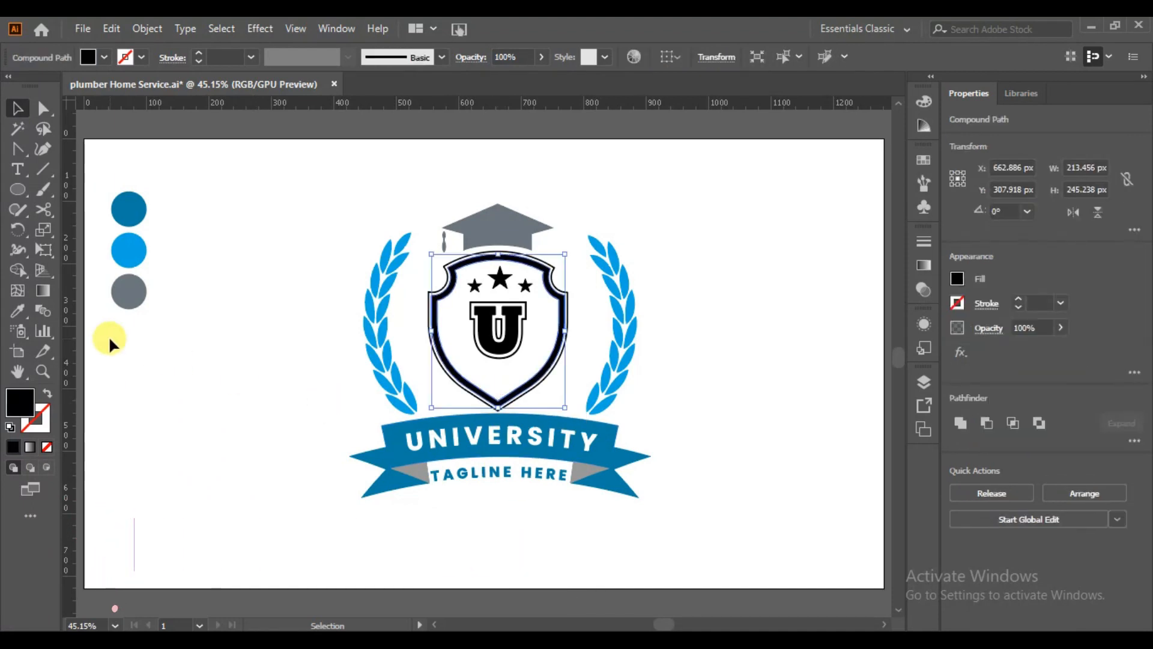
left_click(17, 311)
left_click(129, 204)
left_click(16, 109)
left_click(241, 455)
Recolour the shield's thin outer outline with the sampled light blue.
left_click(457, 385)
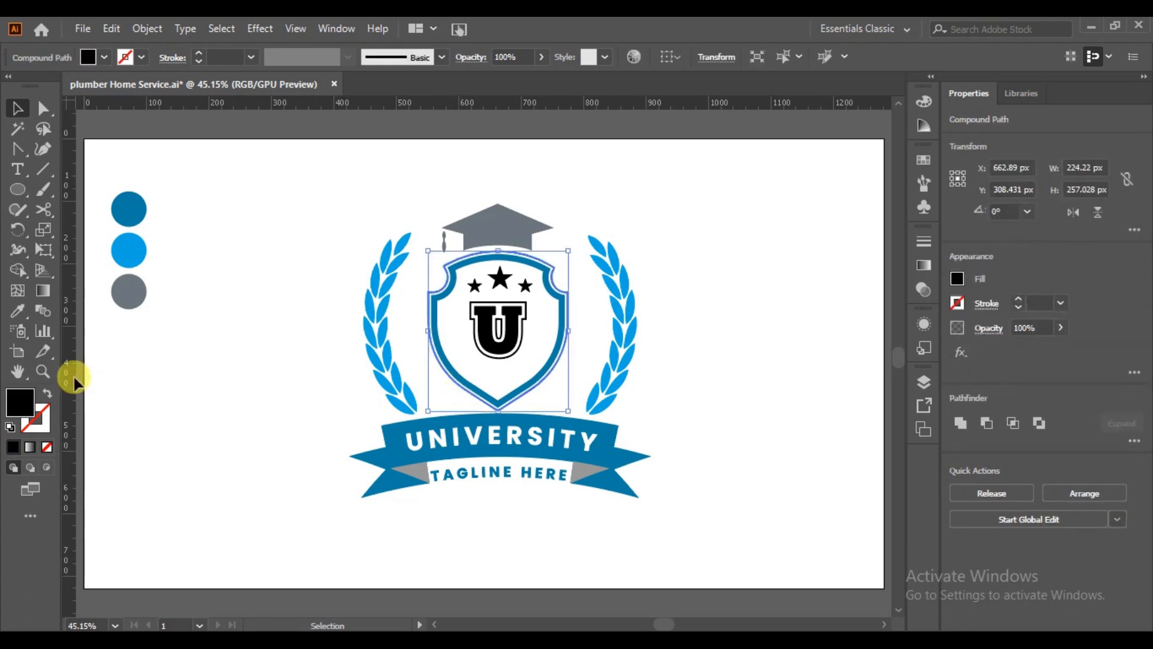
left_click(17, 310)
left_click(126, 251)
left_click(17, 108)
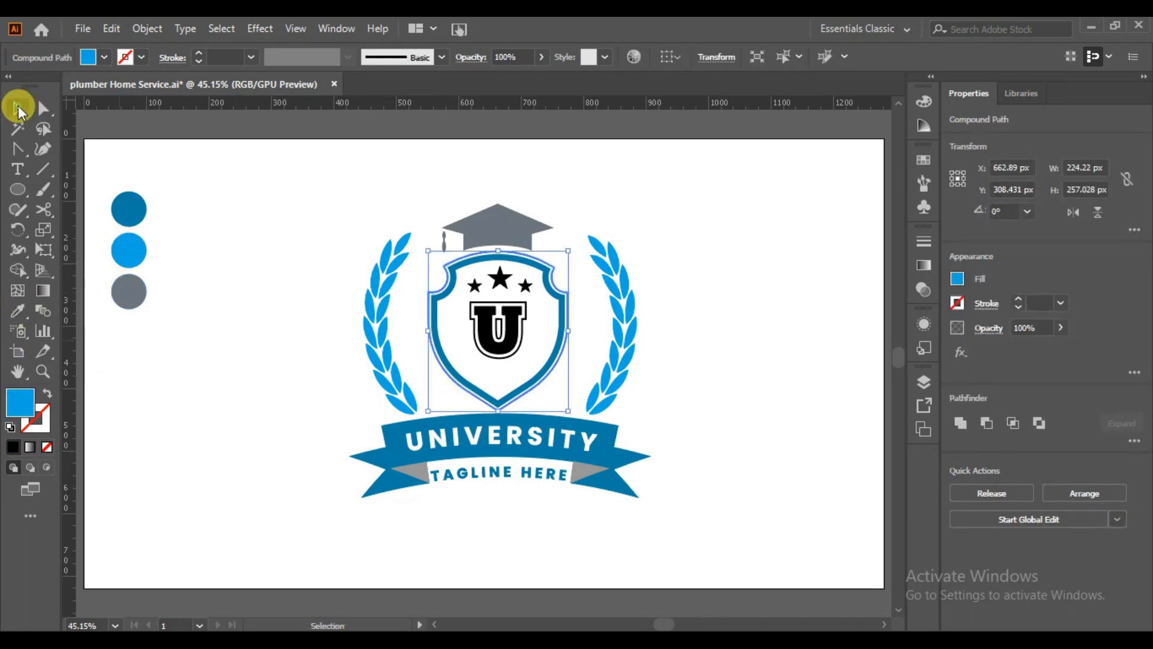
left_click(179, 389)
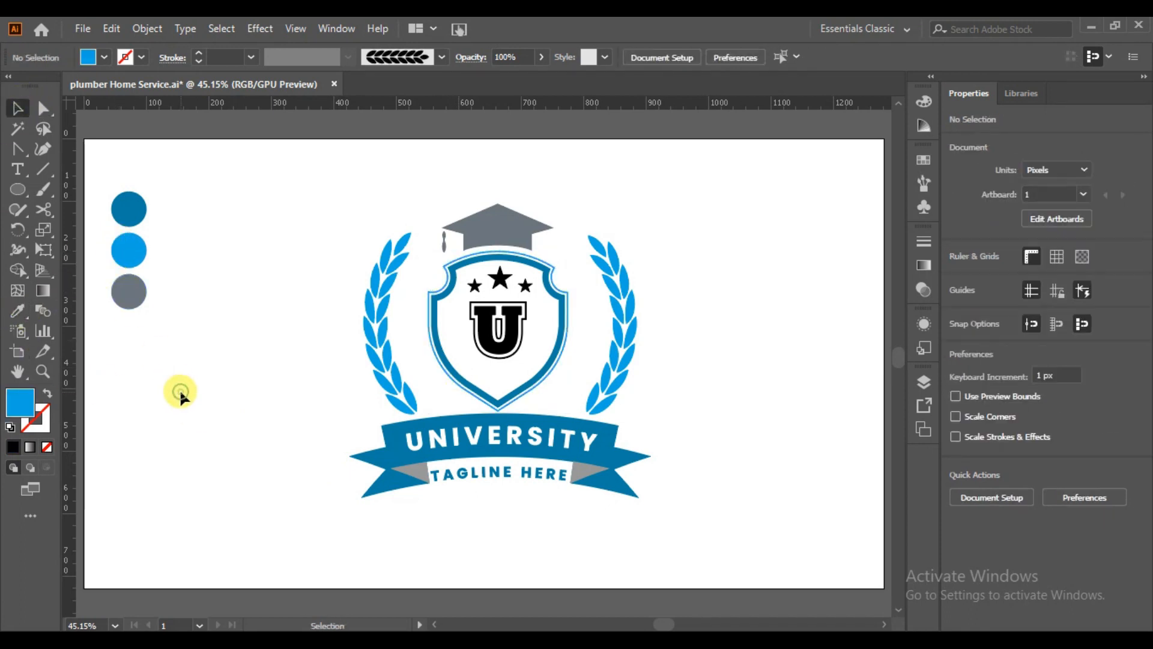
Ungroup the letter U from its outline and fill only the letter with the sampled dark blue.
left_click(503, 346)
right_click(503, 346)
left_click(572, 195)
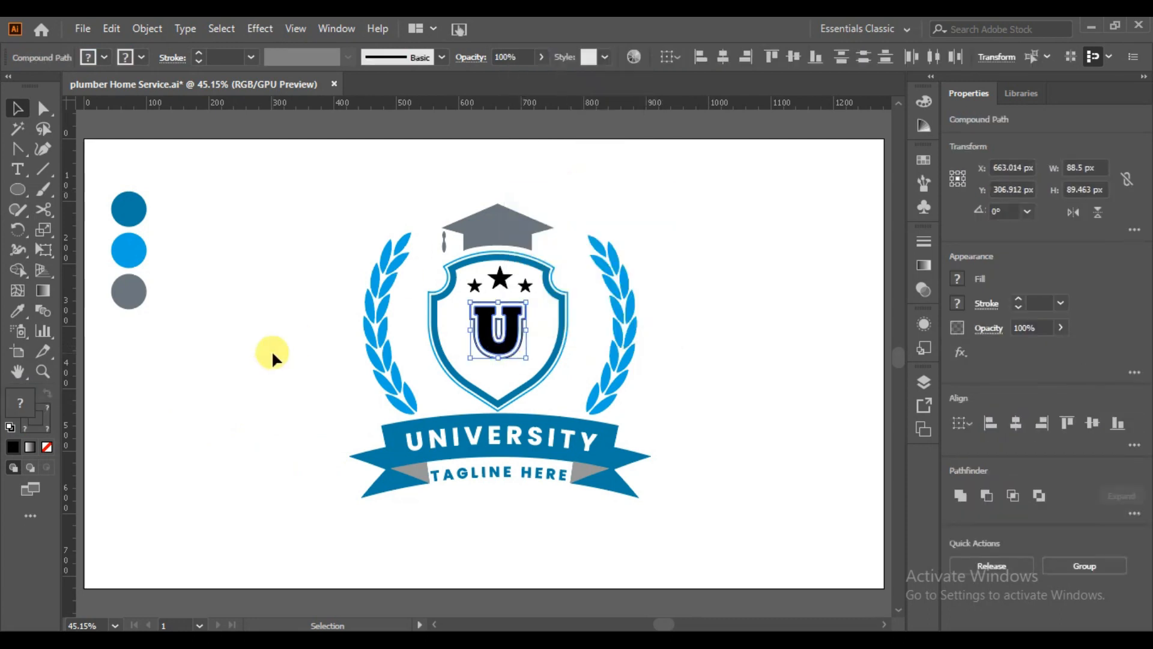
left_click(268, 353)
left_click(487, 348)
left_click(18, 311)
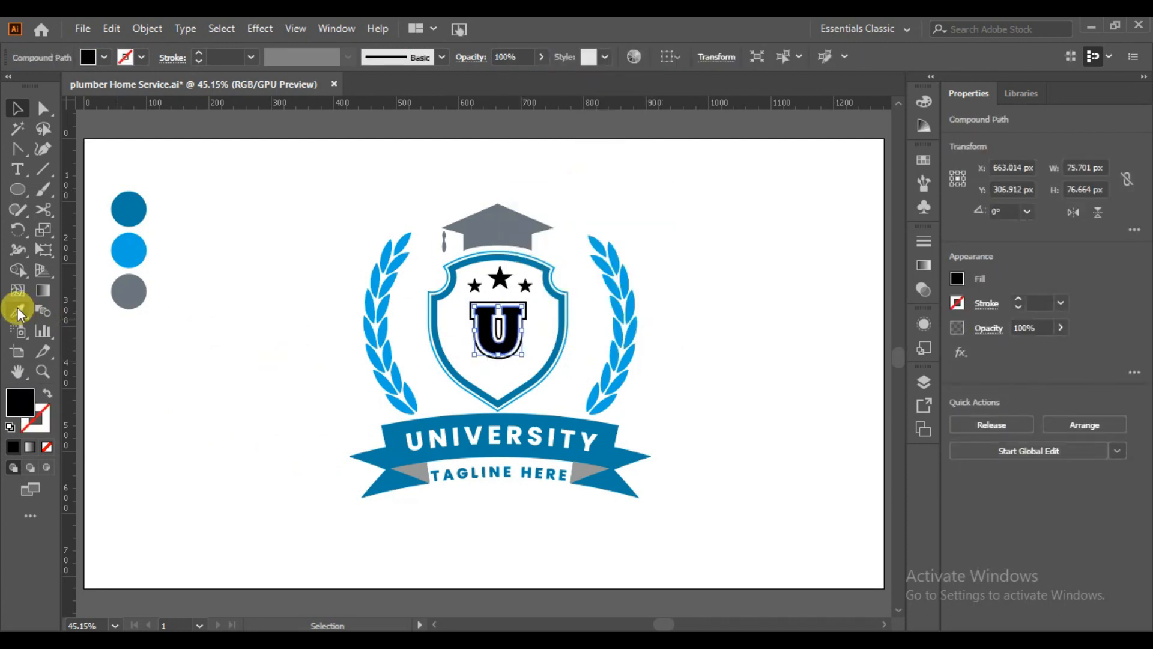
left_click(129, 198)
key("v")
left_click(236, 394)
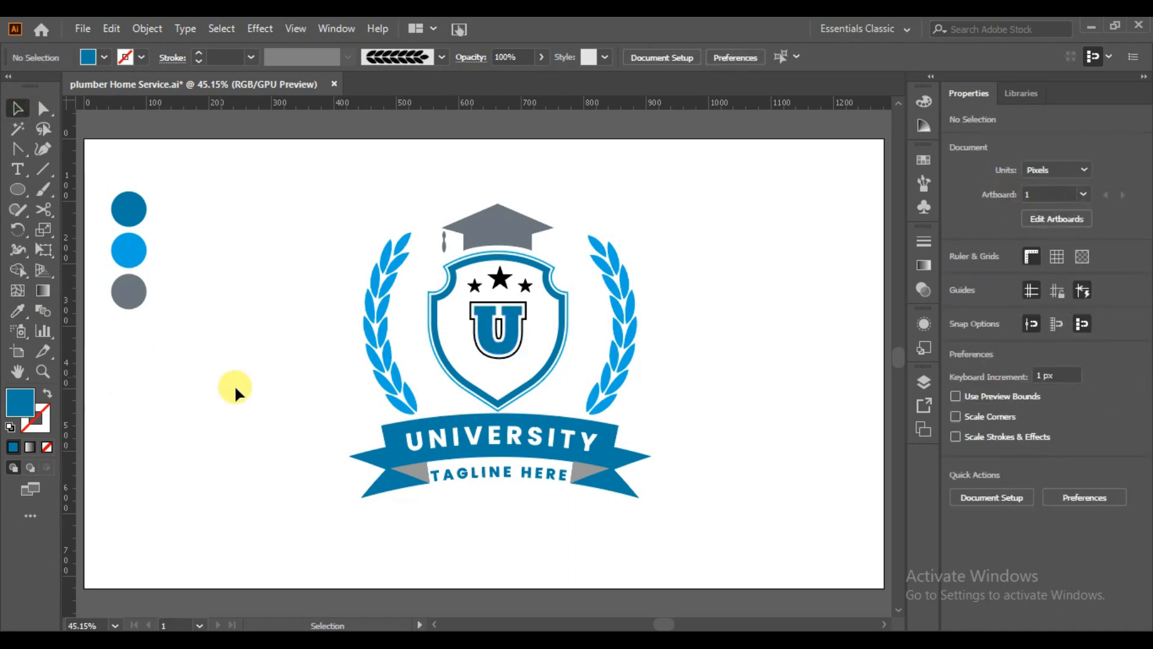
Try sampling the light blue circle's colour onto the stroked outline around the letter U, and undo it.
left_click(493, 362)
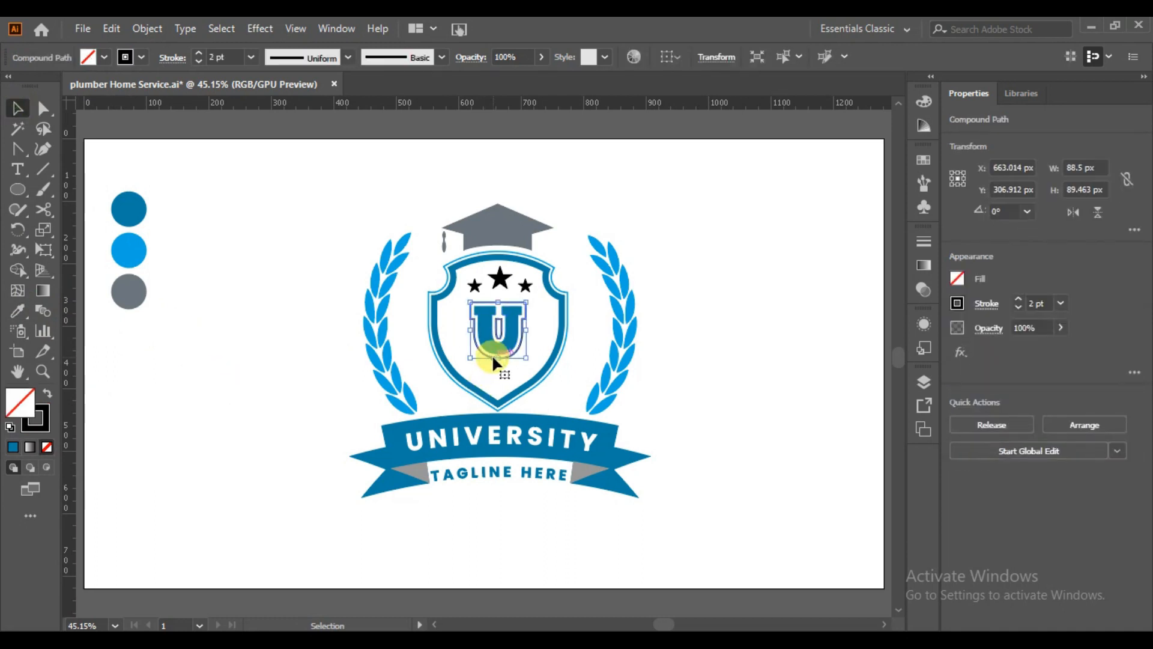
left_click(19, 310)
left_click(129, 201)
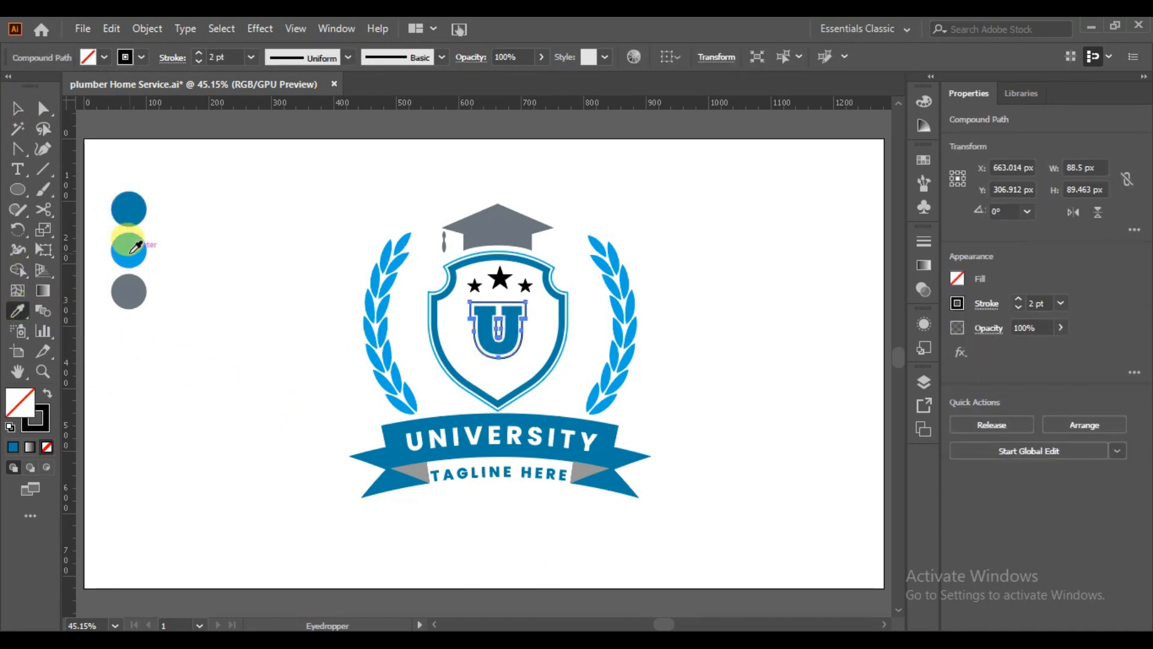
left_click(137, 245)
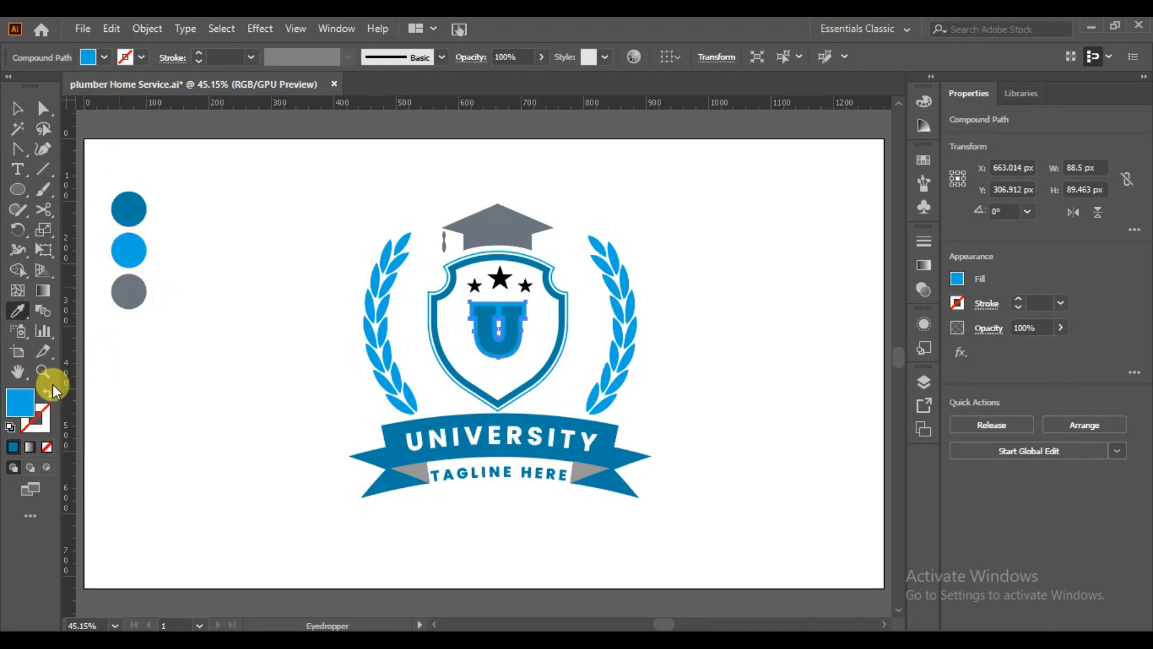
key("ctrl+z")
Expand the stroked outline around the letter U into a filled shape and colour it with the sampled light blue.
left_click(134, 27)
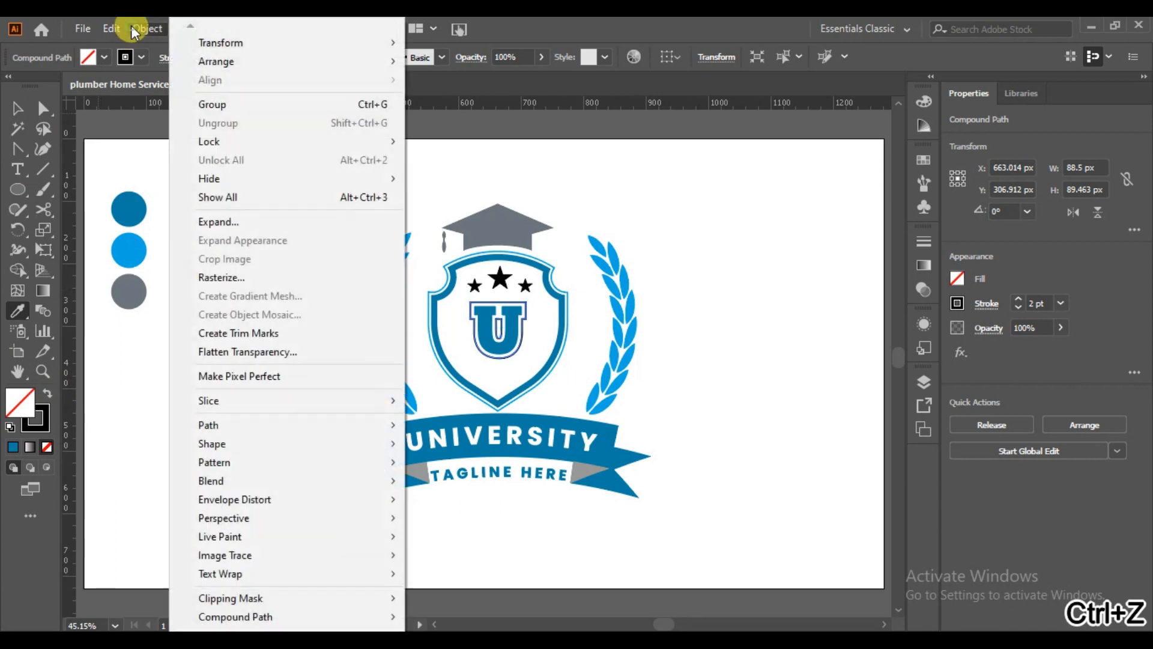
left_click(218, 222)
left_click(530, 431)
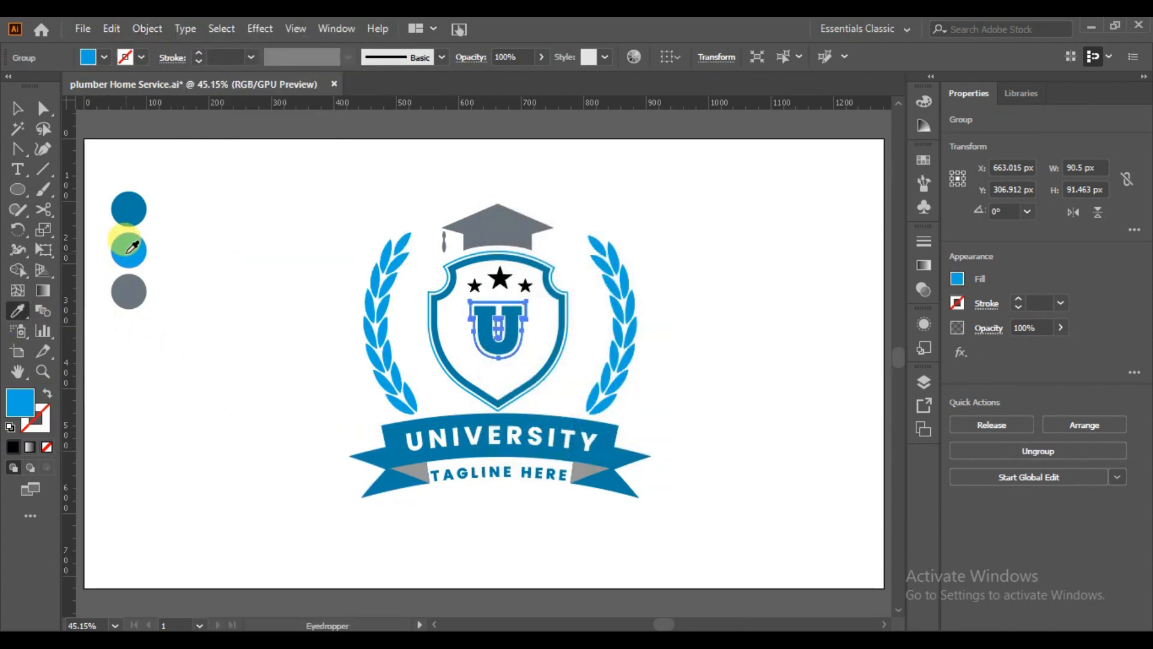
left_click(17, 108)
left_click(185, 354)
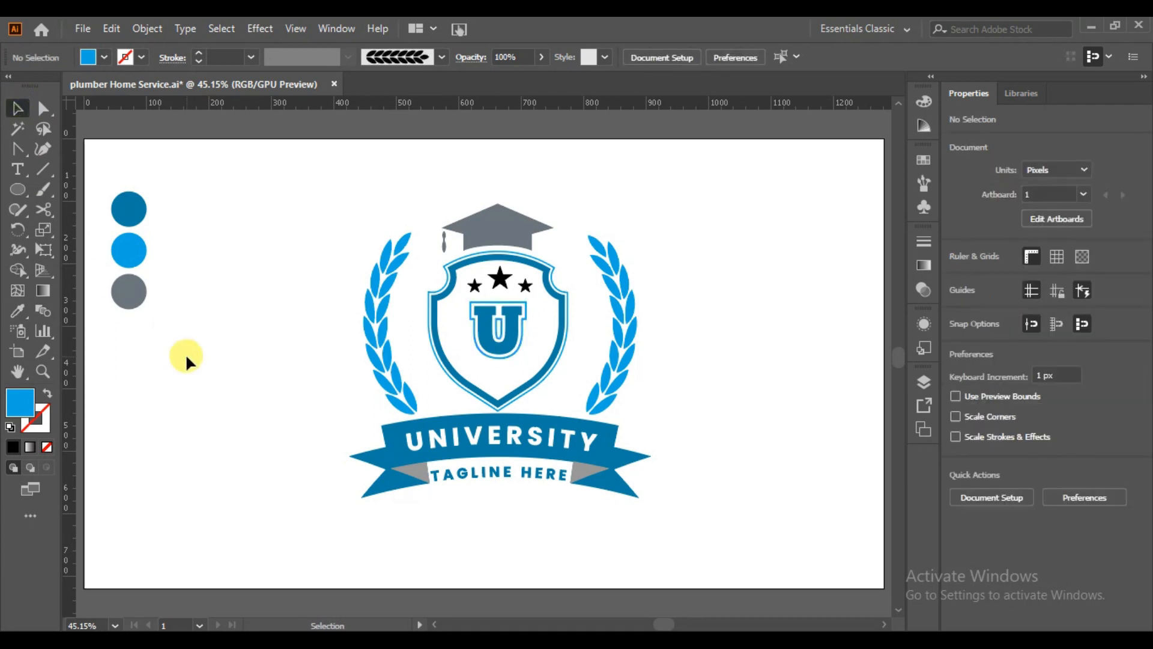
Group the three stars inside the shield and recolour them with the sampled dark blue.
left_click(497, 273)
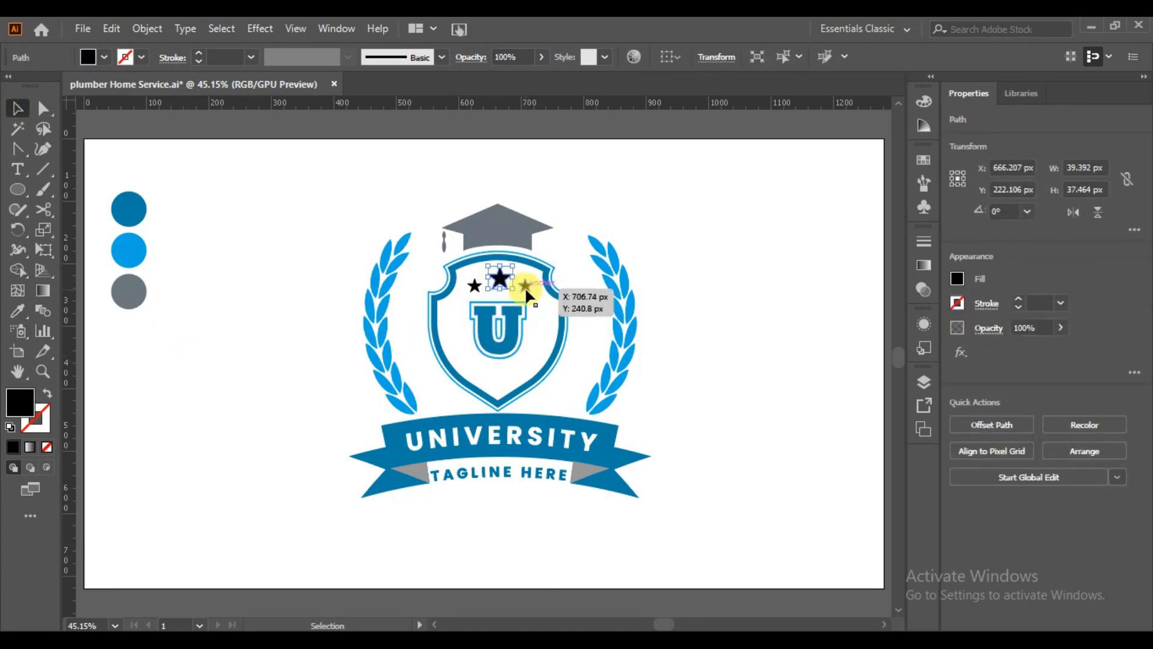
left_click(526, 283, "shift")
right_click(475, 293)
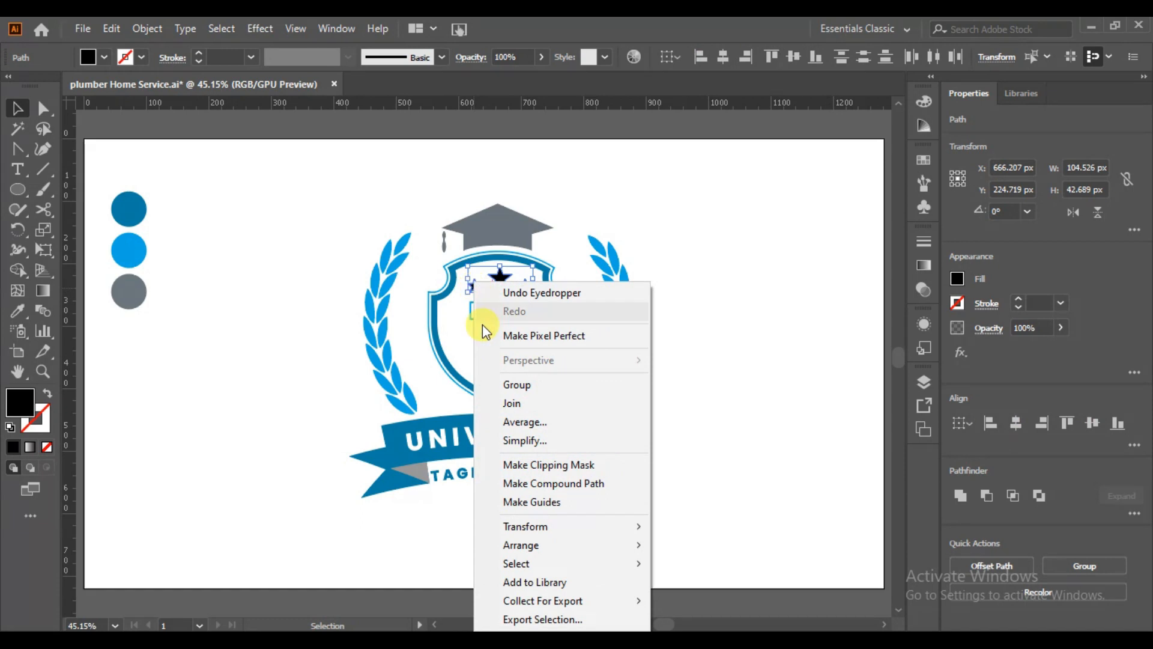
left_click(522, 382)
left_click(18, 310)
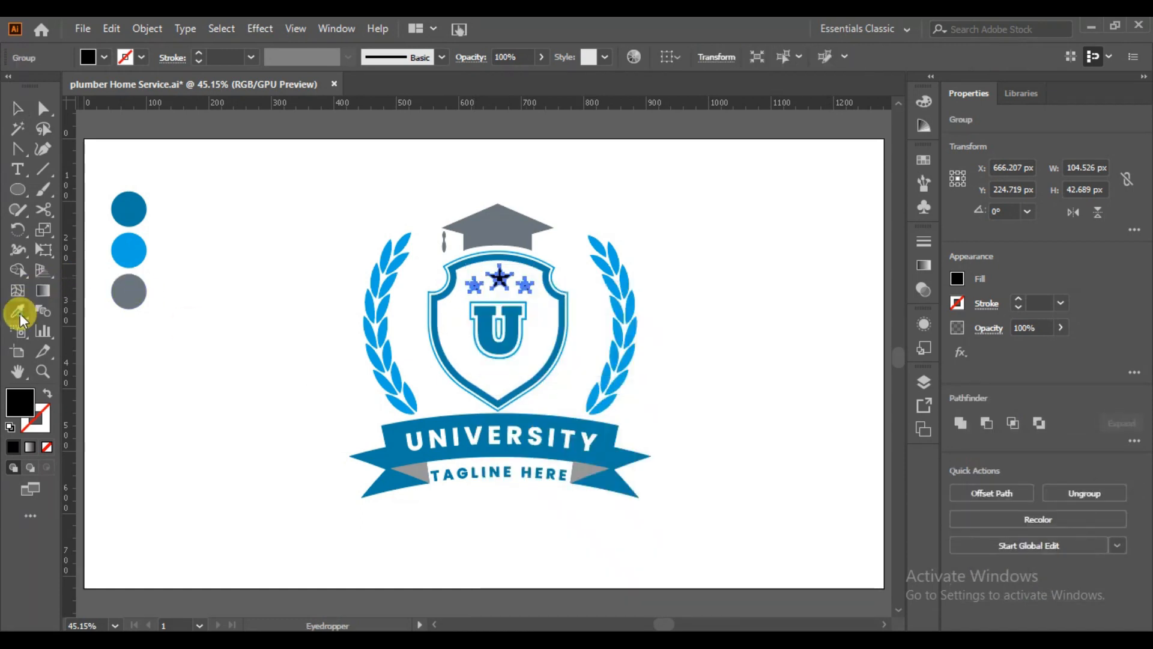
left_click(128, 197)
left_click(17, 107)
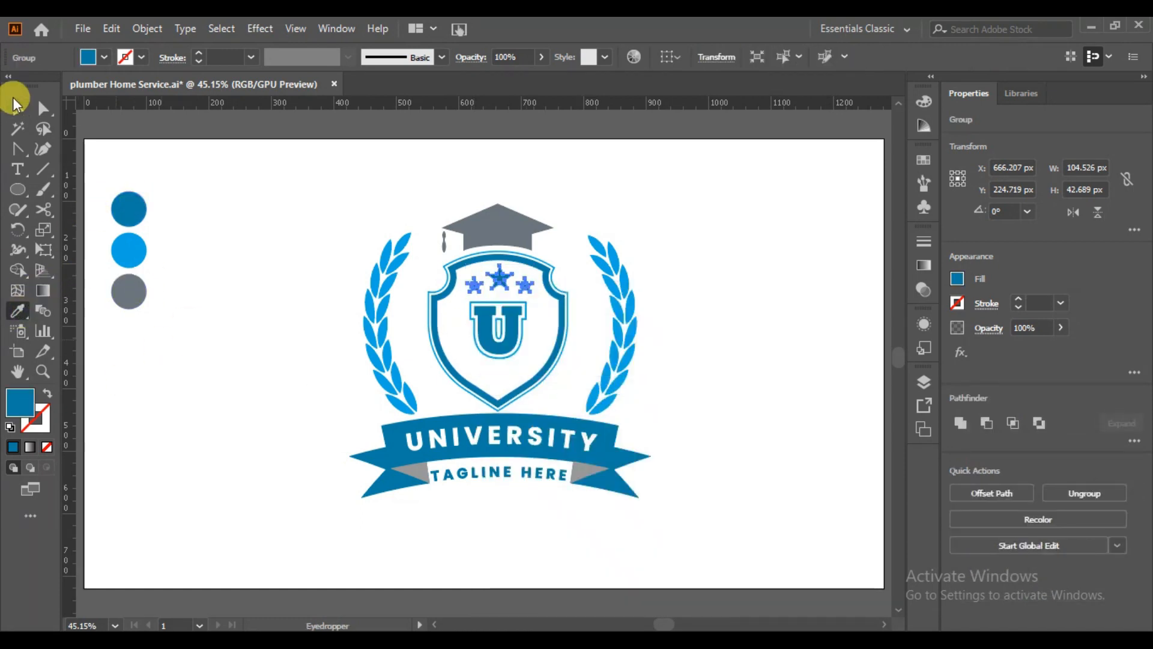
left_click(197, 380)
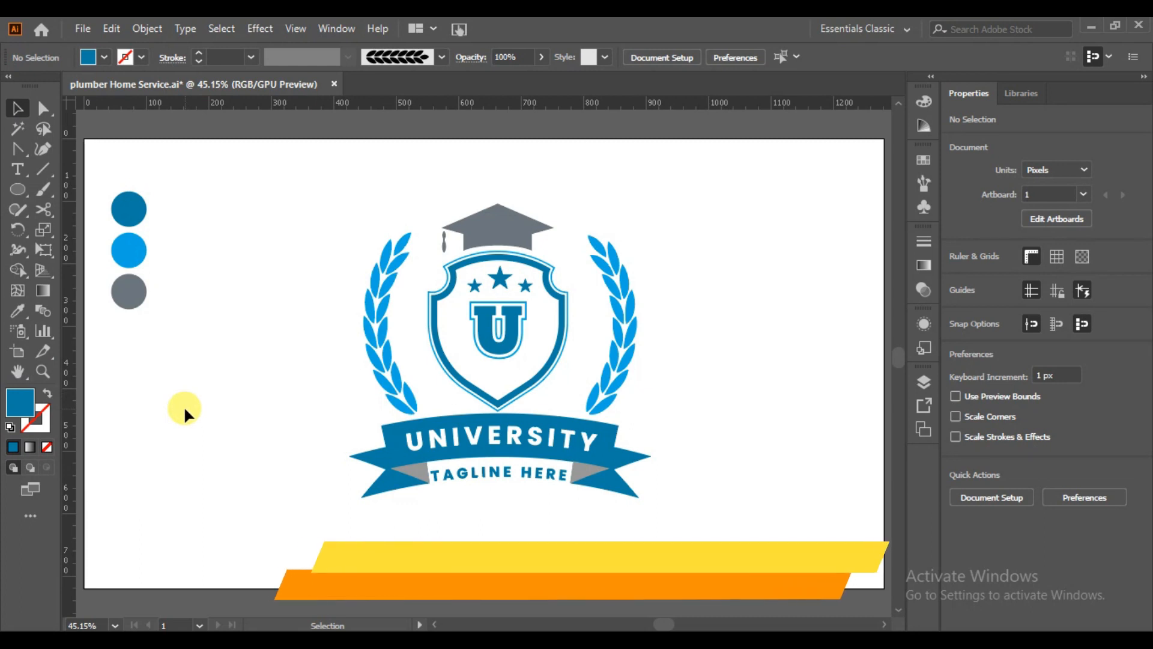
Delete the three colour reference circles beside the logo.
left_click_drag(164, 150, 93, 389)
right_click(134, 295)
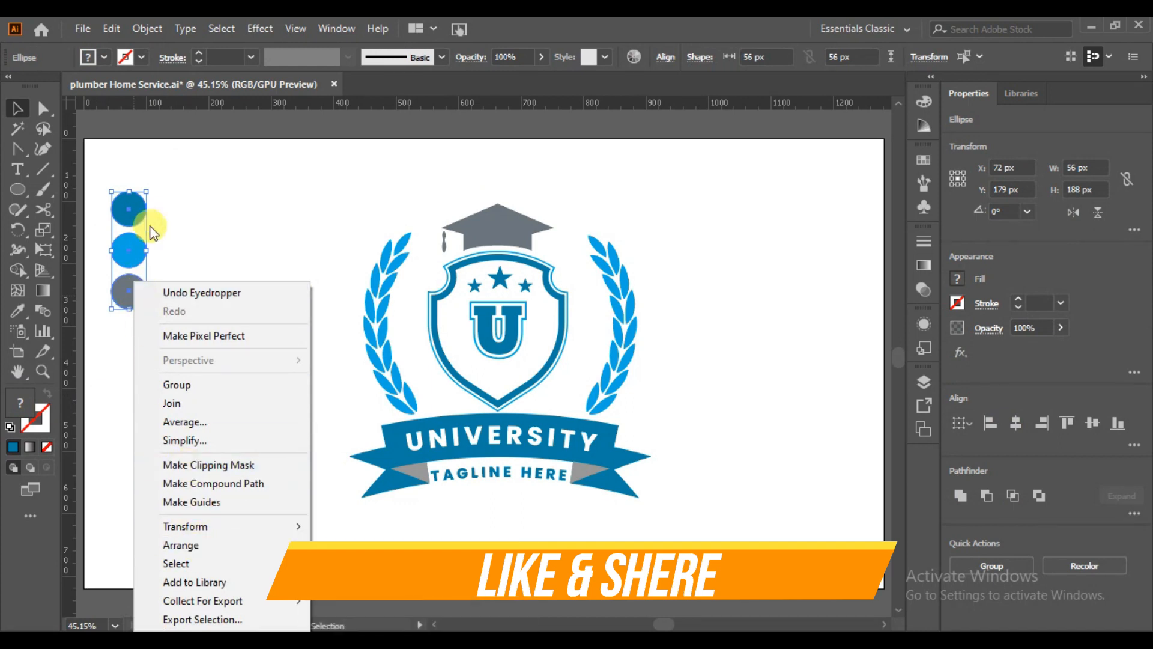
left_click_drag(169, 183, 106, 343)
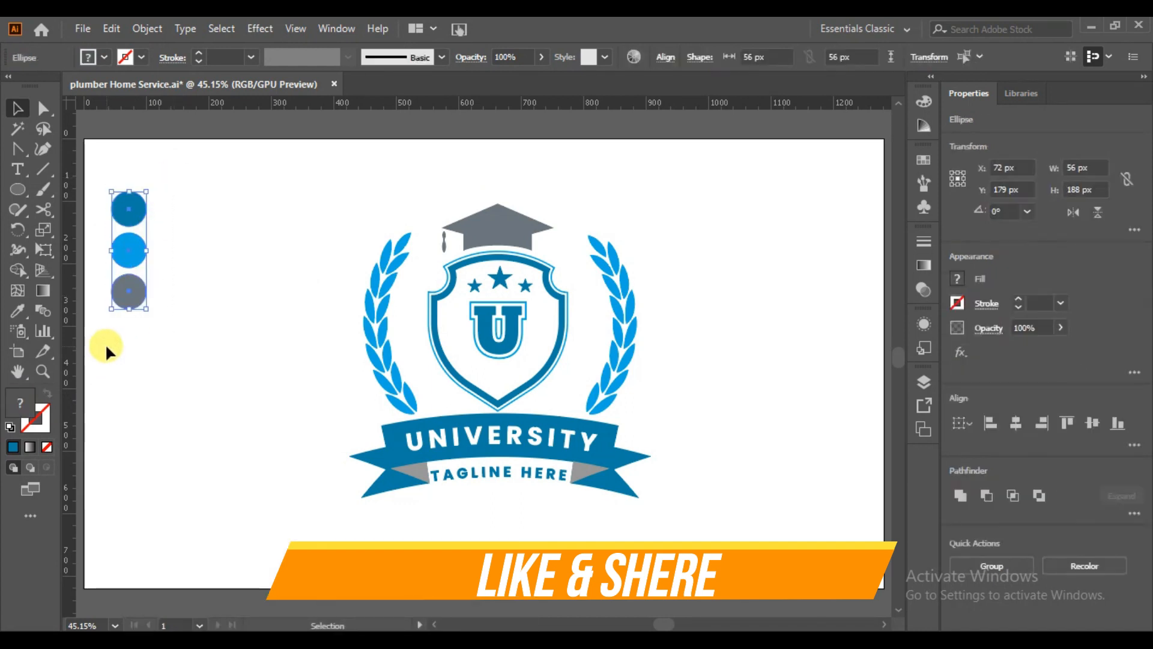
key("Delete")
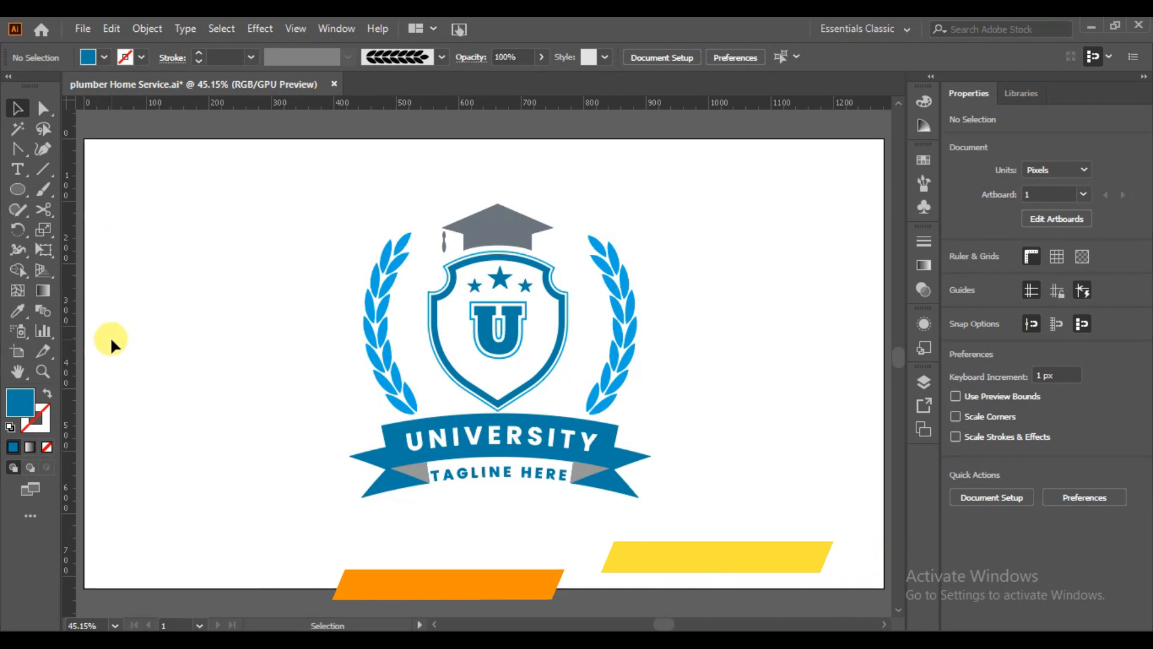